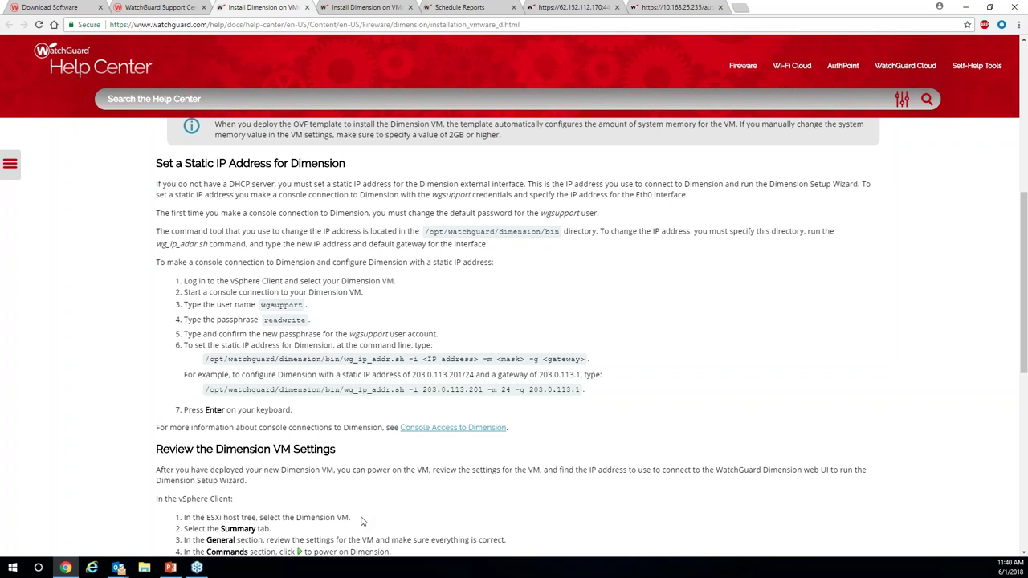
# Present the Config_Dimension slides full screen, starting from the Setup Wizard slide.
pyautogui.click(171, 567)
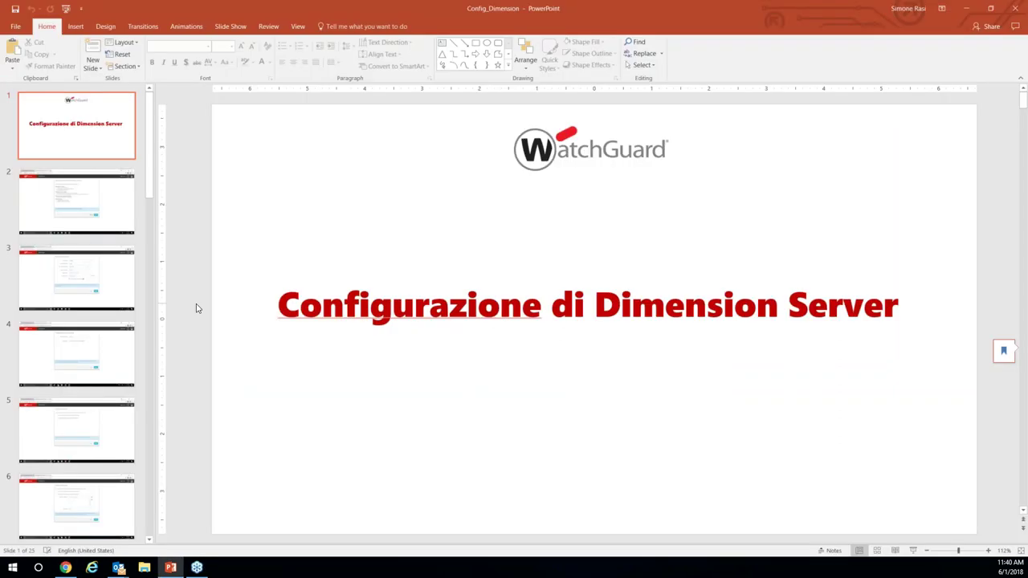
pyautogui.press('Down')
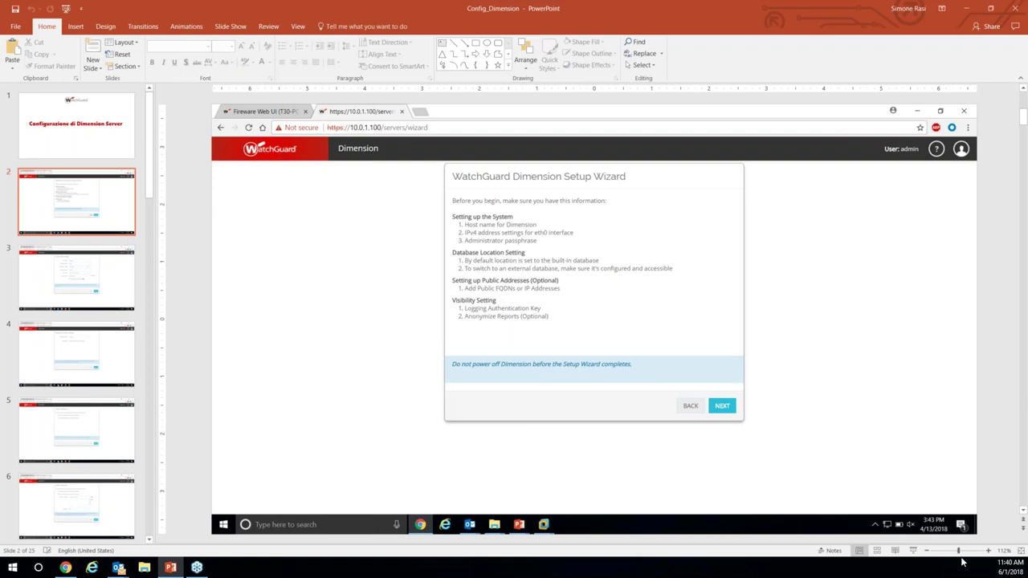
pyautogui.click(912, 551)
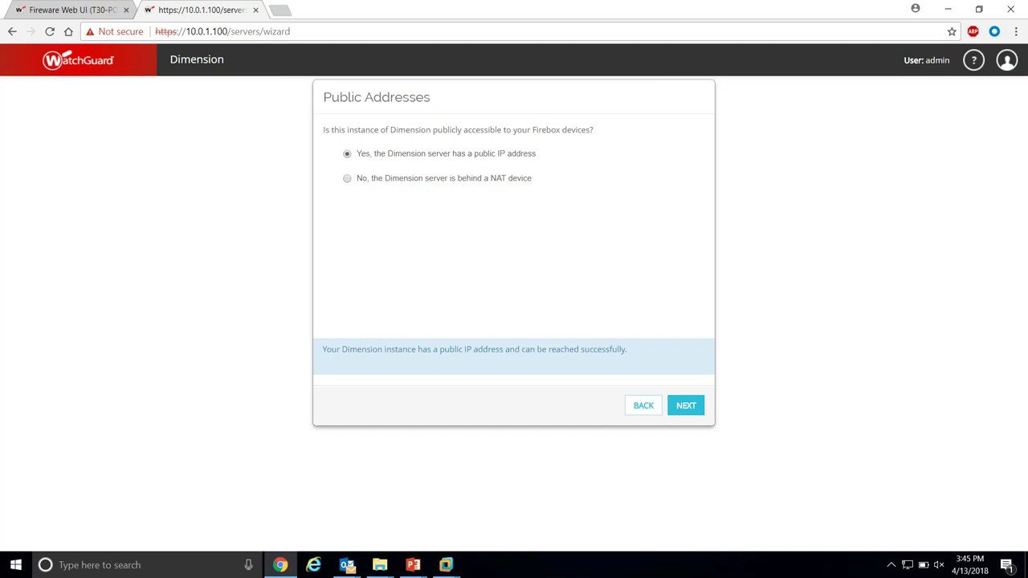
# Advance the slide show to the slide showing the NAT device option.
pyautogui.click(347, 179)
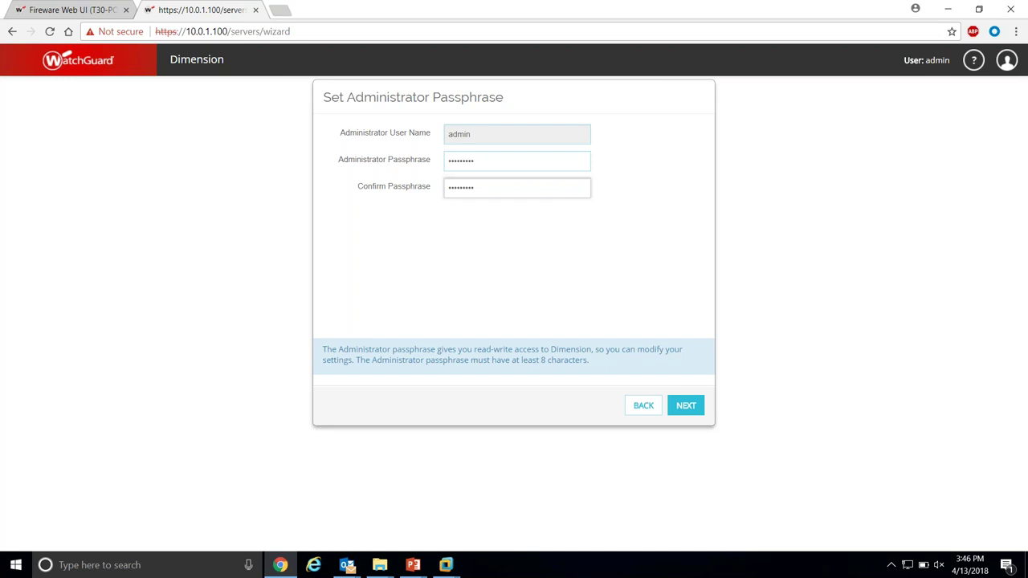
# Move past the Logging Authentication Key step to the wizard's completion page.
pyautogui.press('Return')
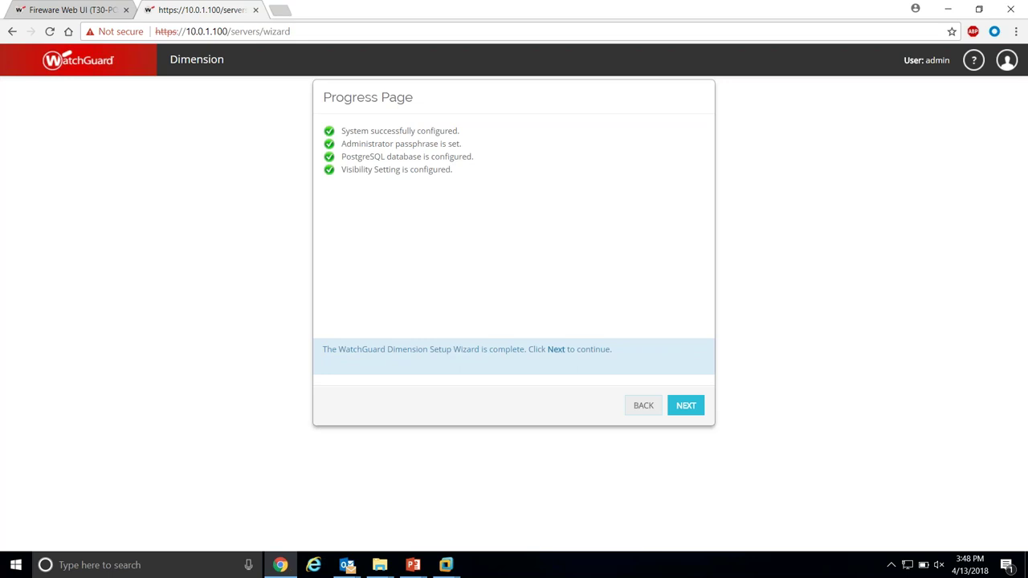
pyautogui.press('Return')
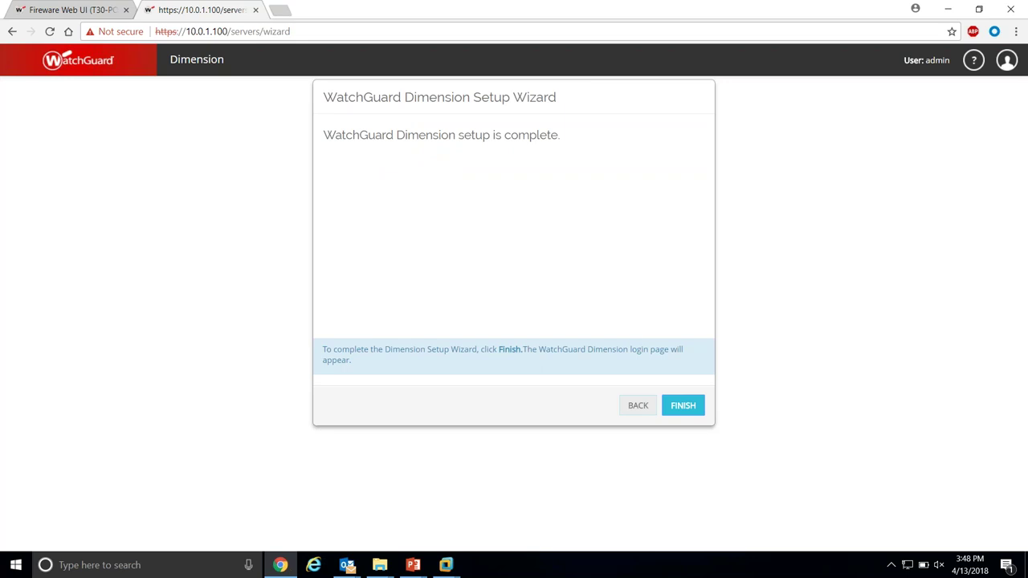
# Finish the Dimension setup wizard to reach the login page.
pyautogui.press('Return')
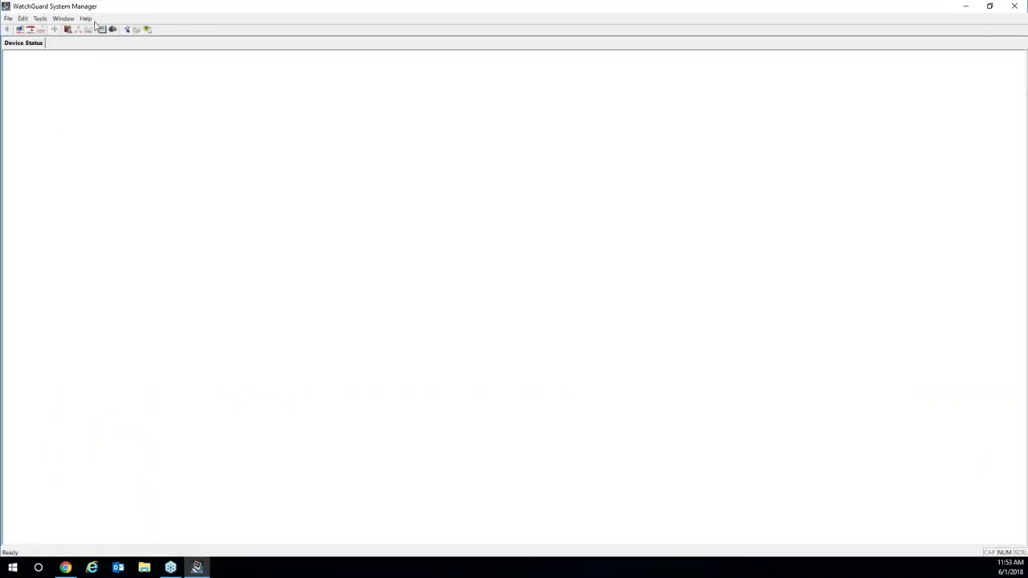
# Load Lab.xml from the Desktop's Lab folder into Policy Manager.
pyautogui.click(67, 30)
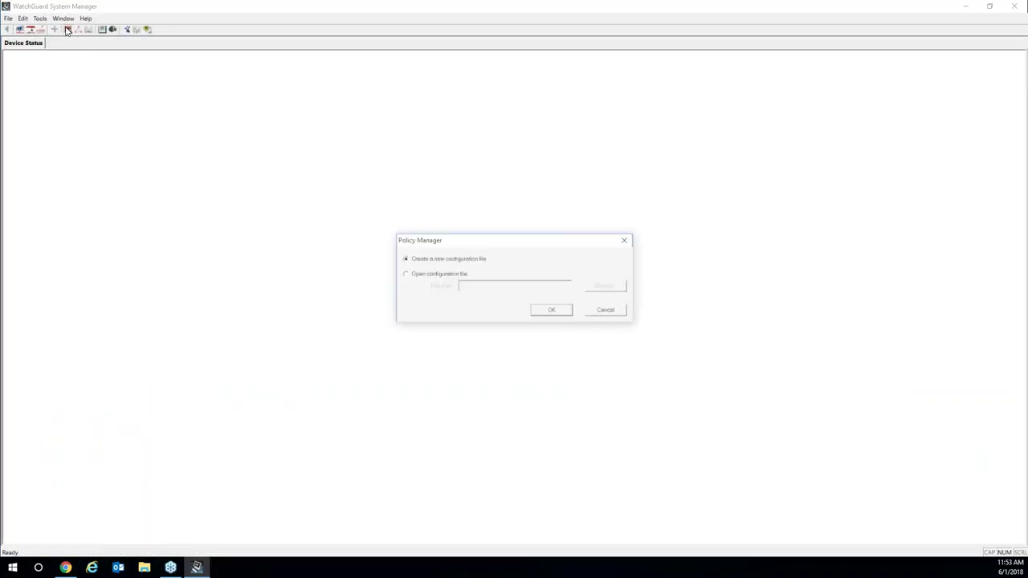
pyautogui.click(433, 276)
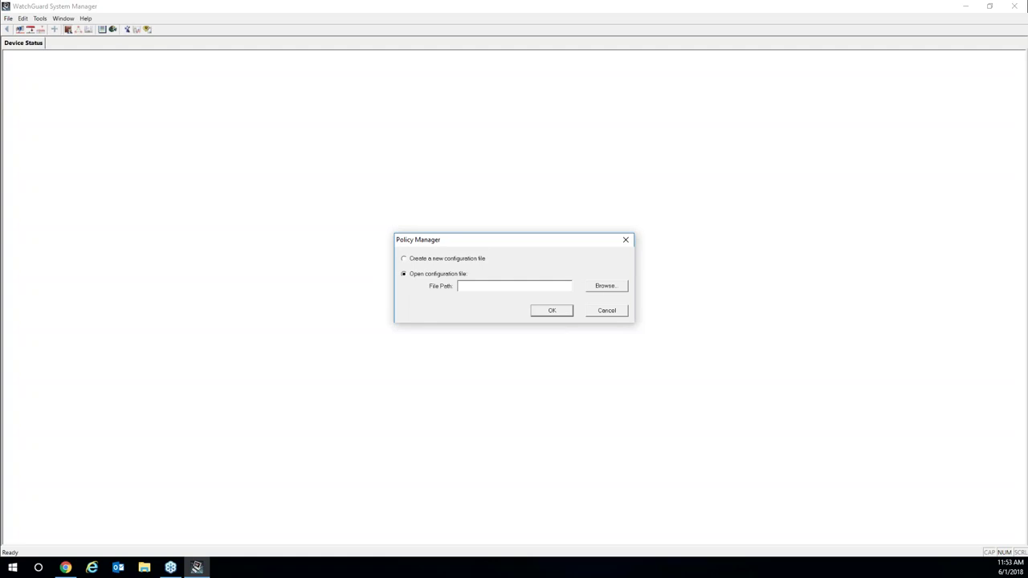
pyautogui.click(608, 287)
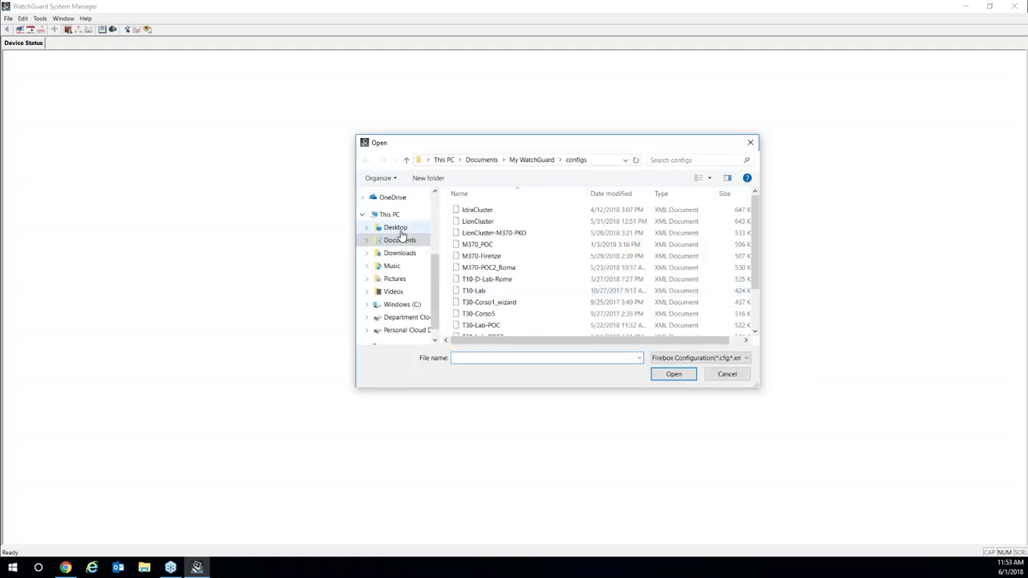
pyautogui.click(395, 227)
pyautogui.click(469, 256)
pyautogui.doubleClick(470, 256)
pyautogui.click(478, 212)
pyautogui.click(660, 373)
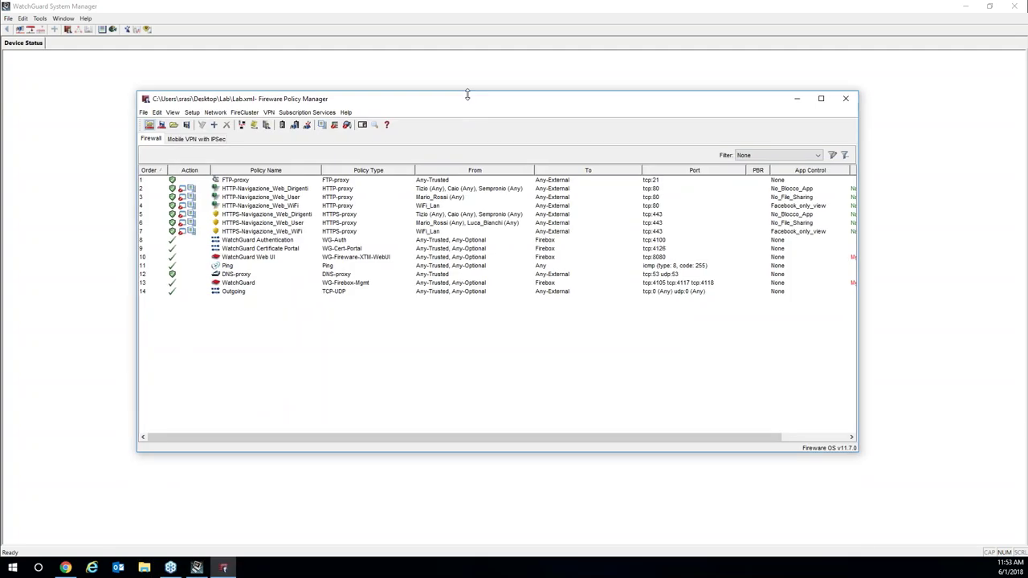
# Show the Setup menu's list of firewall configuration options.
pyautogui.click(192, 114)
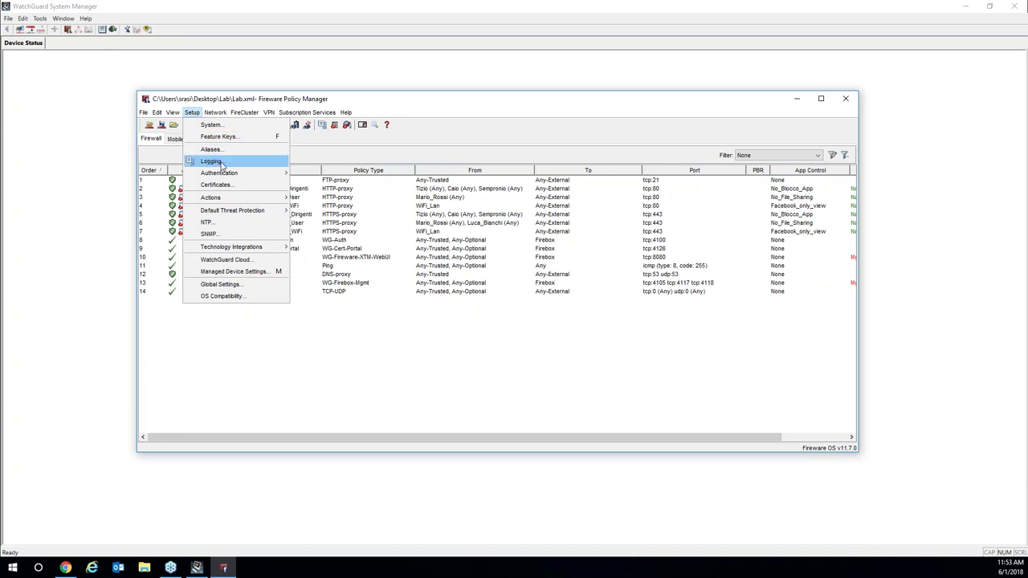
# In Logging Setup, enable sending log messages to Dimension or WSM Log Servers.
pyautogui.click(226, 165)
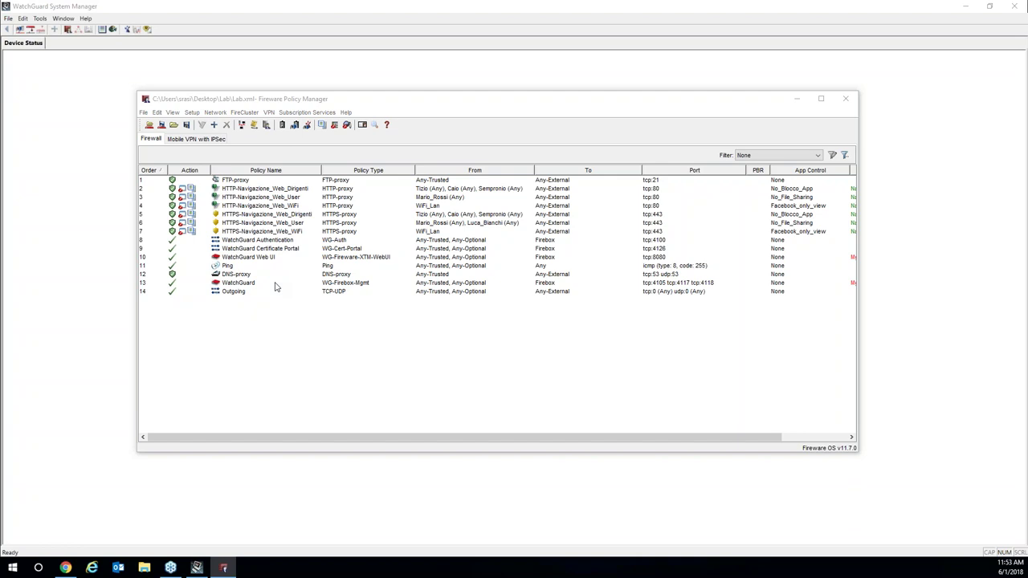
pyautogui.moveTo(450, 138); pyautogui.dragTo(415, 81)
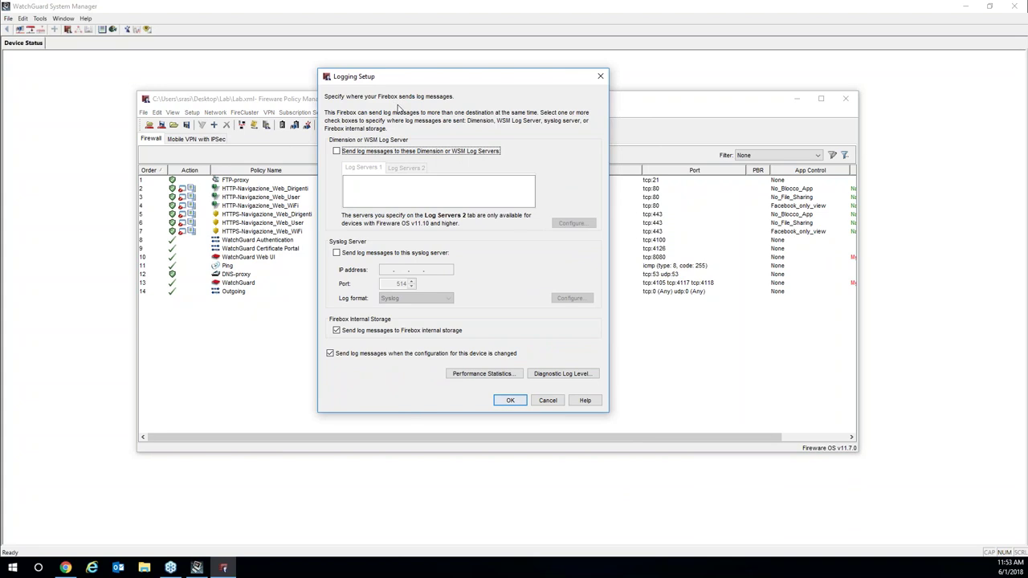
pyautogui.click(336, 152)
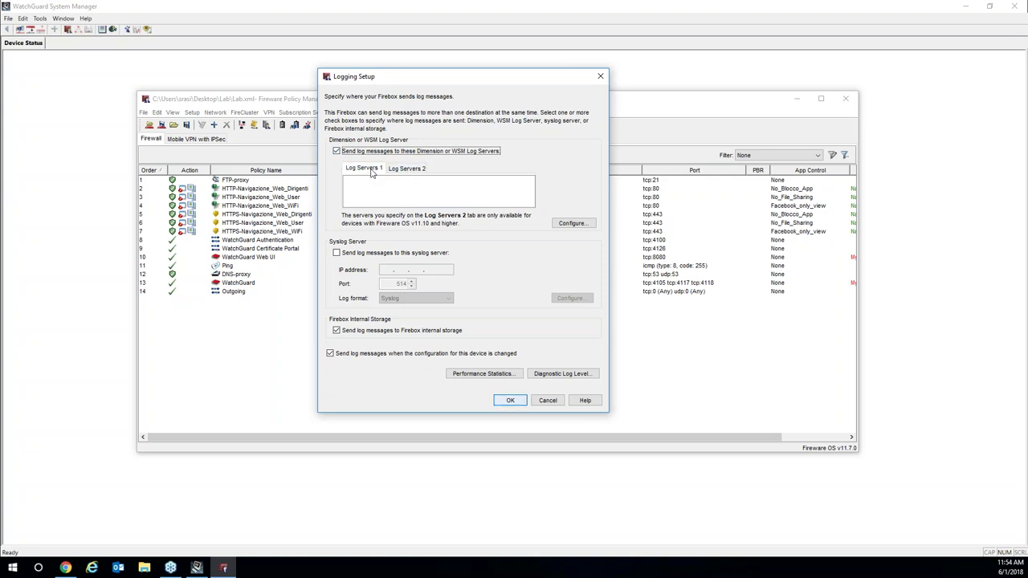
pyautogui.click(572, 223)
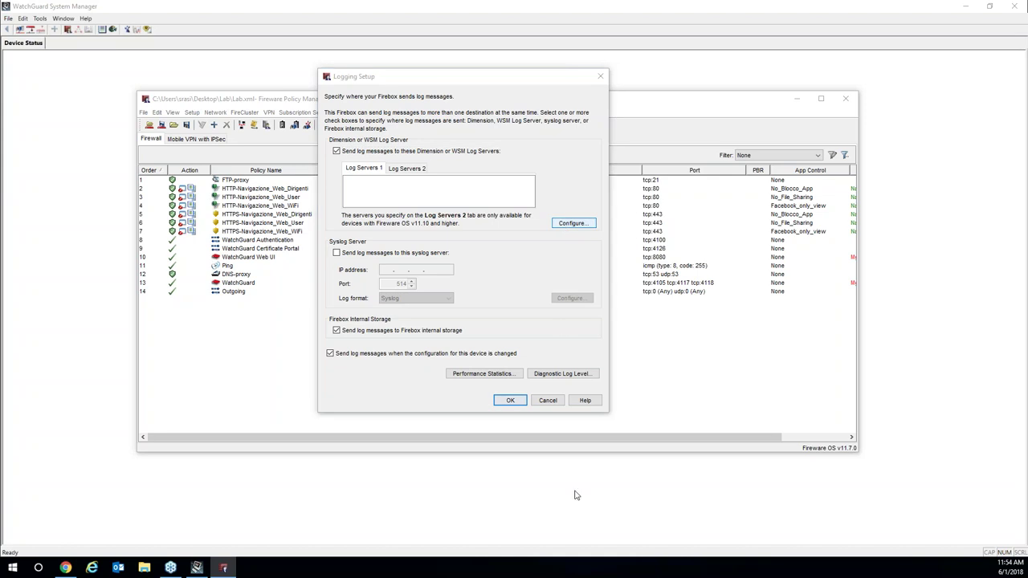
pyautogui.click(493, 189)
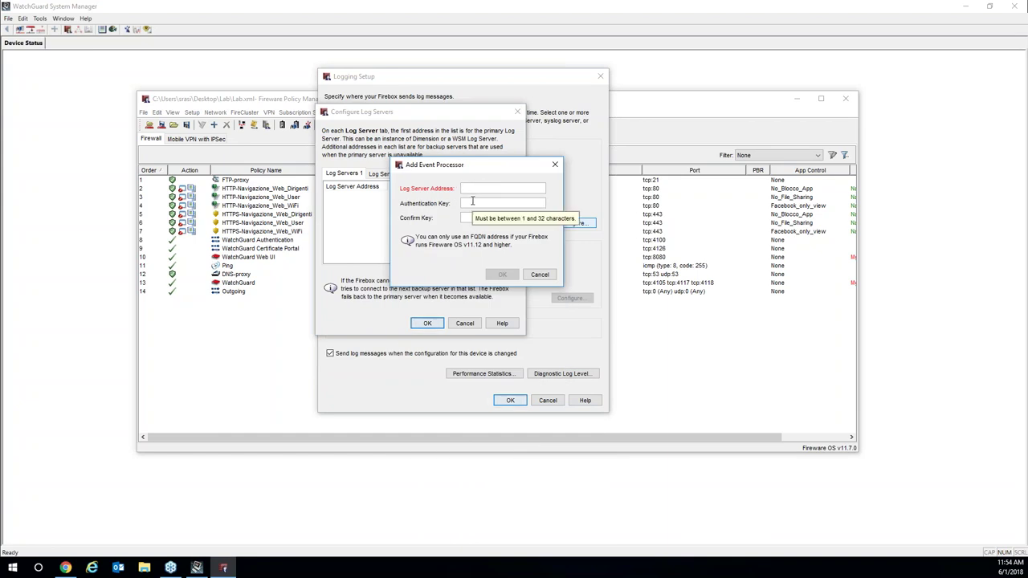
pyautogui.click(536, 274)
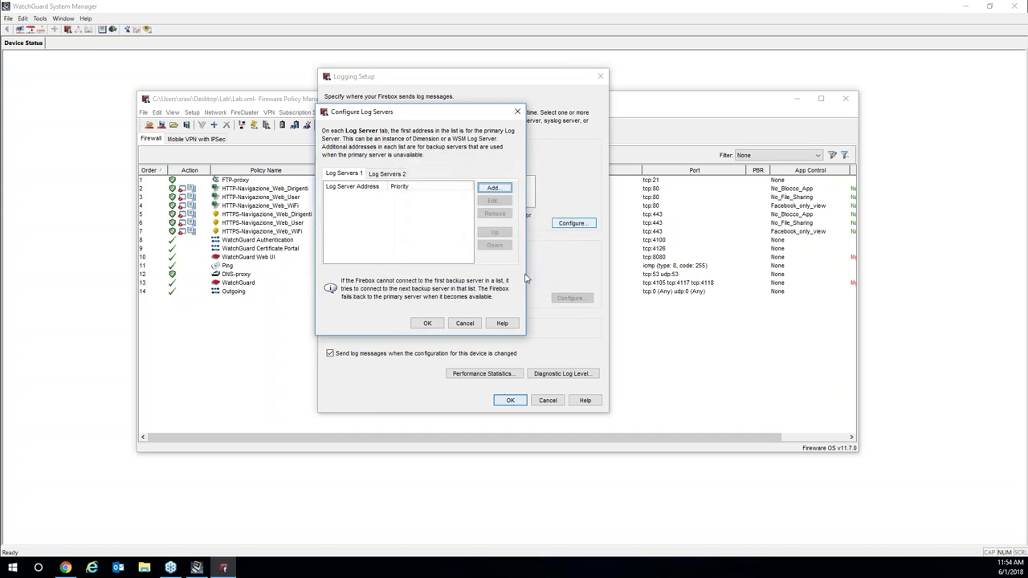
pyautogui.click(465, 323)
# Discard the logging settings and pick the WG-Logging packet filter template to view its ports.
pyautogui.click(549, 401)
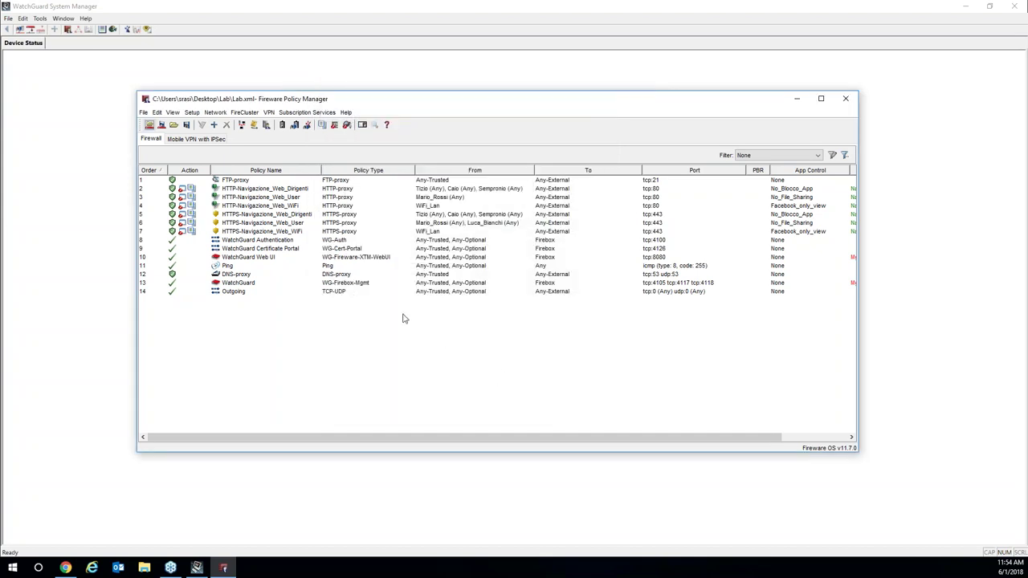
pyautogui.click(215, 125)
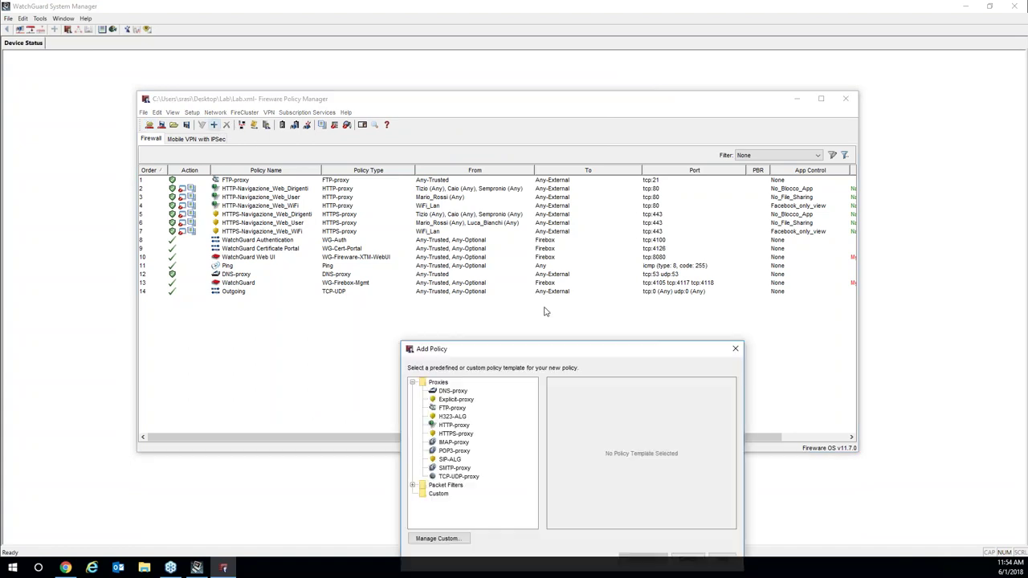
pyautogui.moveTo(555, 349); pyautogui.dragTo(507, 137)
pyautogui.click(366, 269)
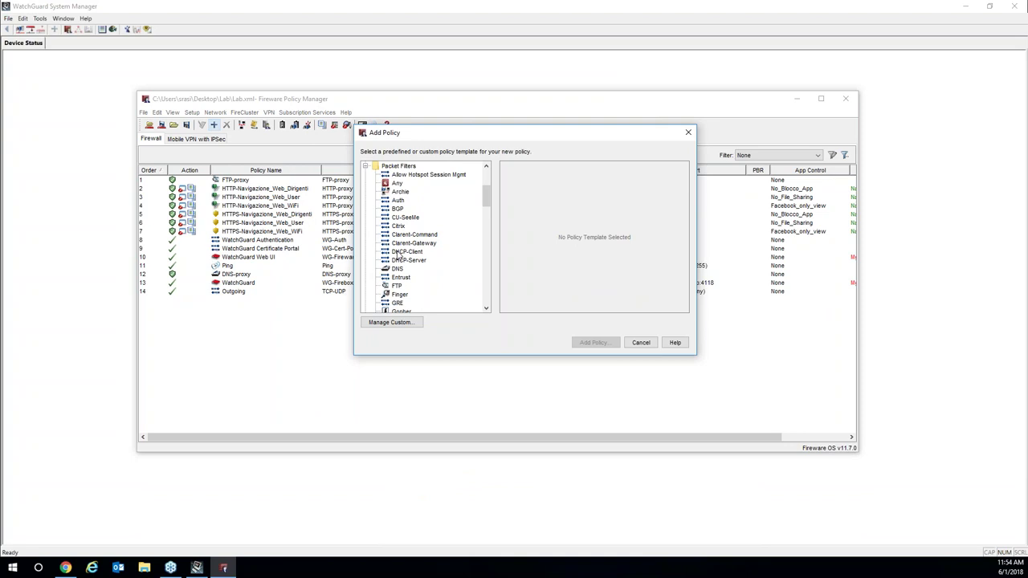
pyautogui.moveTo(486, 183); pyautogui.dragTo(480, 287)
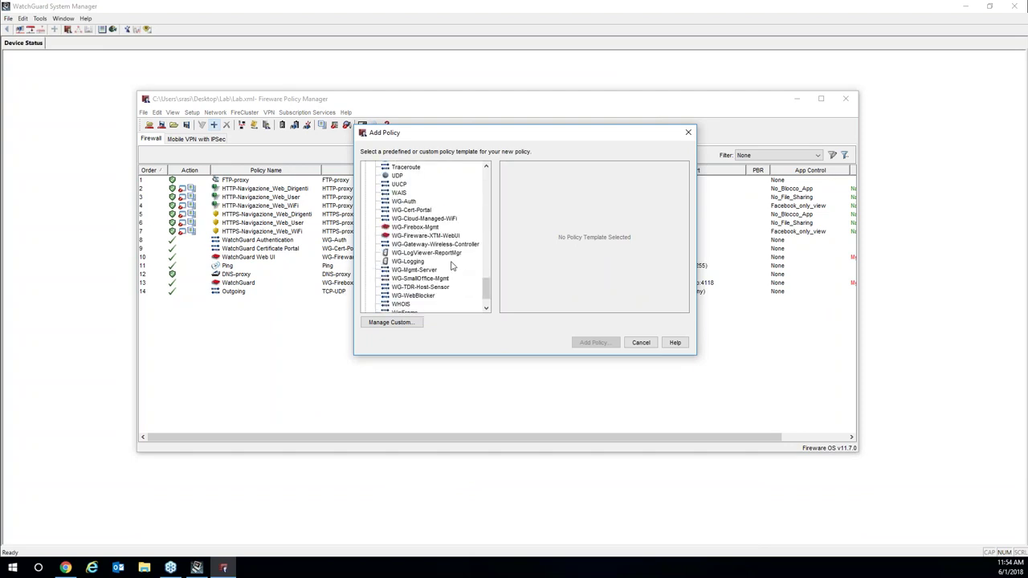
pyautogui.click(416, 265)
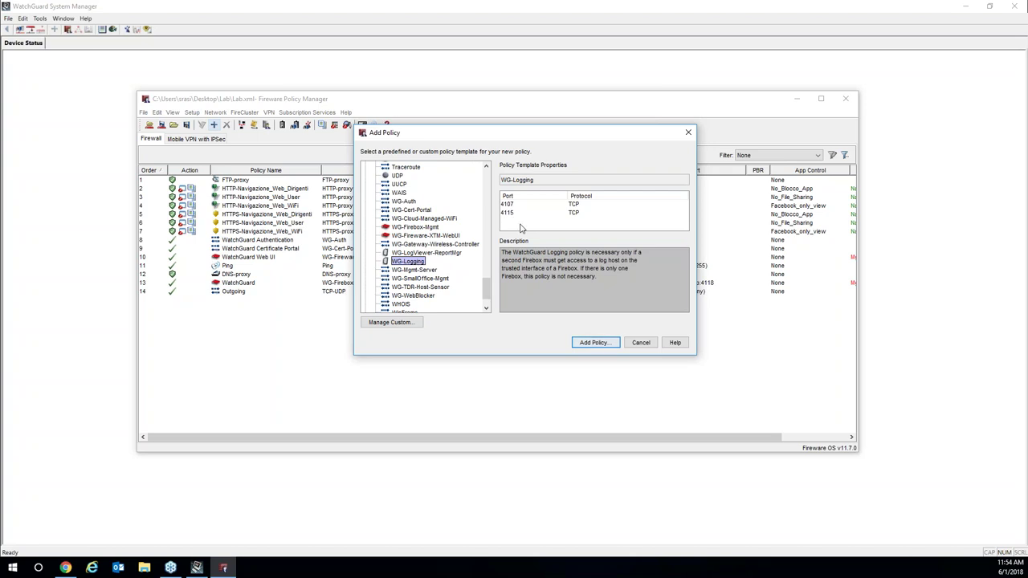
# Add the WG-Logging policy to view its properties, then discard it and close Policy Manager.
pyautogui.click(594, 342)
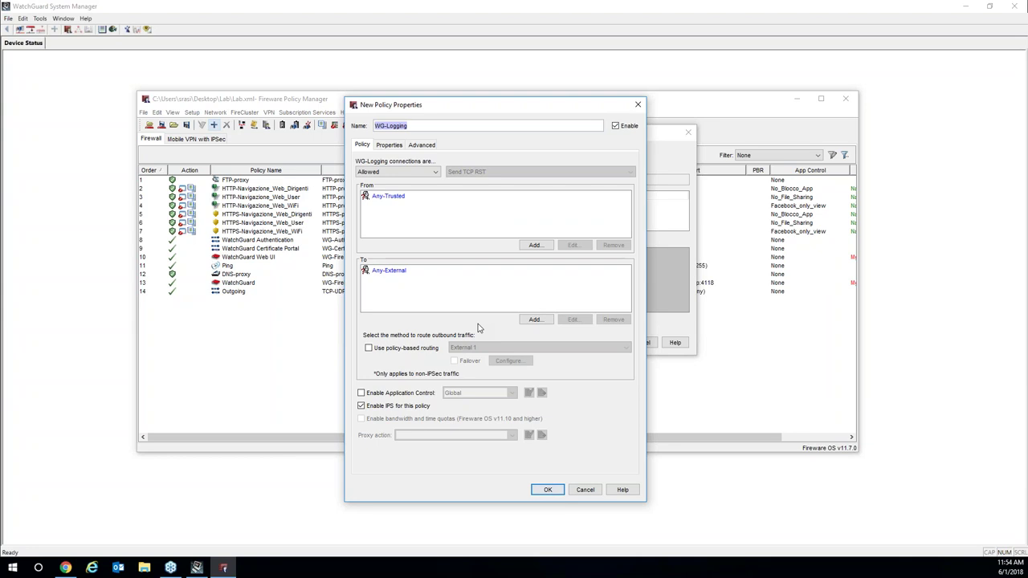
pyautogui.click(637, 104)
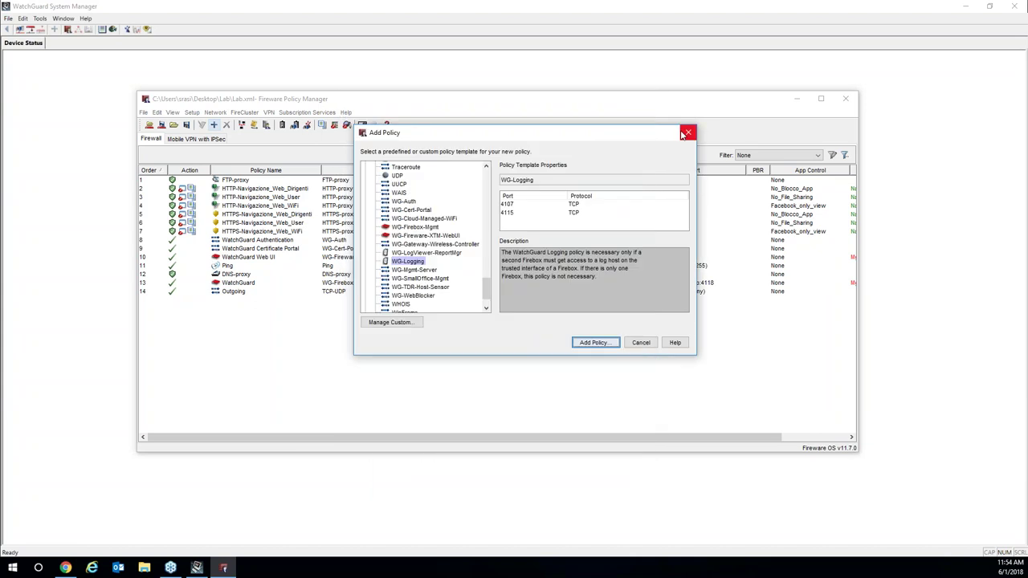
pyautogui.click(687, 134)
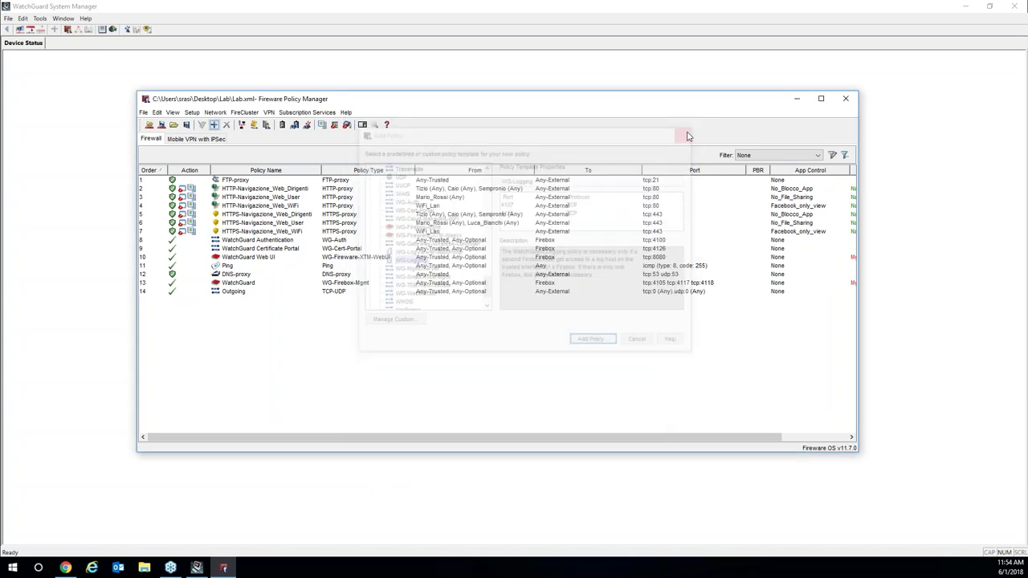
pyautogui.click(846, 99)
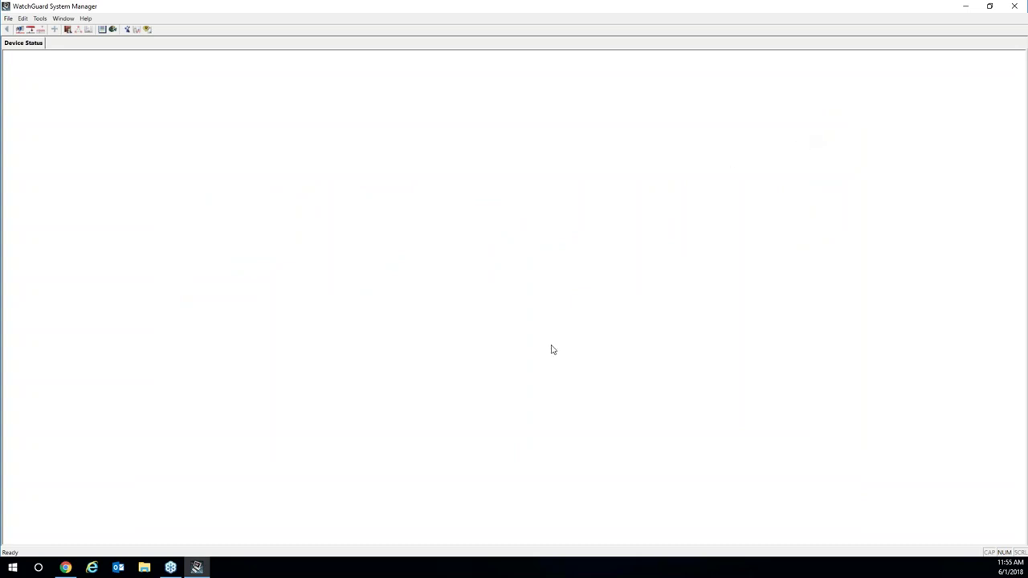
# Close System Manager, skim the Install Dimension on VM and Schedule Reports help pages, then close Schedule Reports.
pyautogui.click(1014, 6)
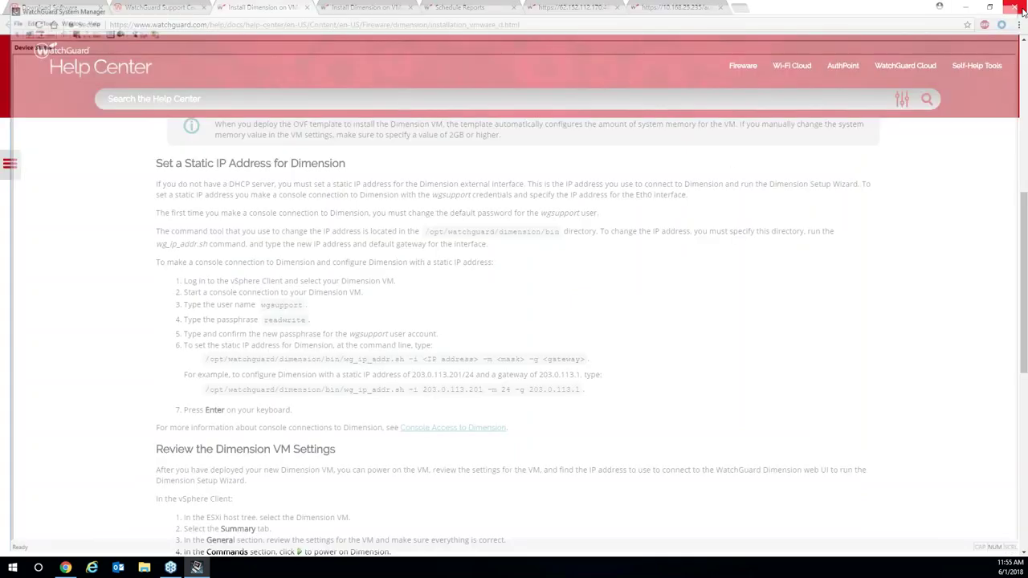
pyautogui.click(353, 7)
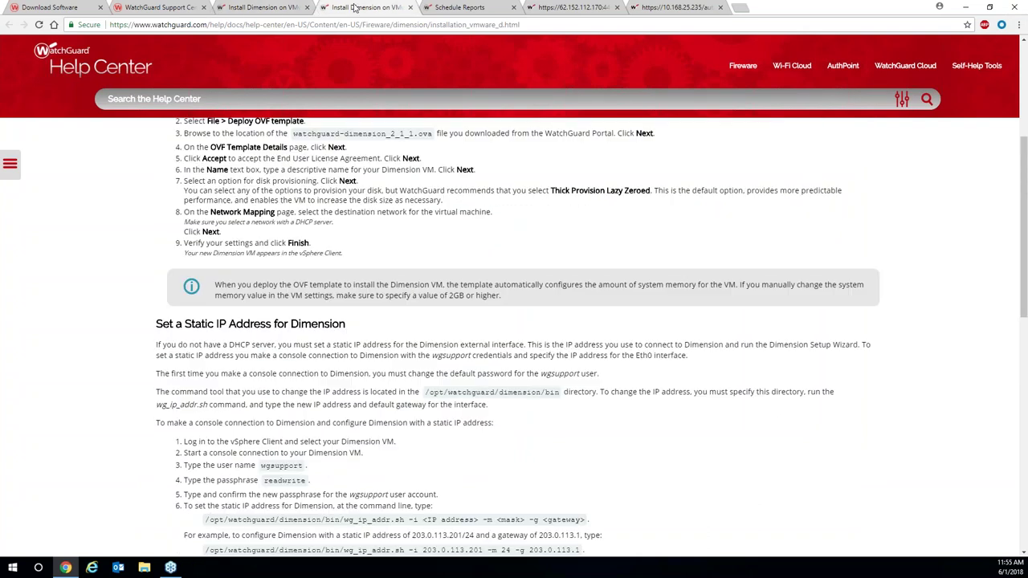
pyautogui.click(451, 9)
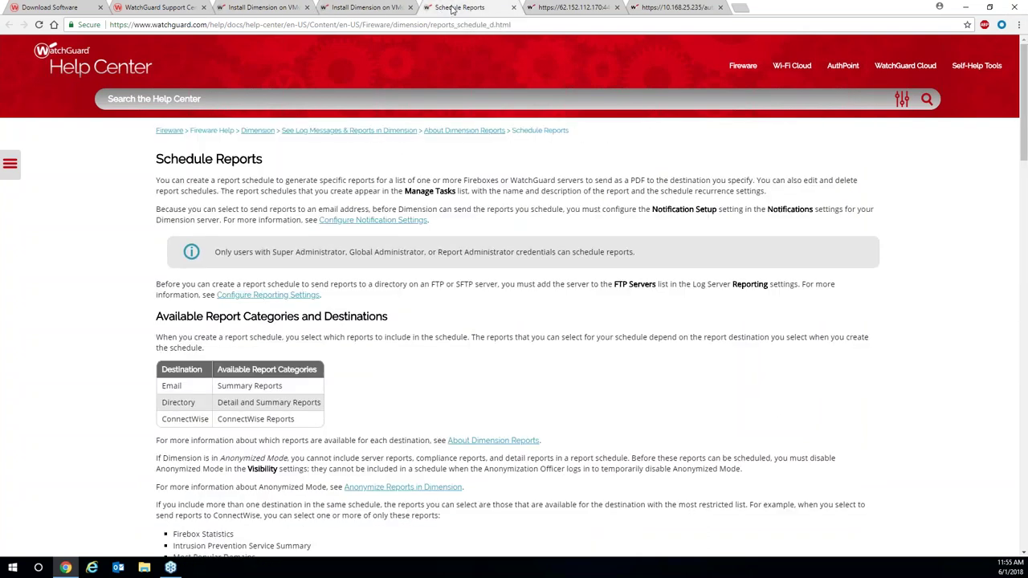
pyautogui.click(513, 8)
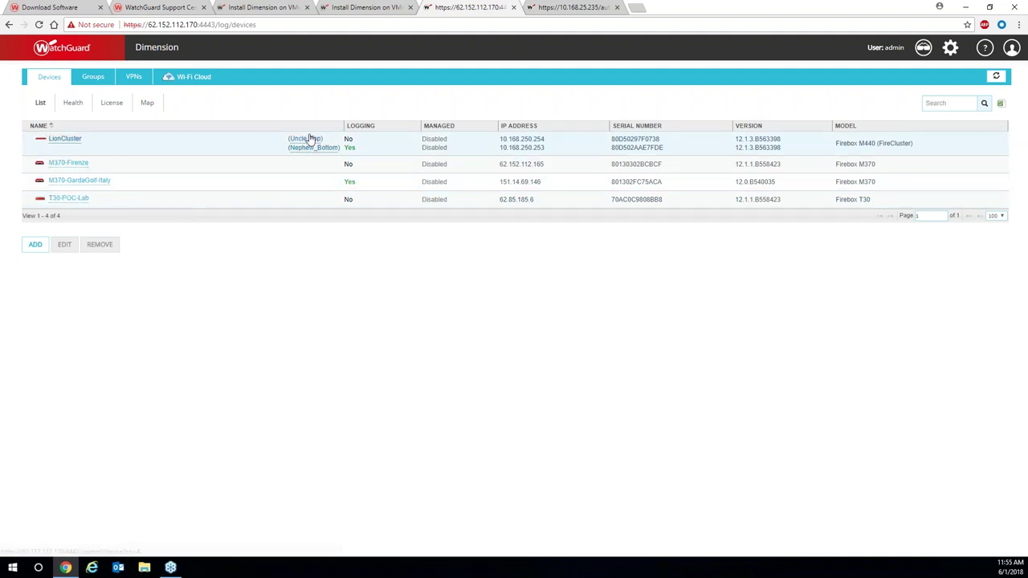
# Load demo.watchguard.com in a new tab and enter the demo user name.
pyautogui.click(560, 10)
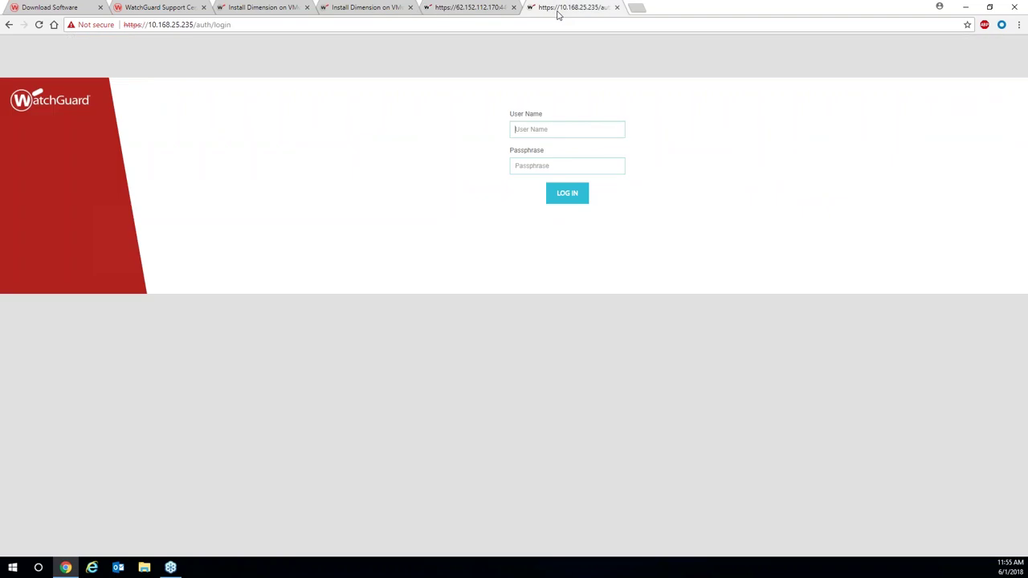
pyautogui.click(634, 8)
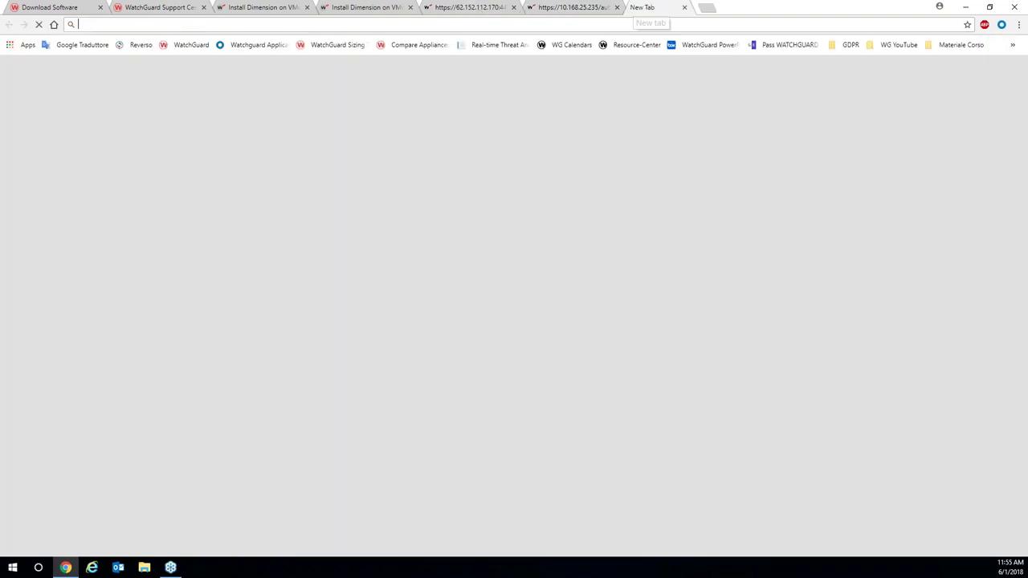
pyautogui.write('demo.watchguard.com')
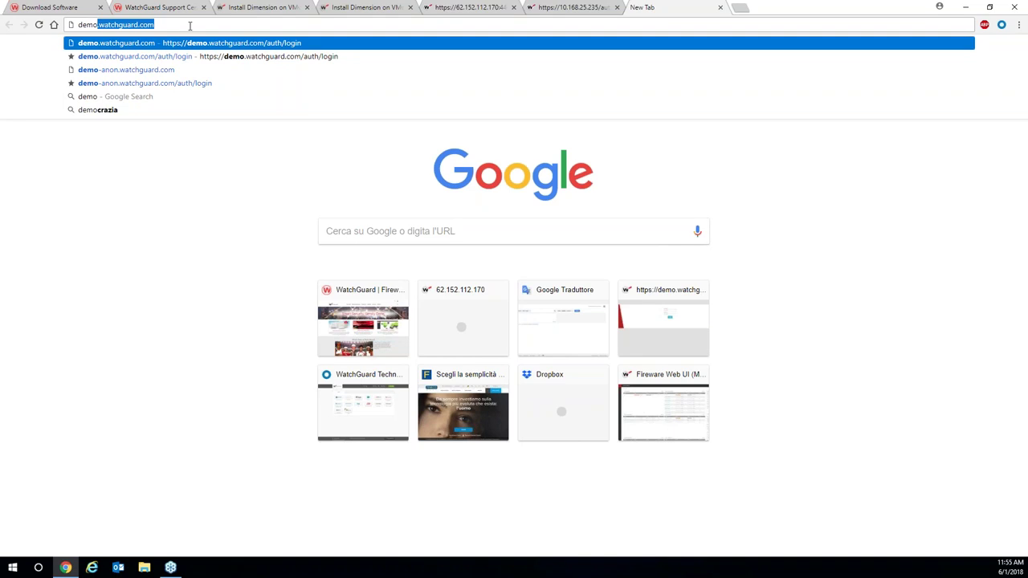
pyautogui.press('Return')
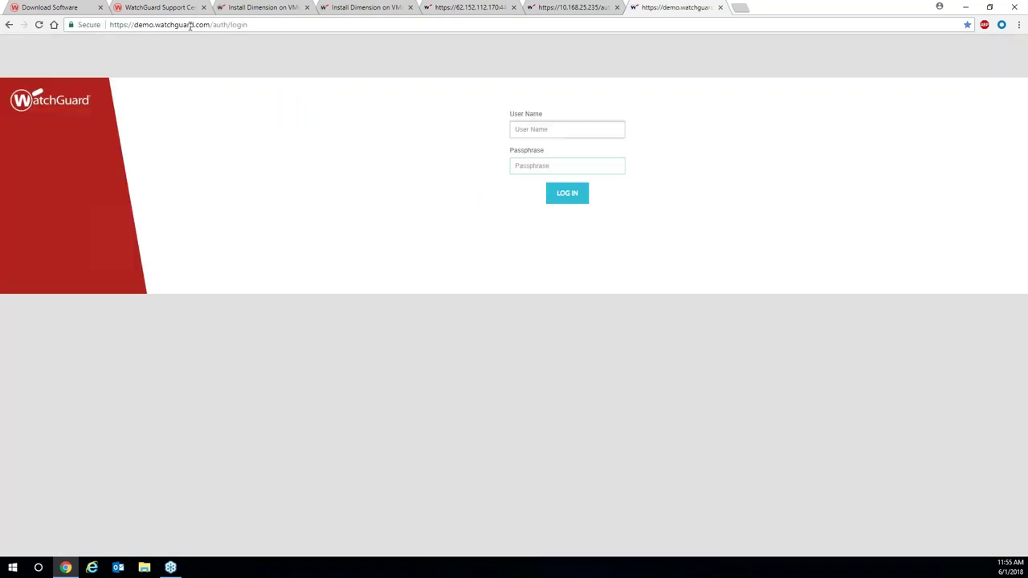
pyautogui.write('demo')
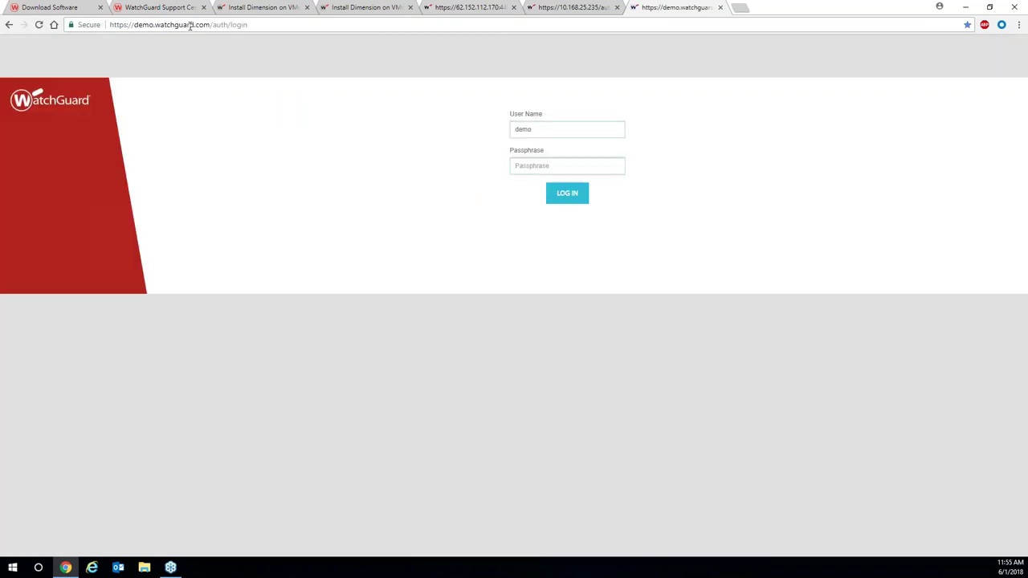
pyautogui.write('readonly')
# Sign in, load the webdemo device's Executive Dashboard, and start a blank browser tab.
pyautogui.press('Return')
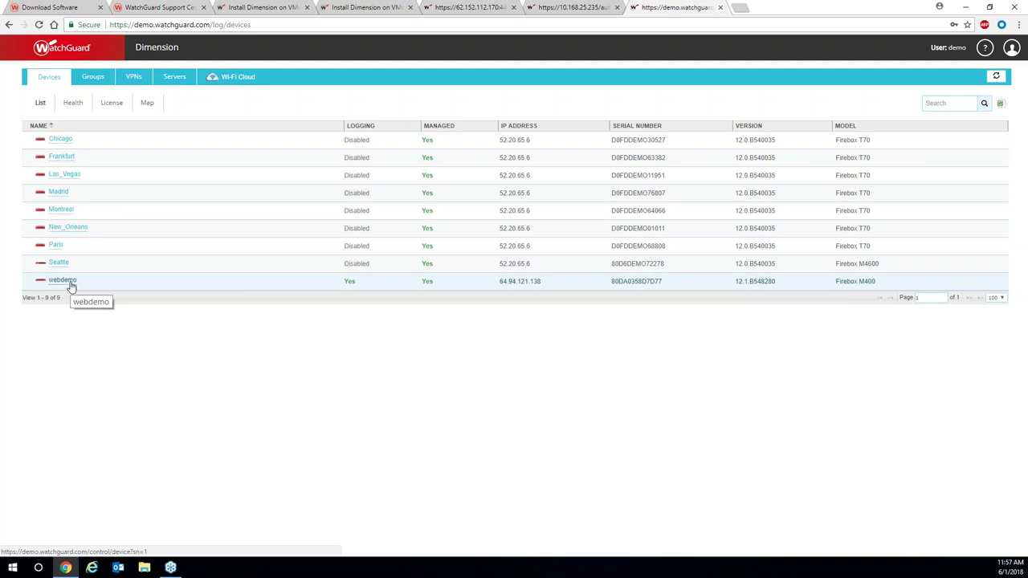
pyautogui.click(70, 282)
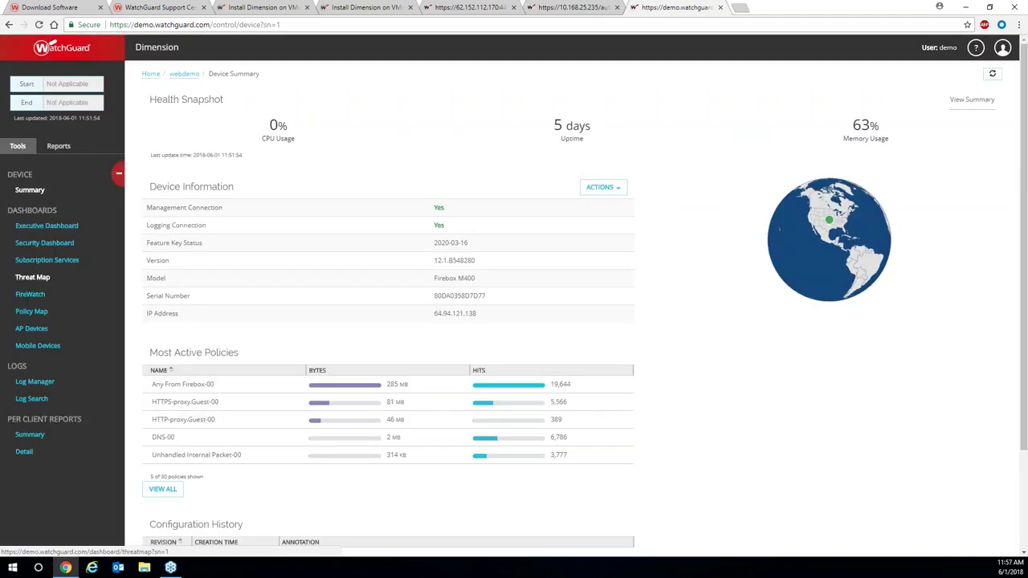
pyautogui.click(76, 231)
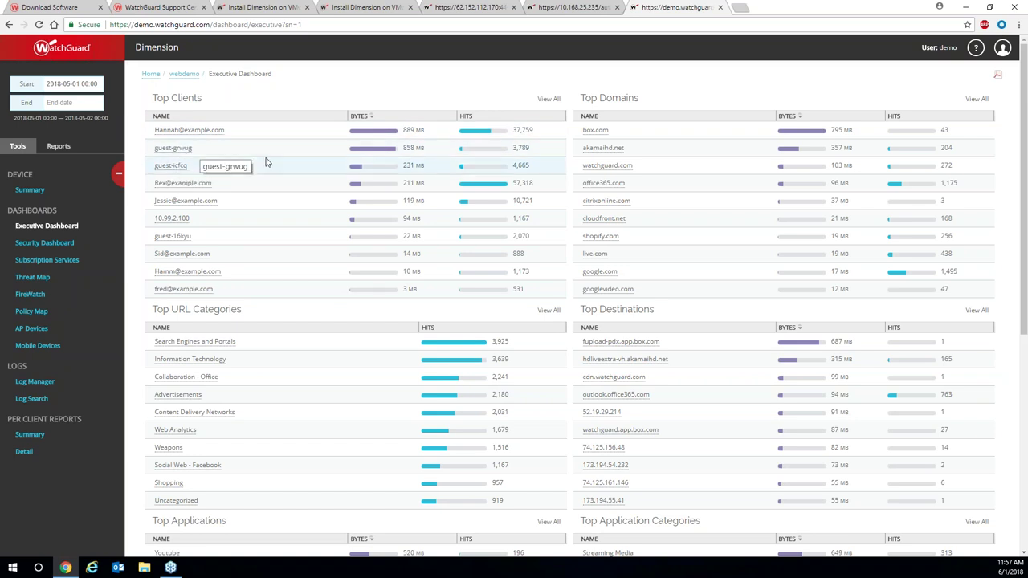
pyautogui.click(741, 9)
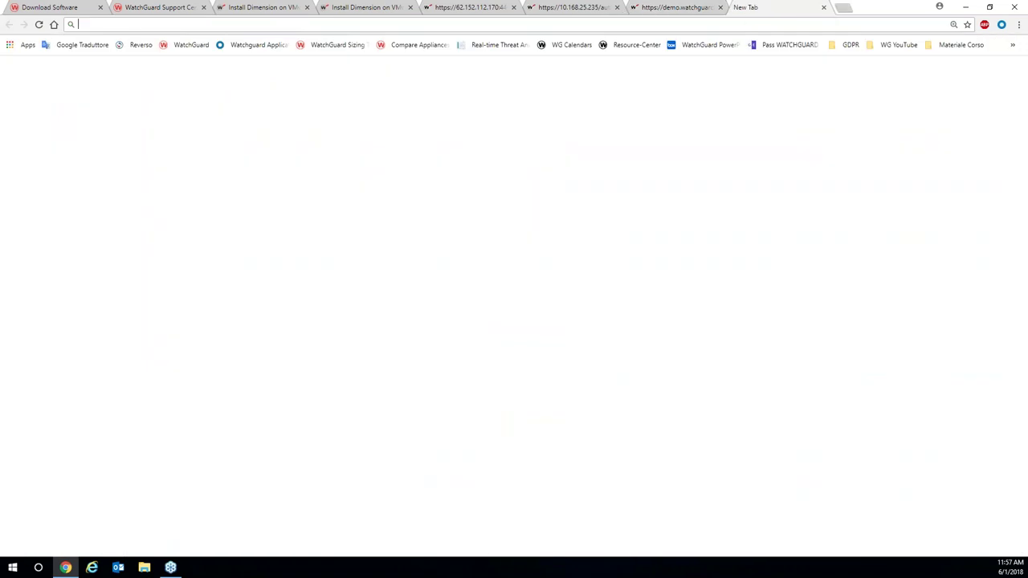
# Load the anonymized Dimension Demo login page from the browser bookmarks.
pyautogui.click(1019, 25)
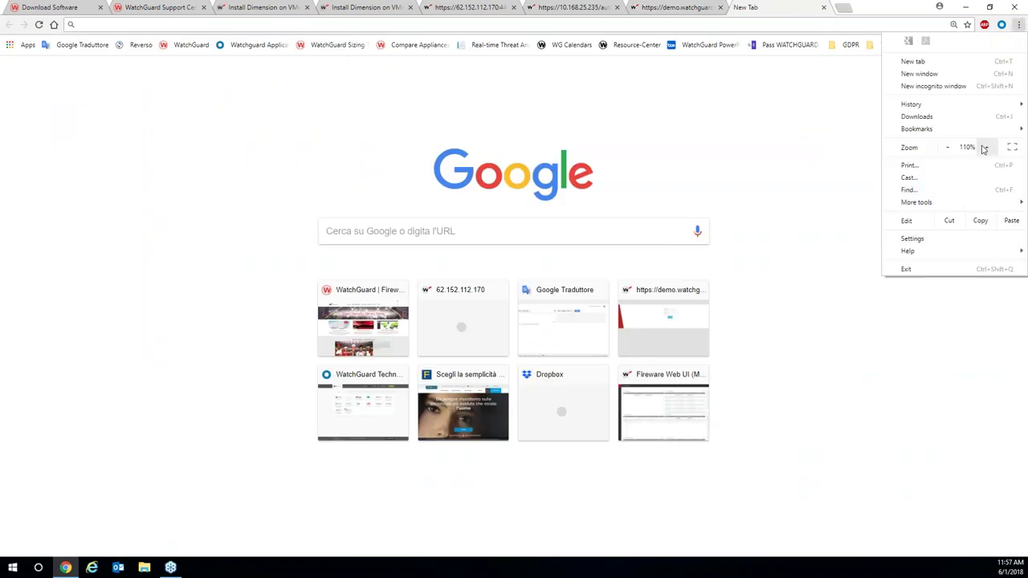
pyautogui.moveTo(976, 130)
pyautogui.moveTo(617, 468)
pyautogui.click(444, 464)
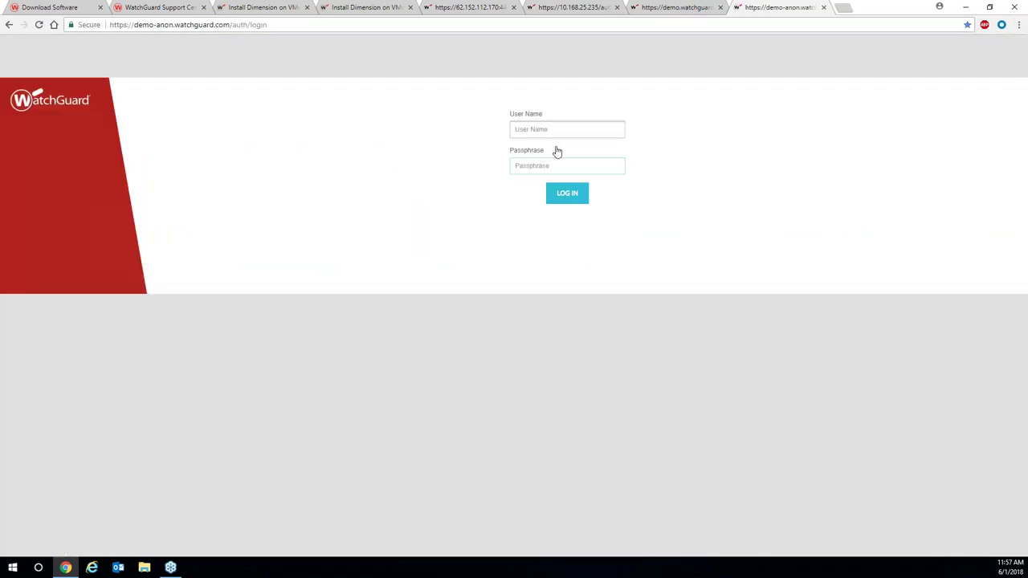
# Sign in with the demo user name and passphrase to reach the Devices list.
pyautogui.click(556, 130)
pyautogui.write('demo')
pyautogui.press('Tab')
pyautogui.write('d•••••••••')
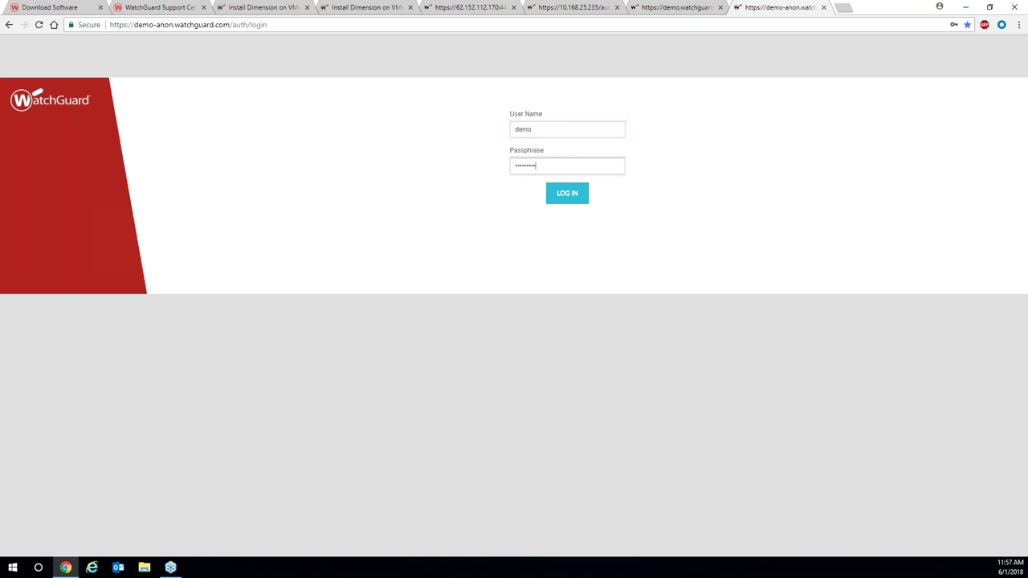
pyautogui.press('Return')
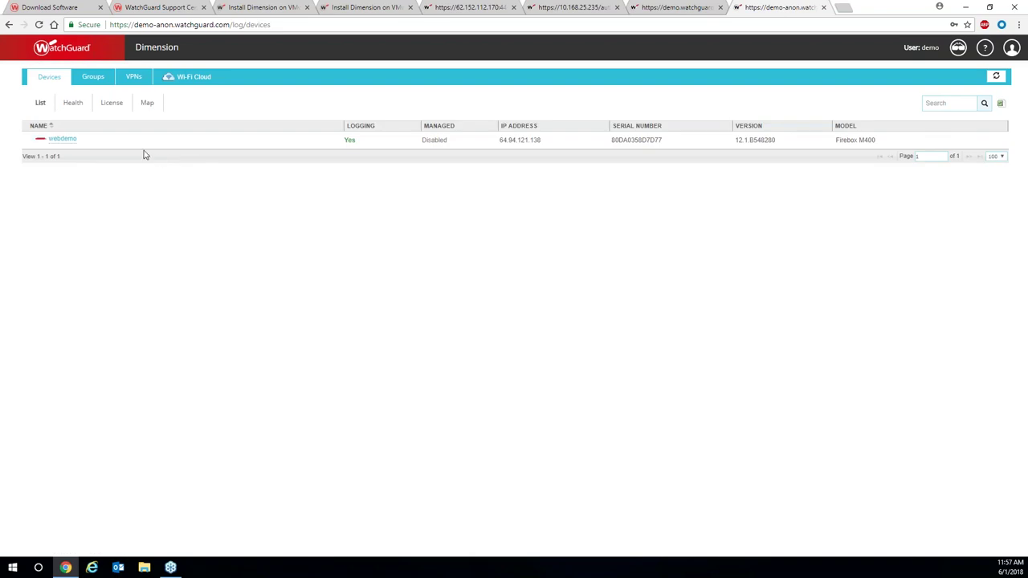
# Open webdemo's Executive Dashboard and compare its anonymized client IDs with the named clients tab.
pyautogui.click(62, 139)
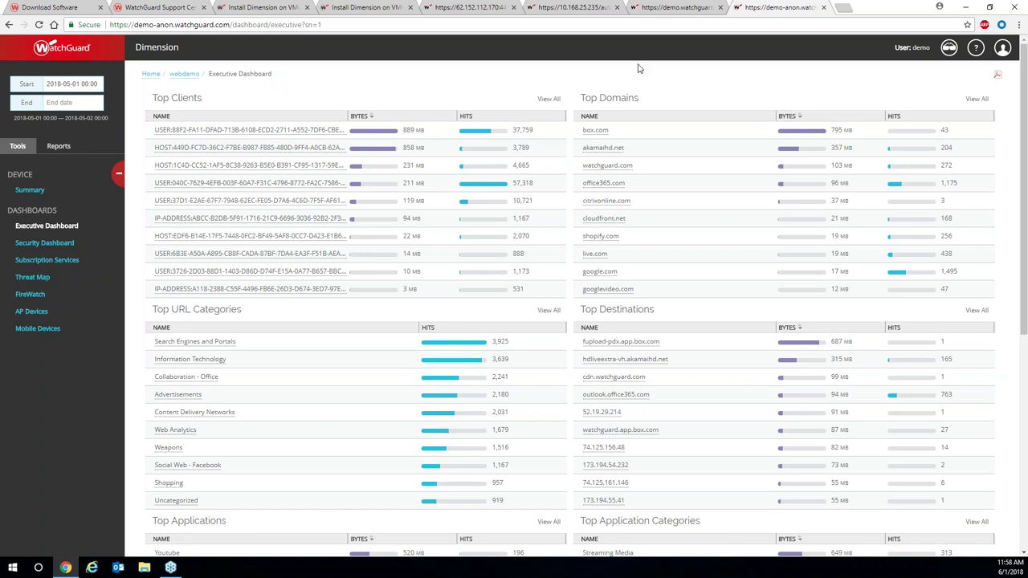
pyautogui.click(678, 8)
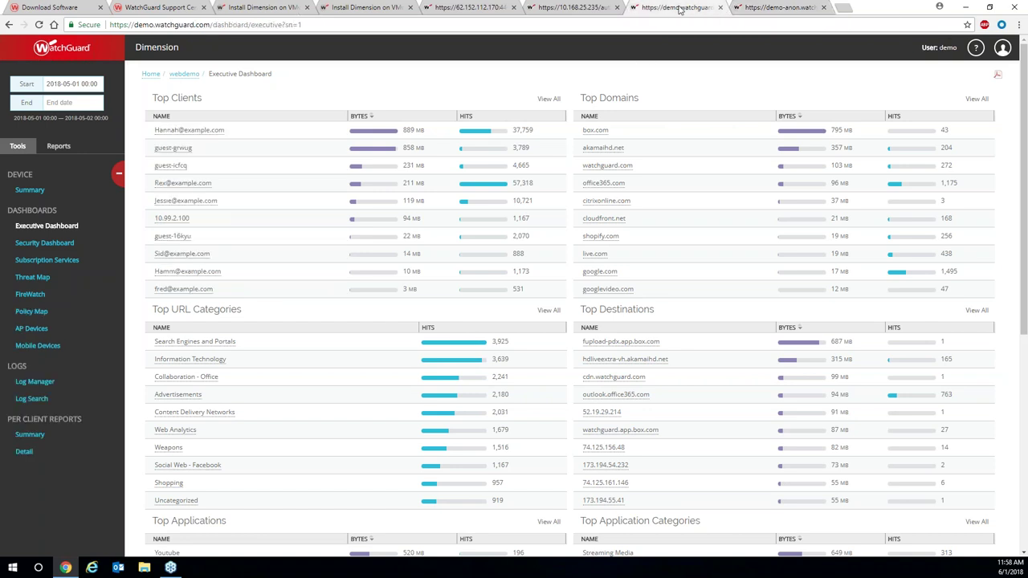
pyautogui.click(770, 9)
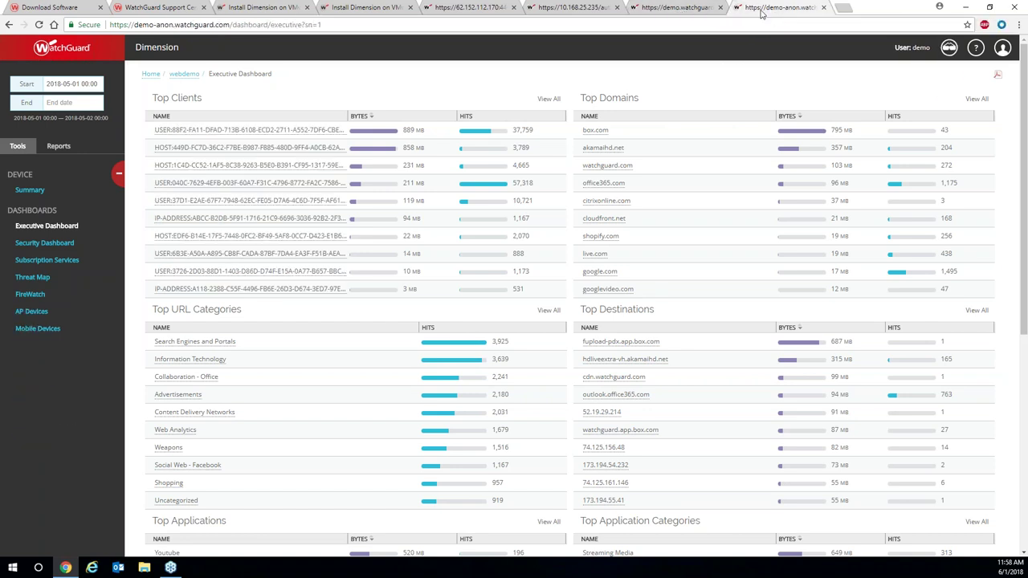
pyautogui.click(681, 10)
pyautogui.click(762, 10)
pyautogui.click(679, 14)
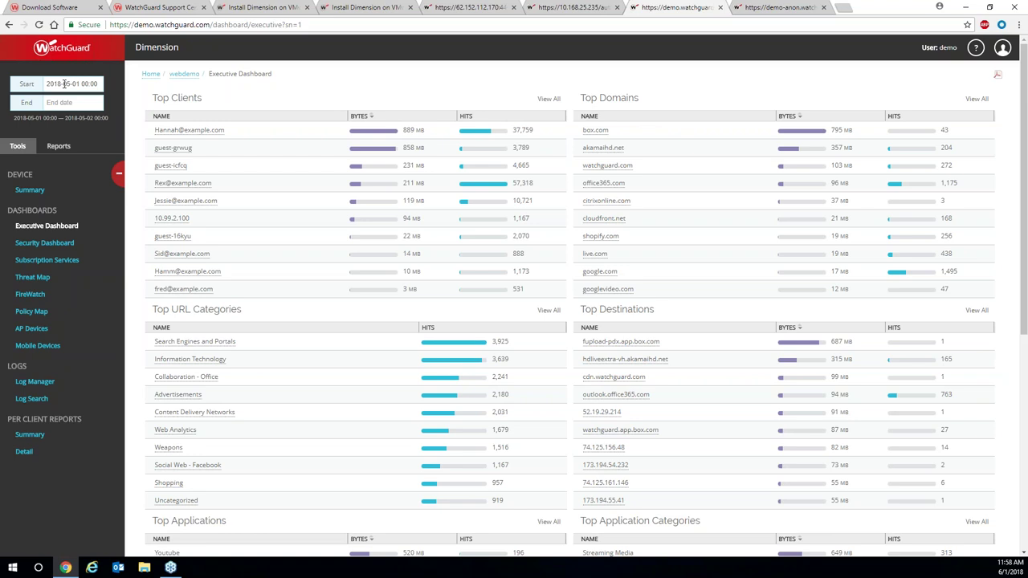
pyautogui.click(64, 85)
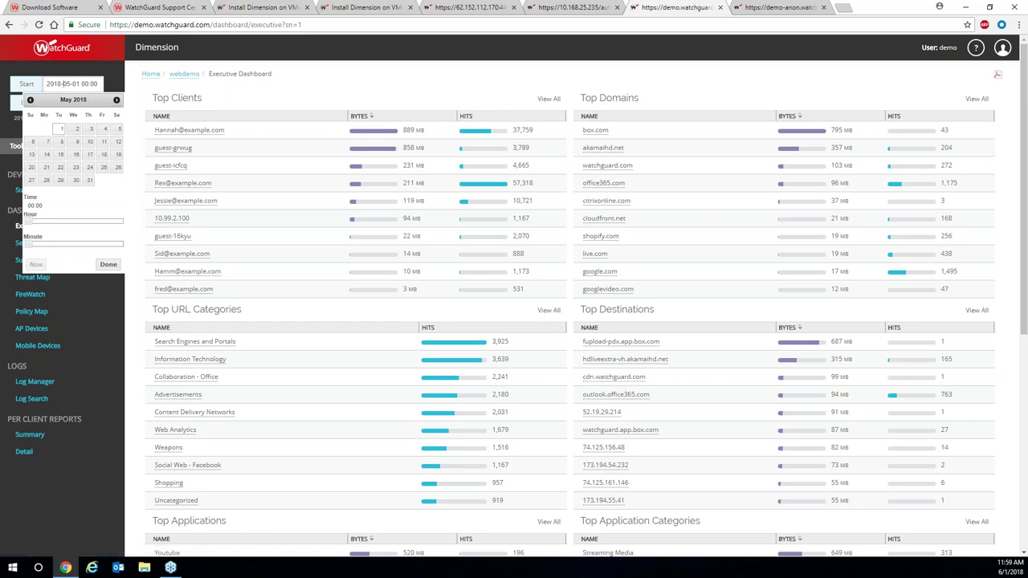
pyautogui.click(105, 88)
pyautogui.click(89, 84)
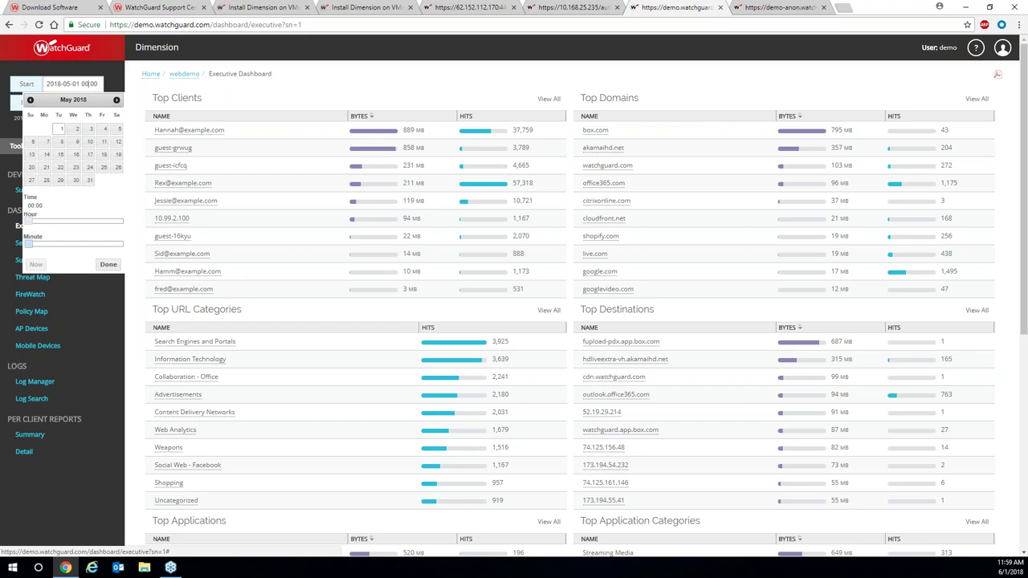
pyautogui.click(113, 81)
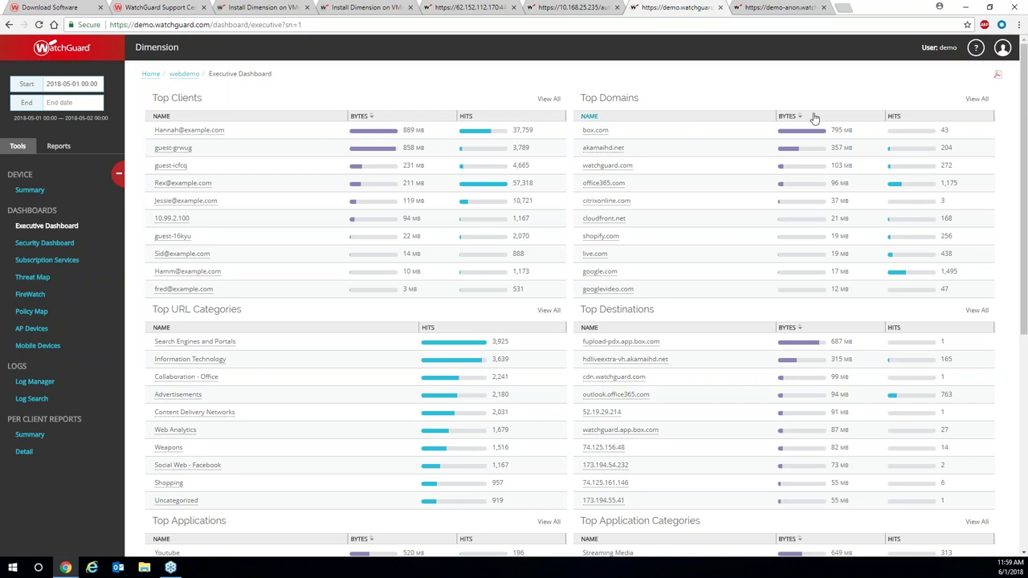
pyautogui.moveTo(957, 138)
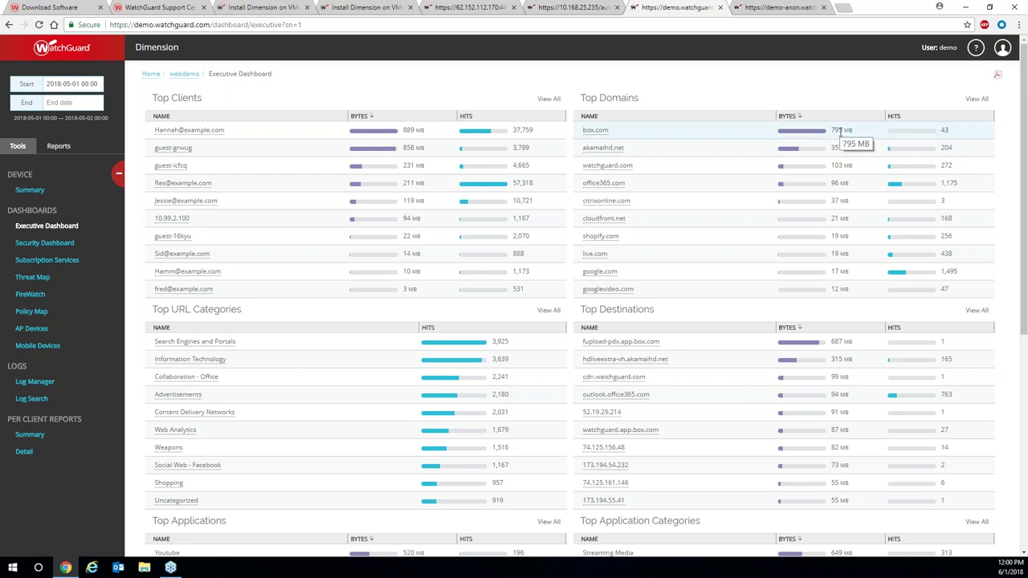
pyautogui.scroll(-3, 545, 270)
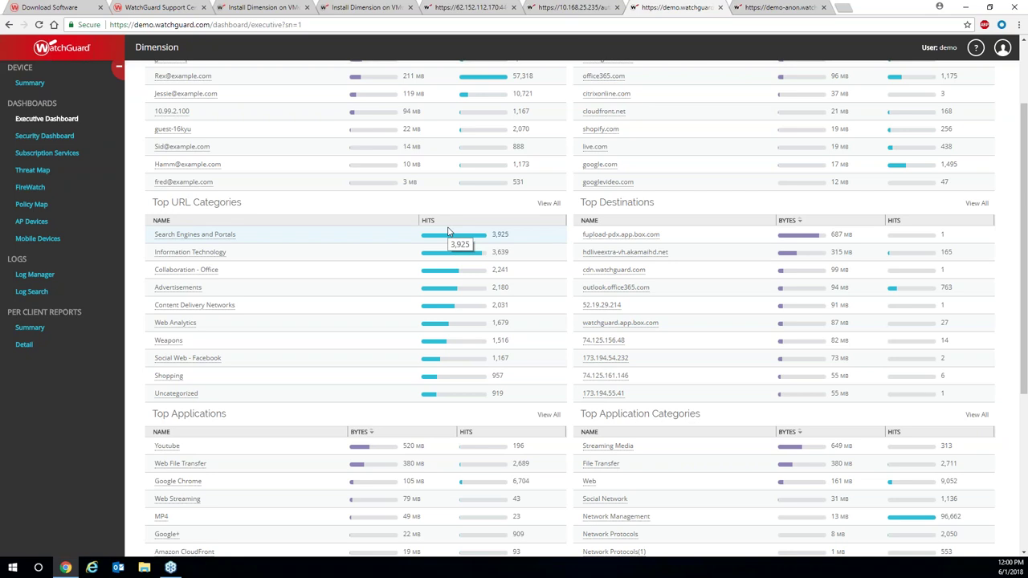
pyautogui.scroll(-1, 430, 244)
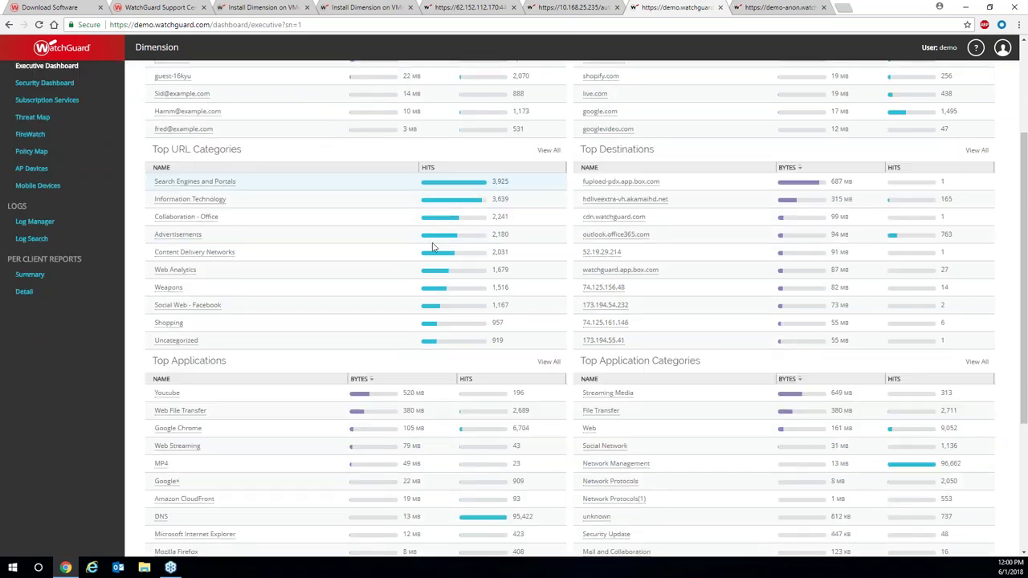
pyautogui.scroll(-3, 432, 249)
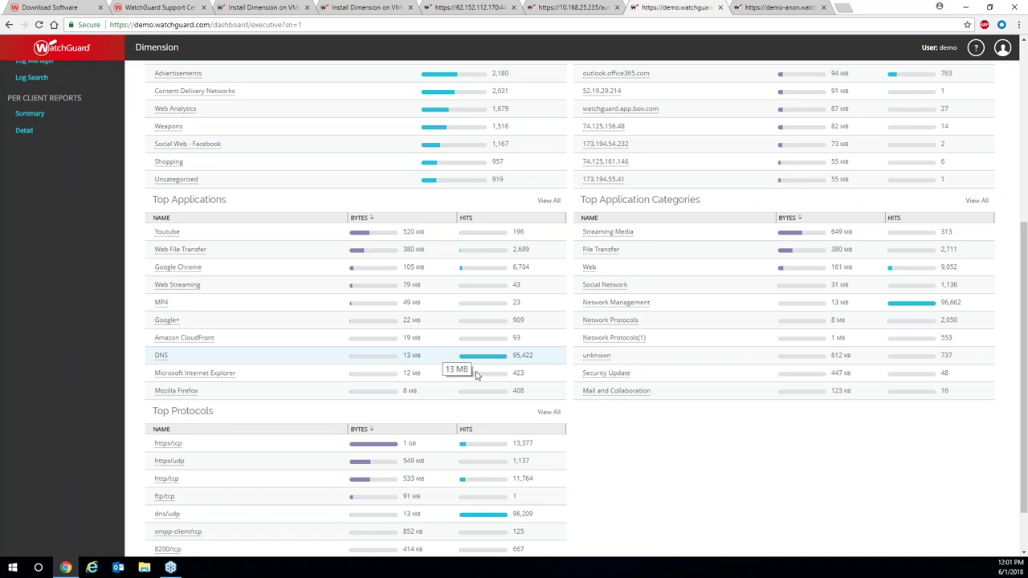
pyautogui.scroll(-1, 480, 383)
pyautogui.moveTo(478, 426)
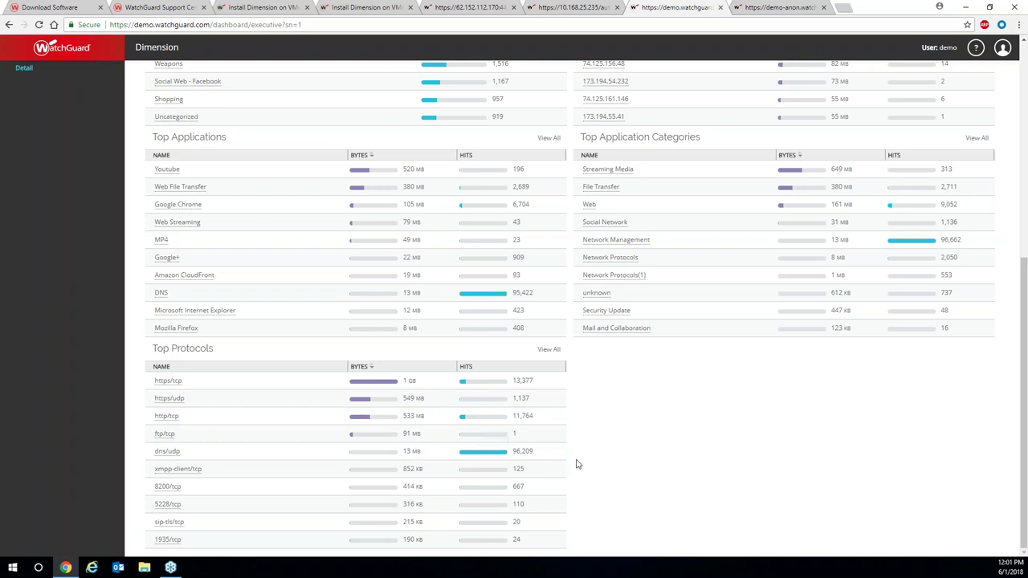
pyautogui.scroll(5, 575, 464)
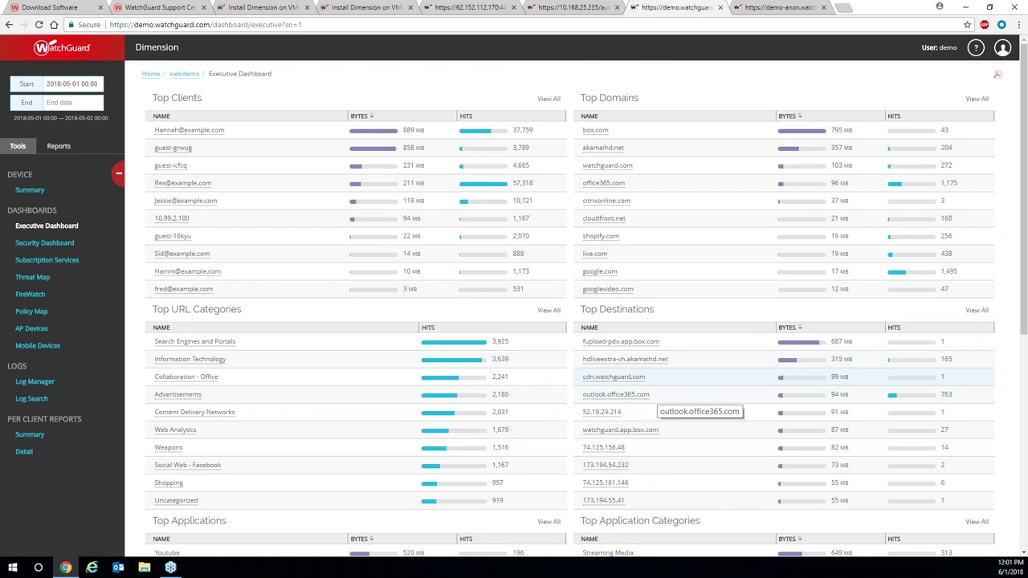
# Filter the Executive Dashboard on office365.com from Top Domains and review the filtered tables.
pyautogui.click(629, 184)
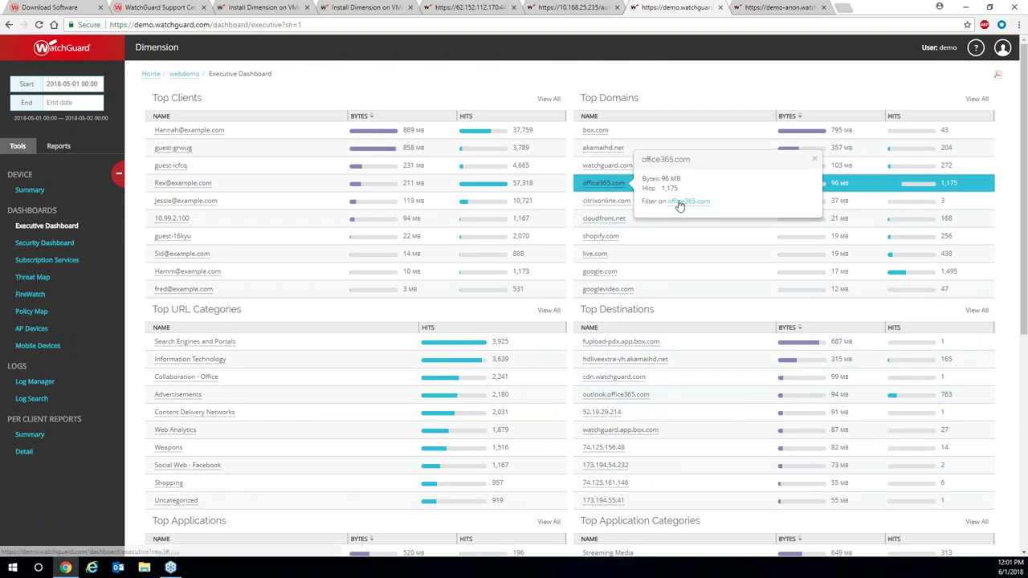
pyautogui.click(680, 202)
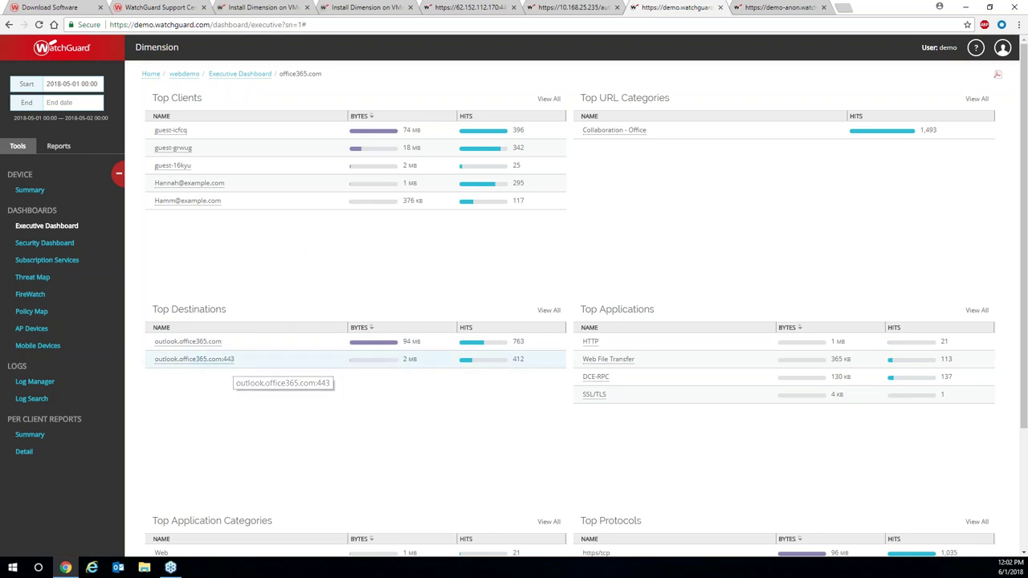
pyautogui.scroll(-2, 235, 368)
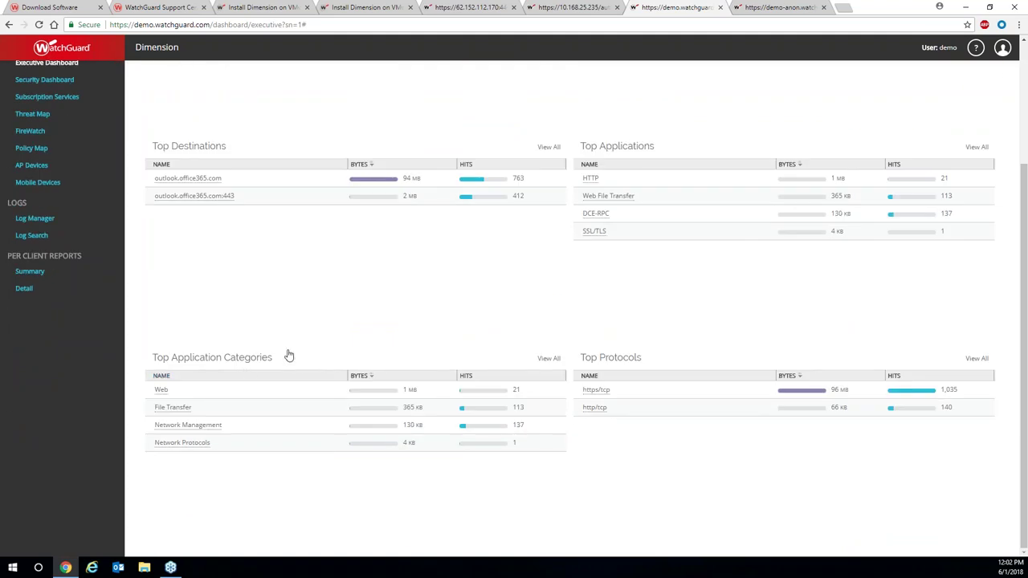
pyautogui.scroll(2, 284, 355)
# Clear the office365.com filter, filter on Social Web - Facebook, then reload the full Executive Dashboard.
pyautogui.click(237, 76)
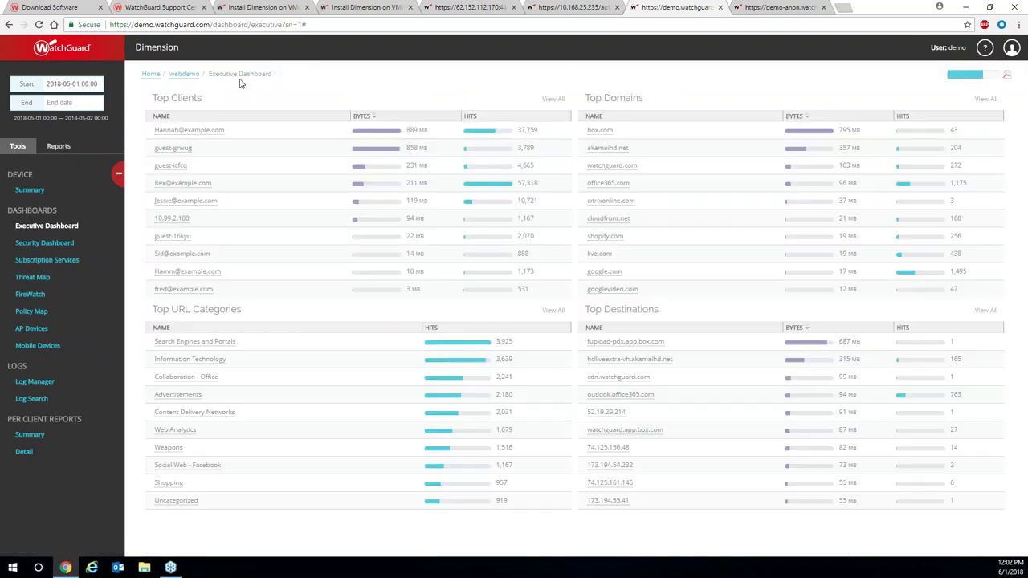
pyautogui.scroll(-2, 264, 134)
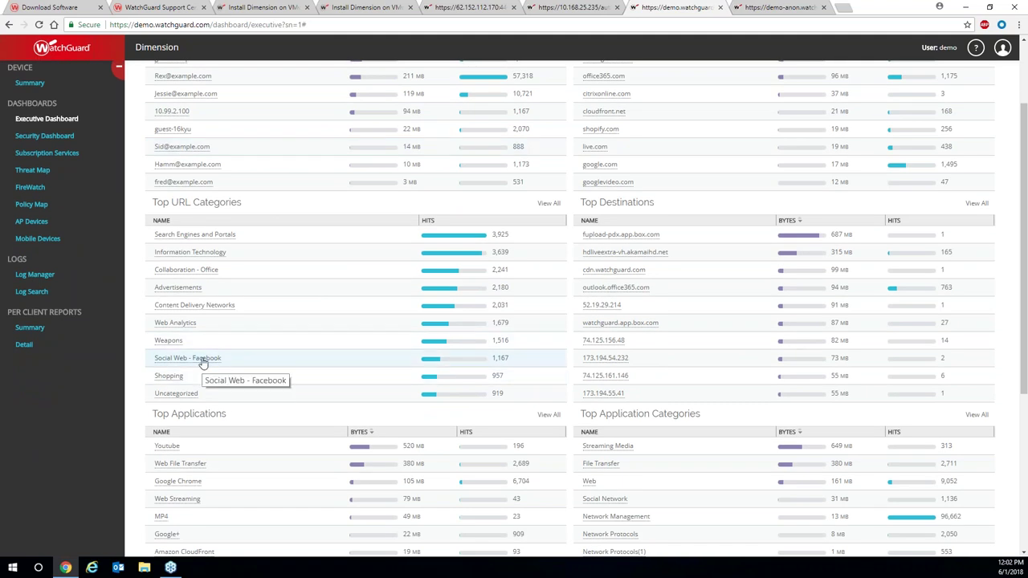
pyautogui.click(203, 363)
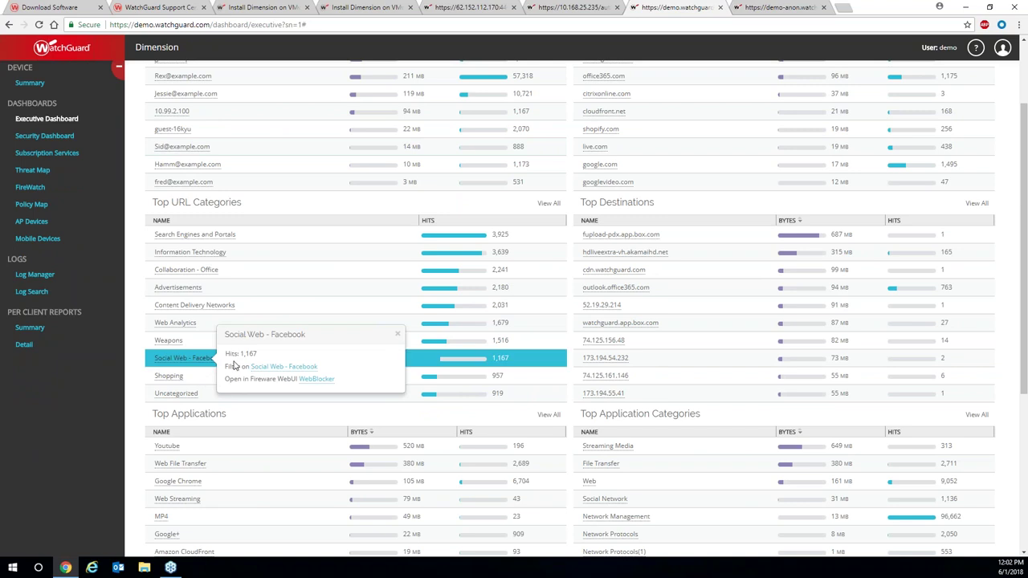
pyautogui.click(271, 368)
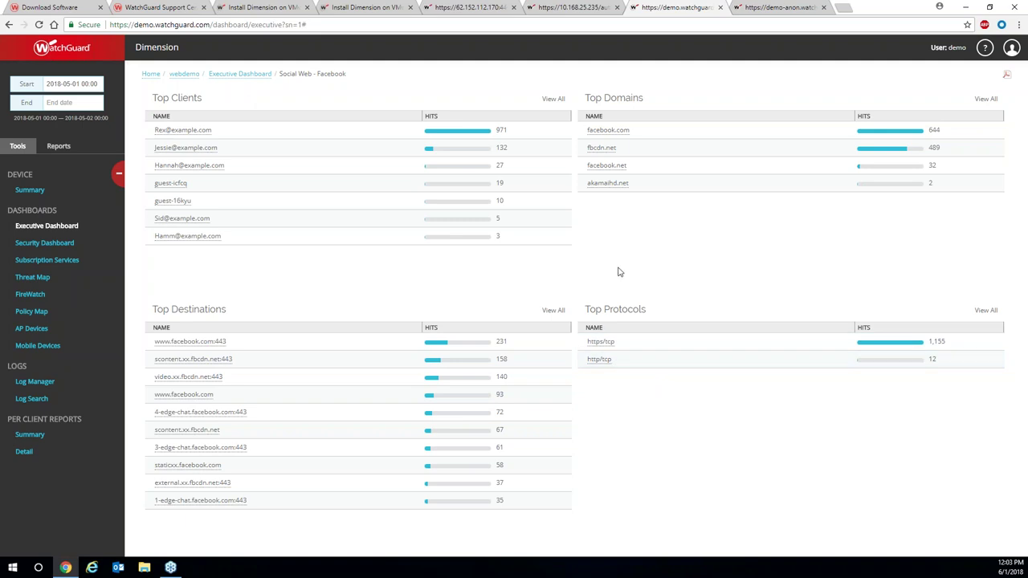
pyautogui.click(72, 230)
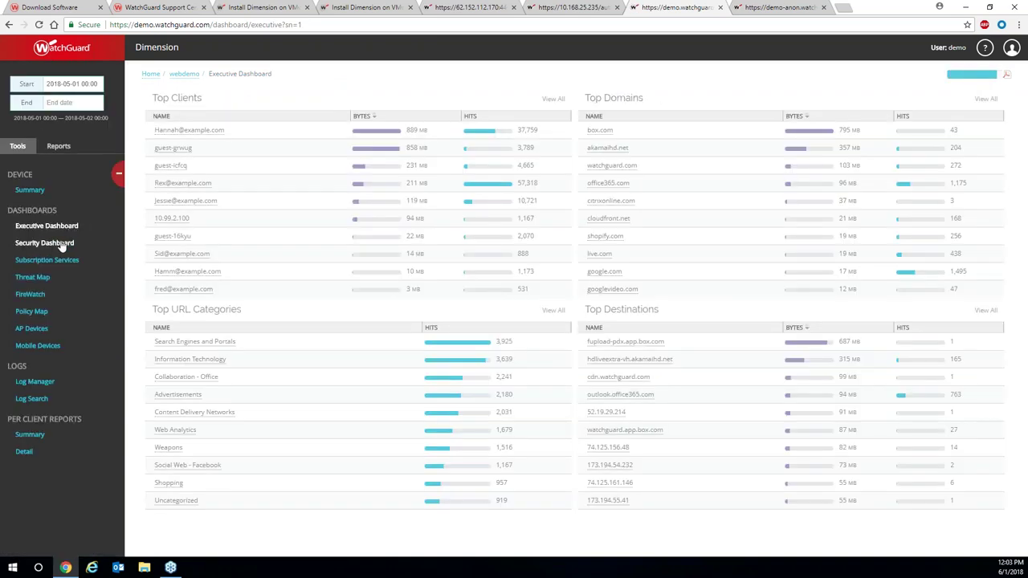
# Open the Security Dashboard and filter on the top blocked advanced malware entry.
pyautogui.click(53, 246)
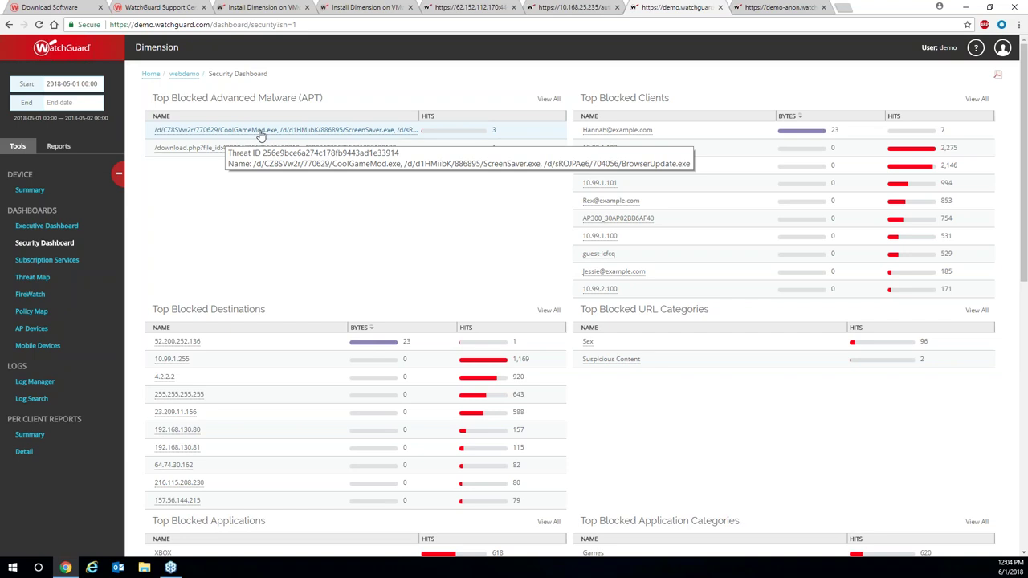
pyautogui.click(305, 134)
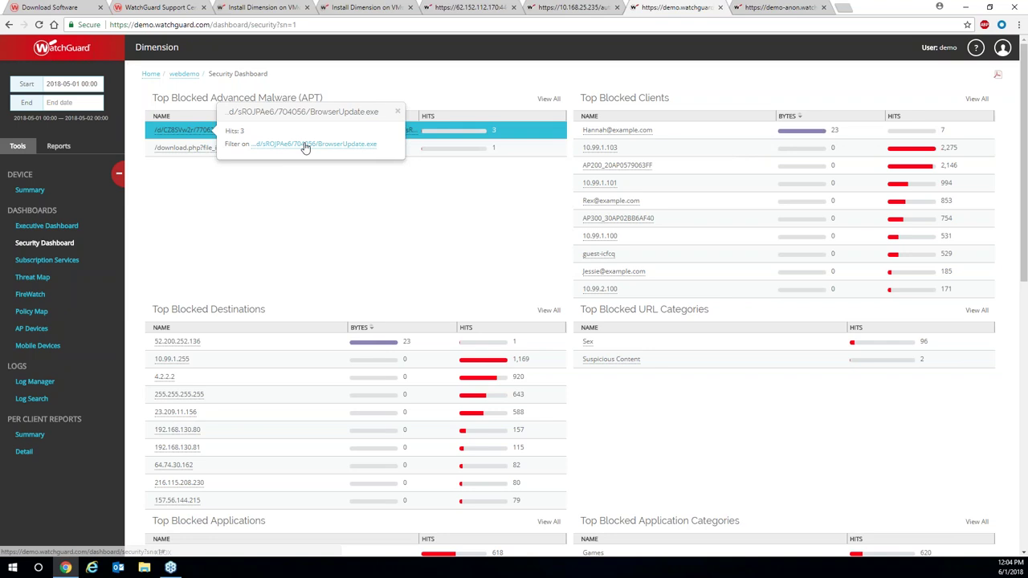
pyautogui.click(305, 144)
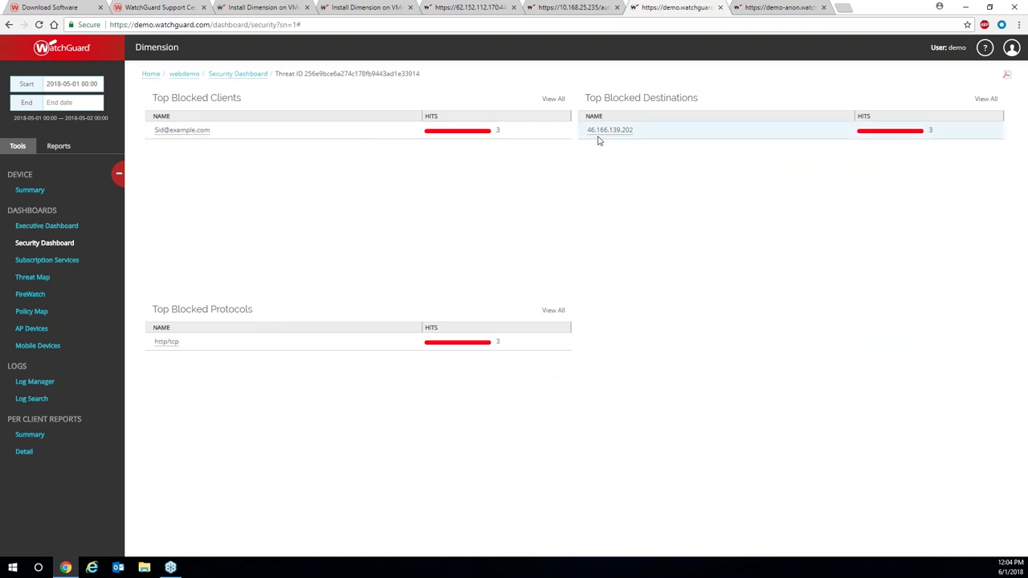
# Return to the full Security Dashboard and filter on the blocked Sex URL category.
pyautogui.click(252, 77)
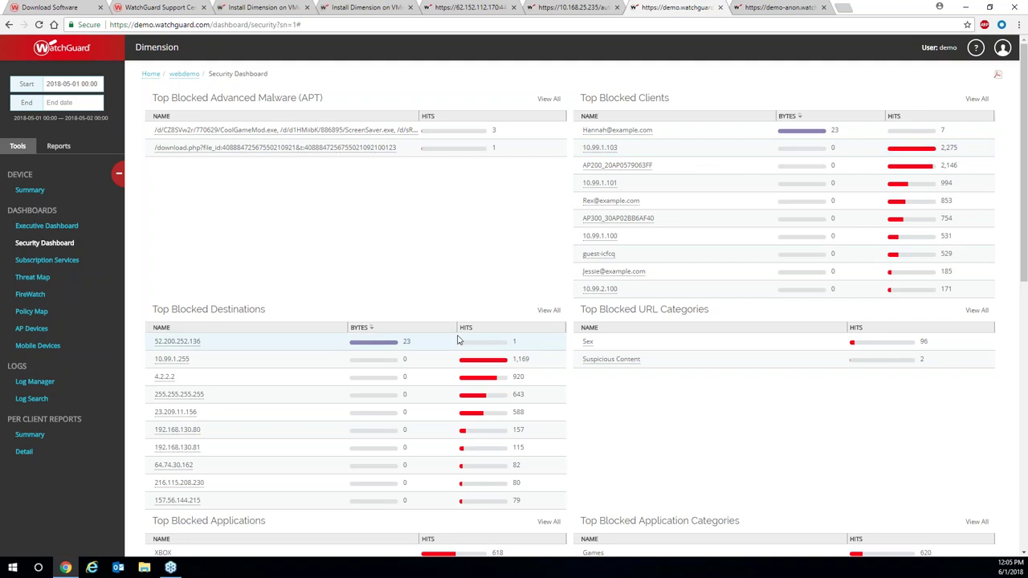
pyautogui.scroll(-1, 460, 339)
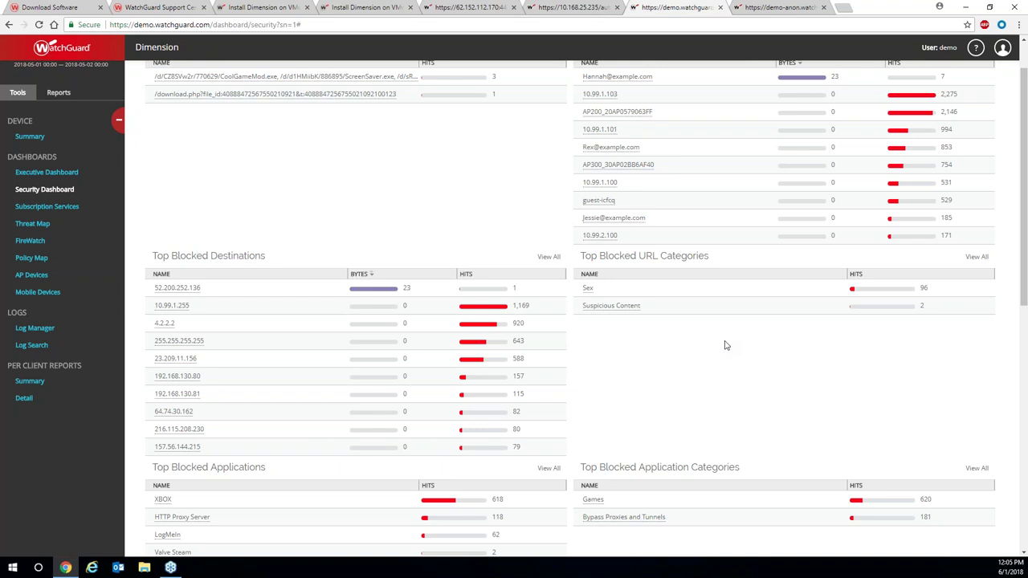
pyautogui.click(591, 293)
pyautogui.click(640, 297)
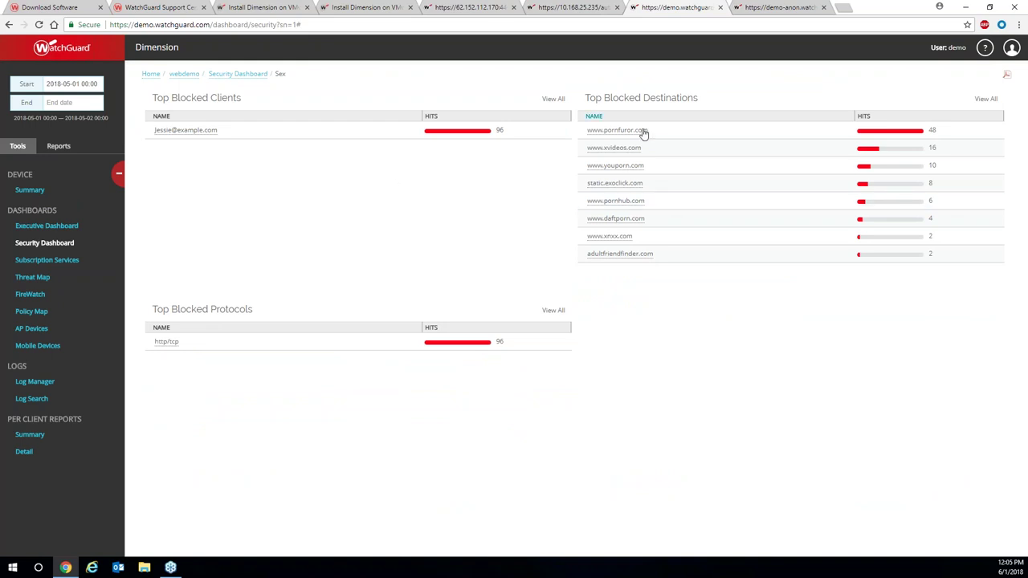
# Clear the Sex filter, scroll to Top Blocked Attacks, and open WEB Cross-site Scripting -9 details.
pyautogui.click(246, 78)
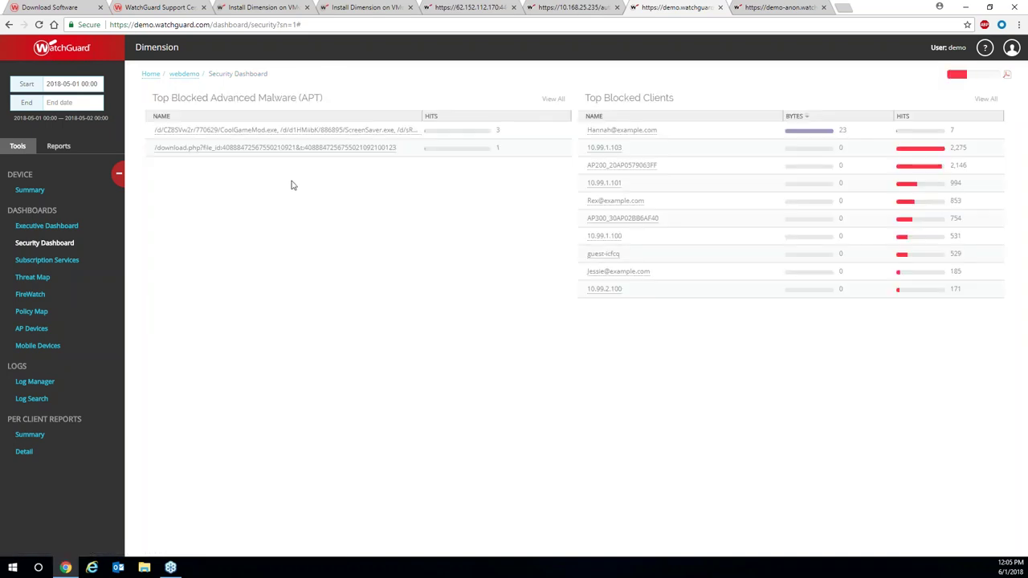
pyautogui.scroll(-1, 293, 186)
pyautogui.scroll(-3, 293, 185)
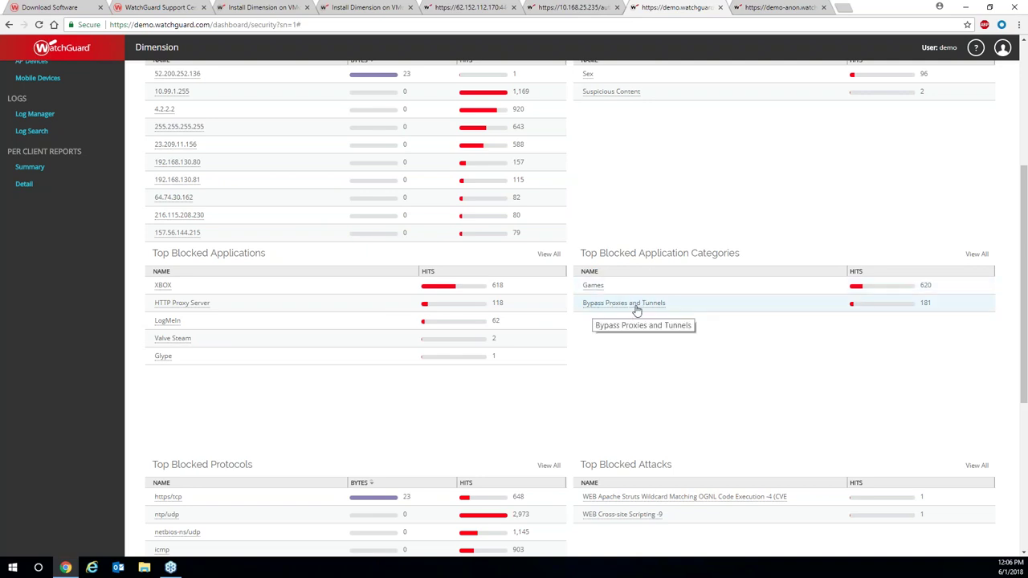
pyautogui.scroll(-2, 585, 372)
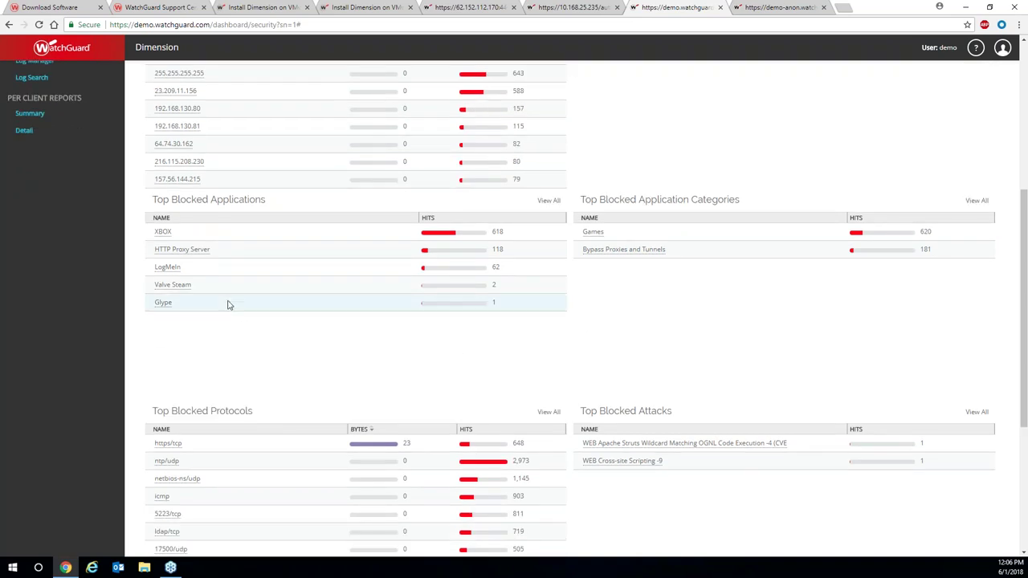
pyautogui.scroll(-2, 346, 337)
pyautogui.scroll(-3, 346, 337)
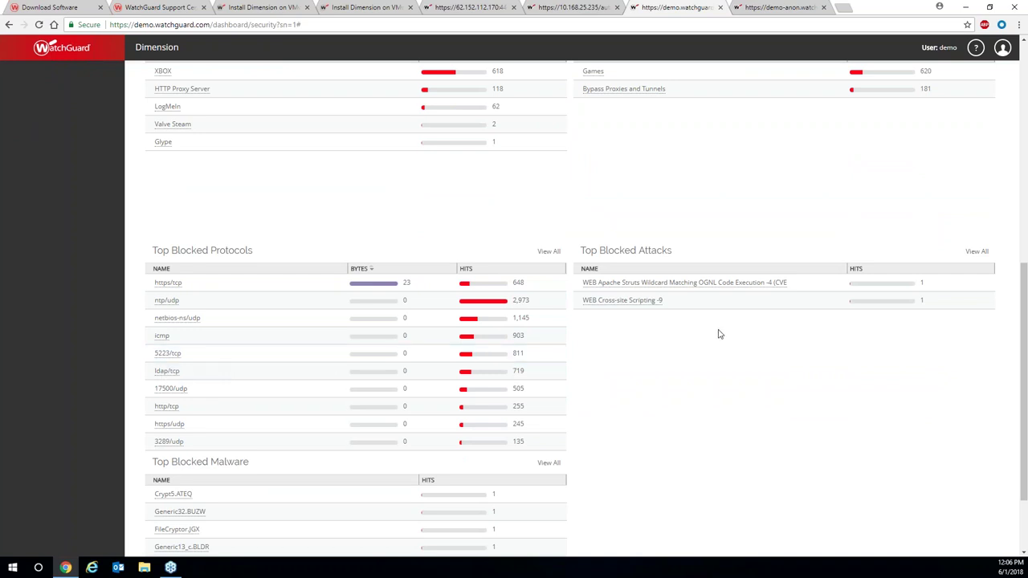
pyautogui.scroll(-1, 718, 332)
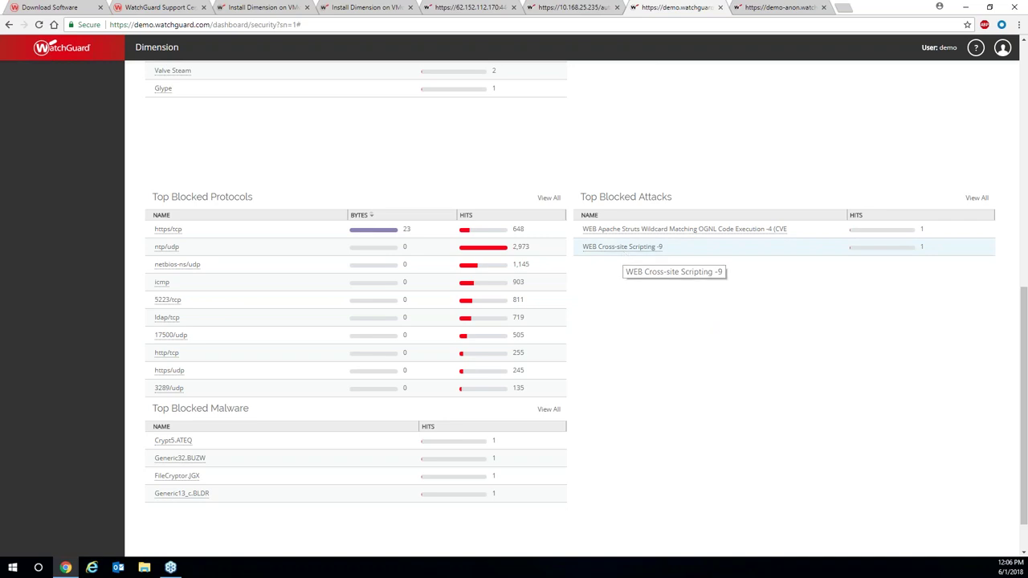
pyautogui.click(626, 252)
# Filter on WEB Cross-site Scripting -9, then return to the unfiltered Security Dashboard.
pyautogui.click(689, 261)
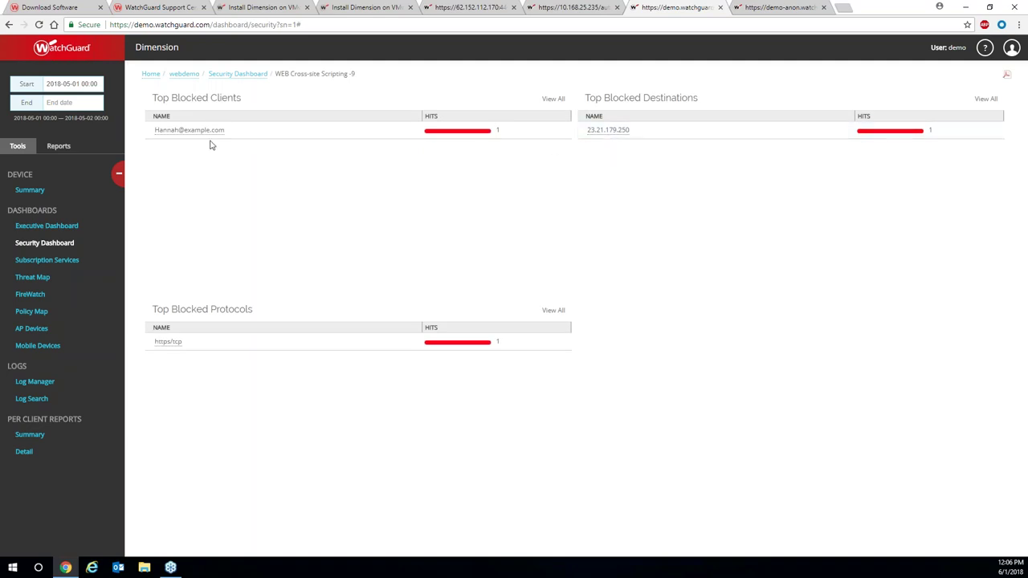
pyautogui.click(238, 75)
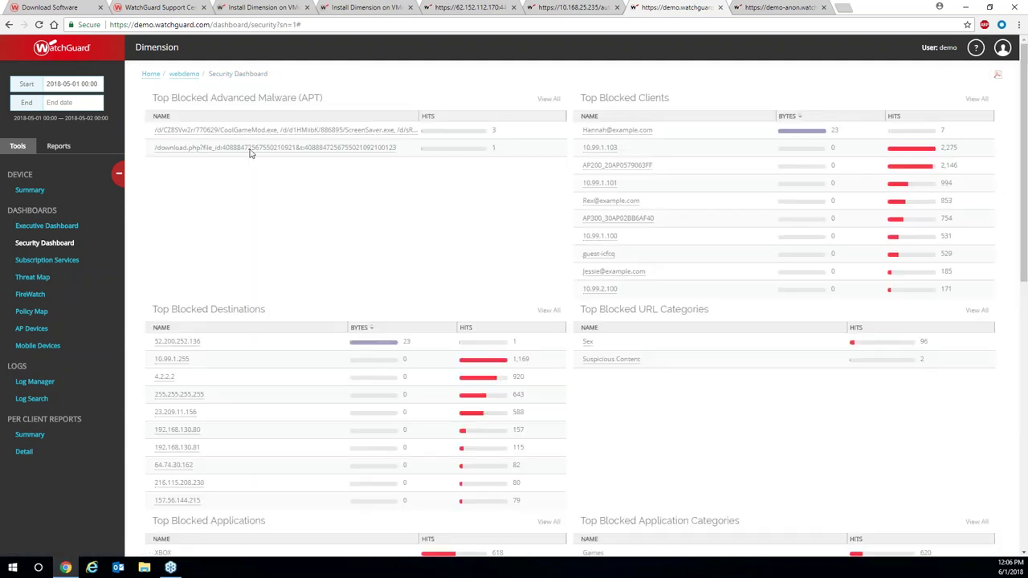
pyautogui.scroll(-2, 252, 174)
pyautogui.scroll(-1, 253, 177)
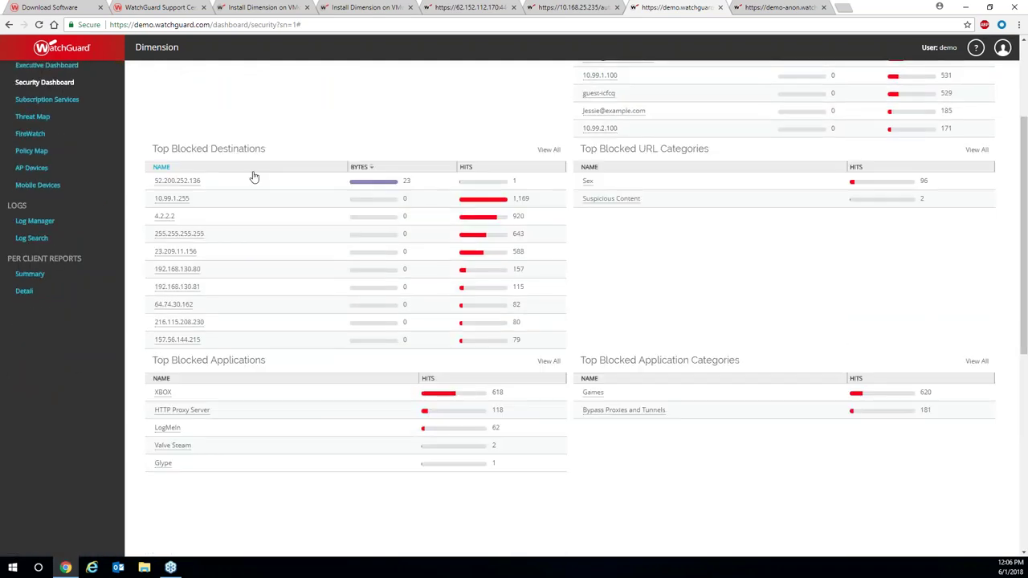
pyautogui.scroll(-1, 254, 177)
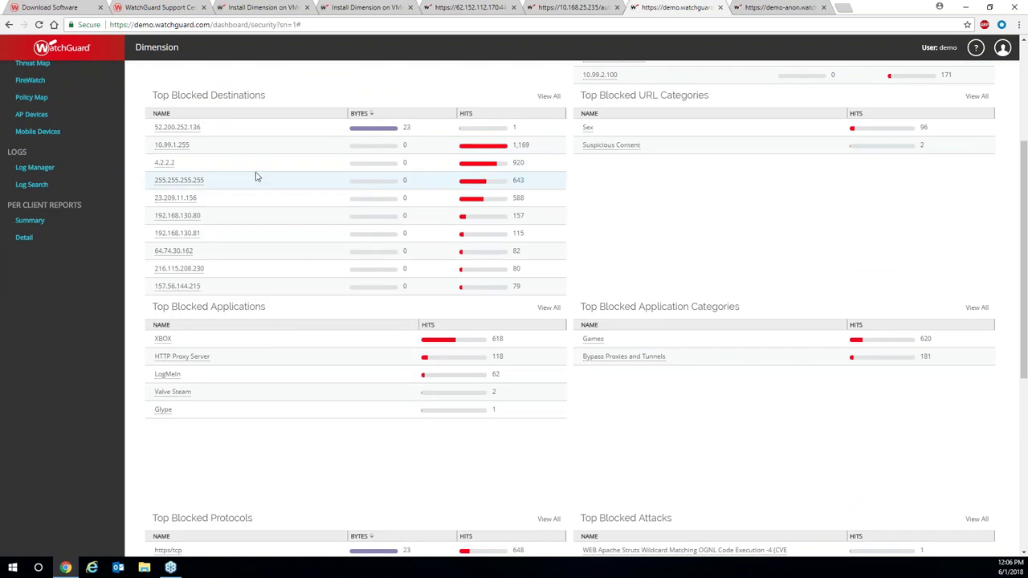
pyautogui.scroll(-5, 255, 176)
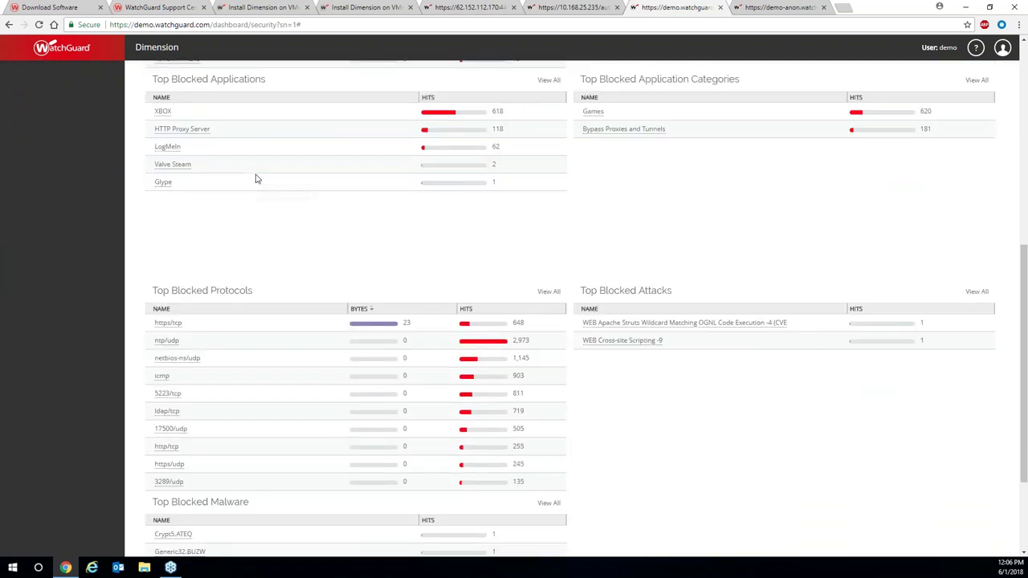
pyautogui.scroll(-1, 326, 265)
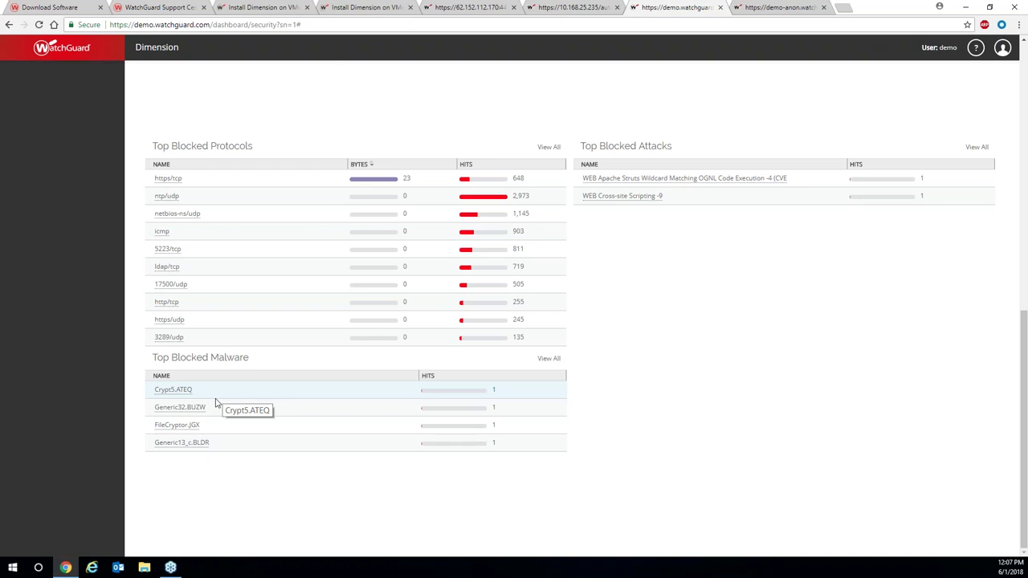
pyautogui.scroll(10, 772, 461)
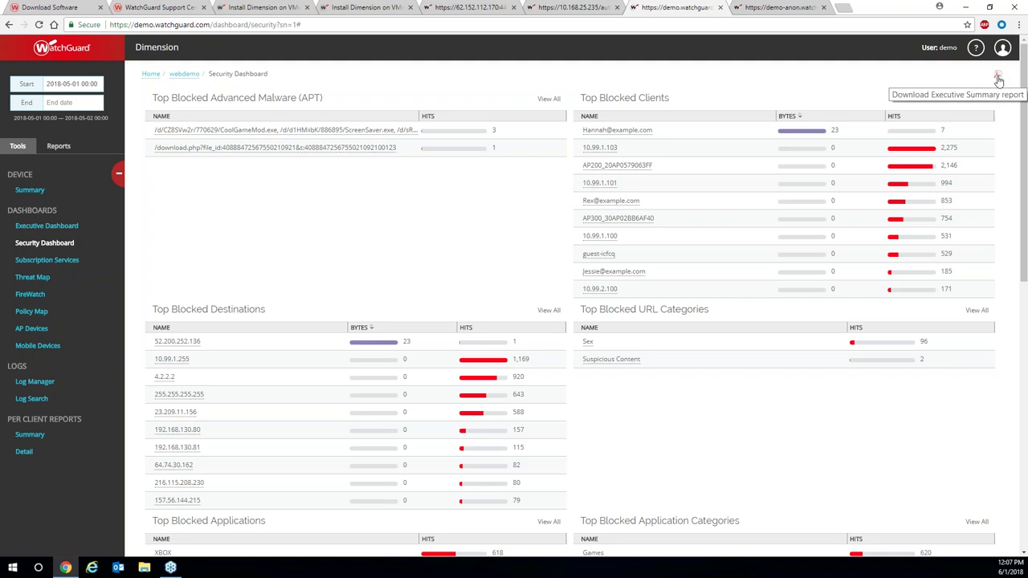
# Switch to the Executive Dashboard and export its Executive Summary report as a PDF file.
pyautogui.click(76, 223)
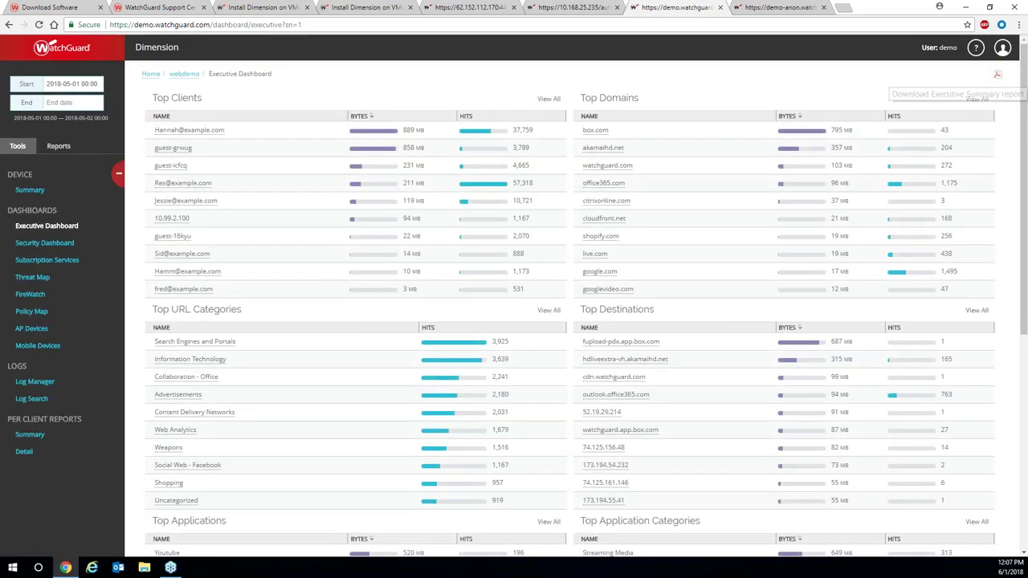
pyautogui.click(998, 76)
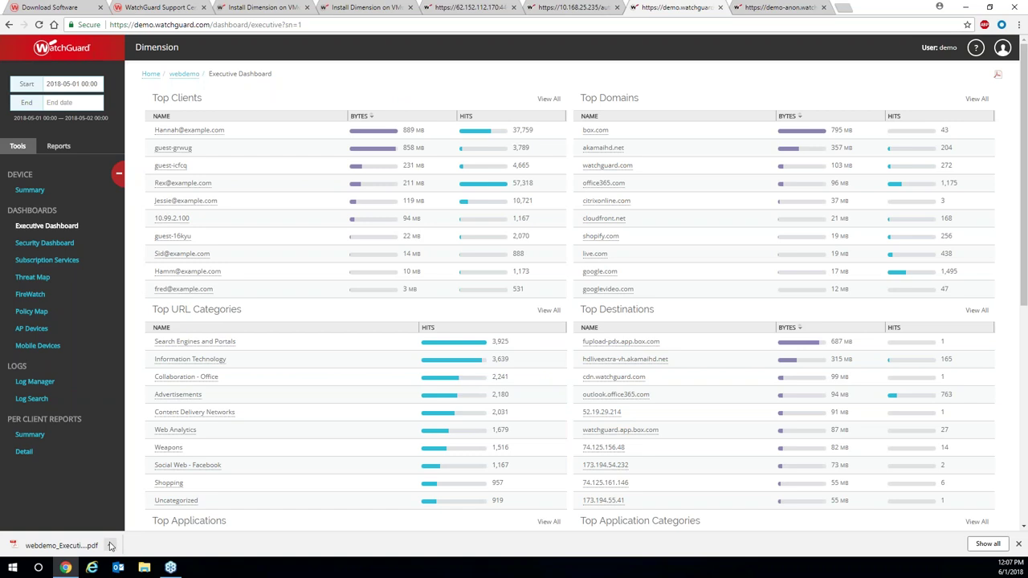
# View the downloaded Executive Summary PDF page by page, then close it to return to the dashboard.
pyautogui.click(88, 546)
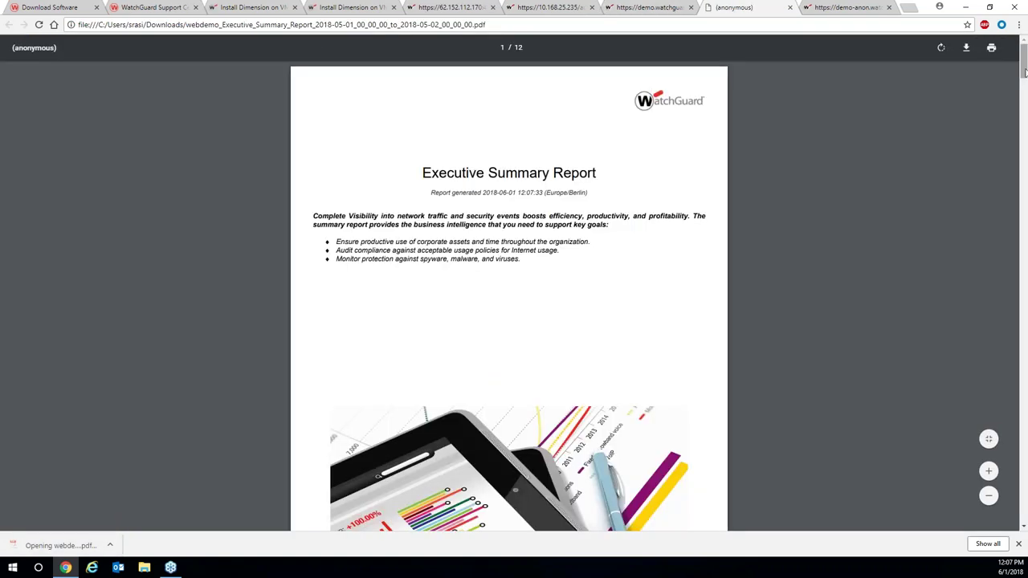
pyautogui.moveTo(1024, 72); pyautogui.dragTo(1023, 284)
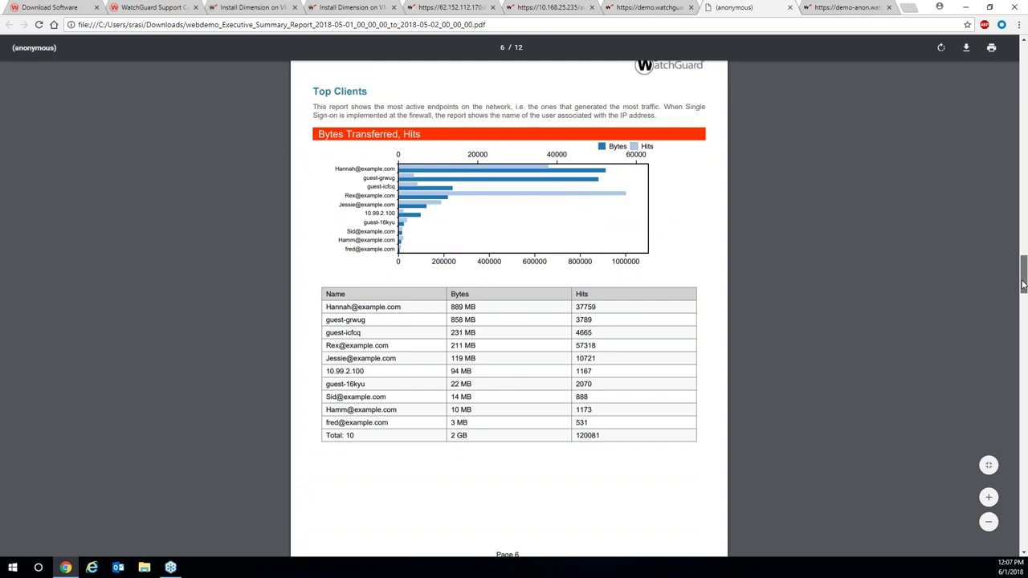
pyautogui.moveTo(1024, 284); pyautogui.dragTo(1025, 510)
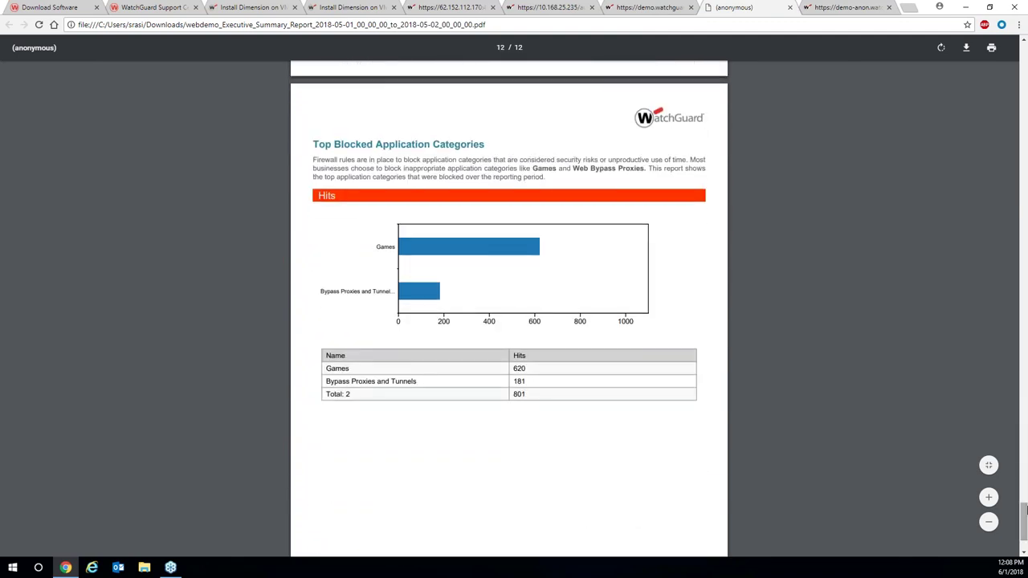
pyautogui.click(789, 8)
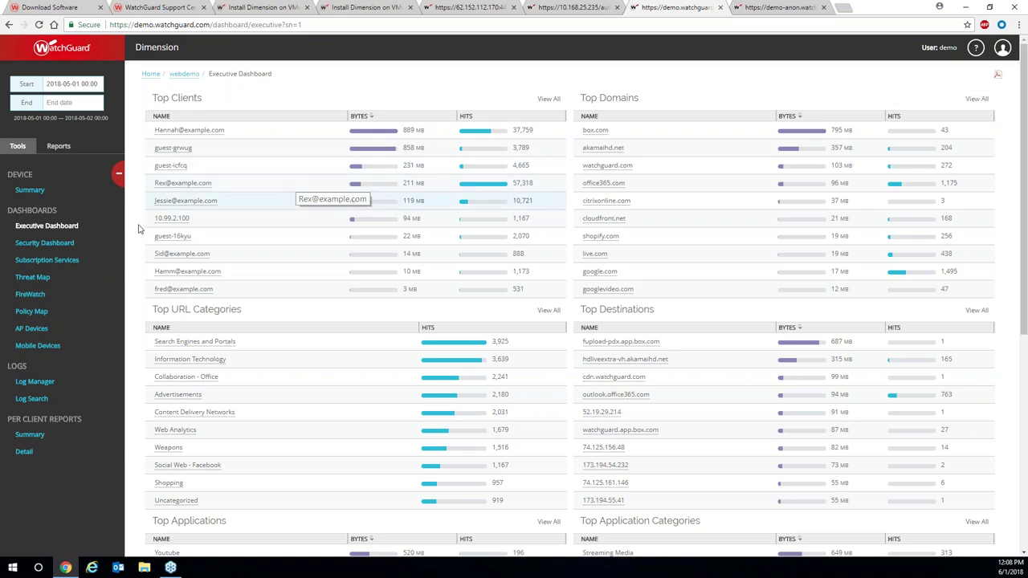
# Switch to the Subscription Services dashboard with its blocked website, virus, intrusion and malware charts.
pyautogui.click(68, 265)
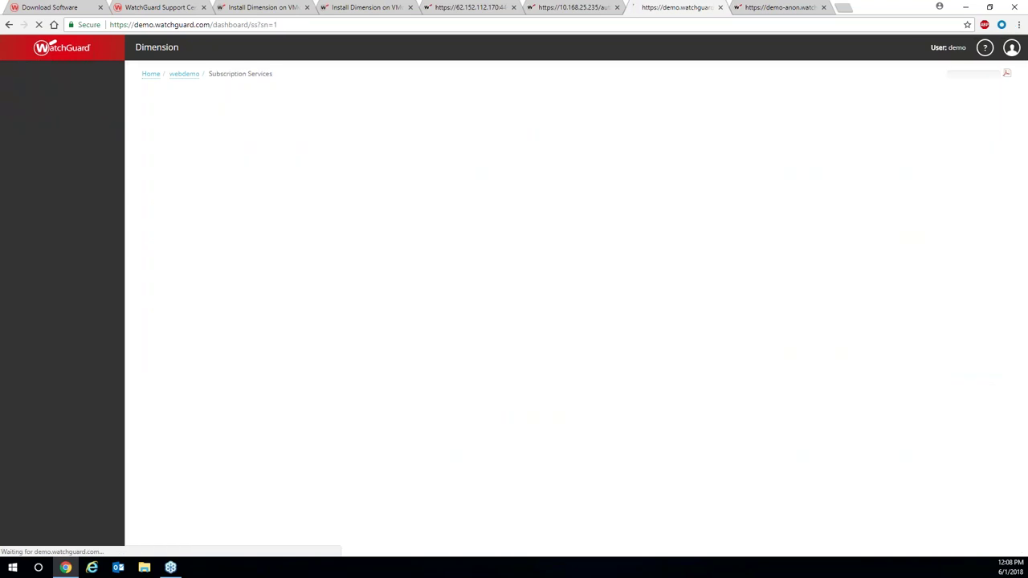
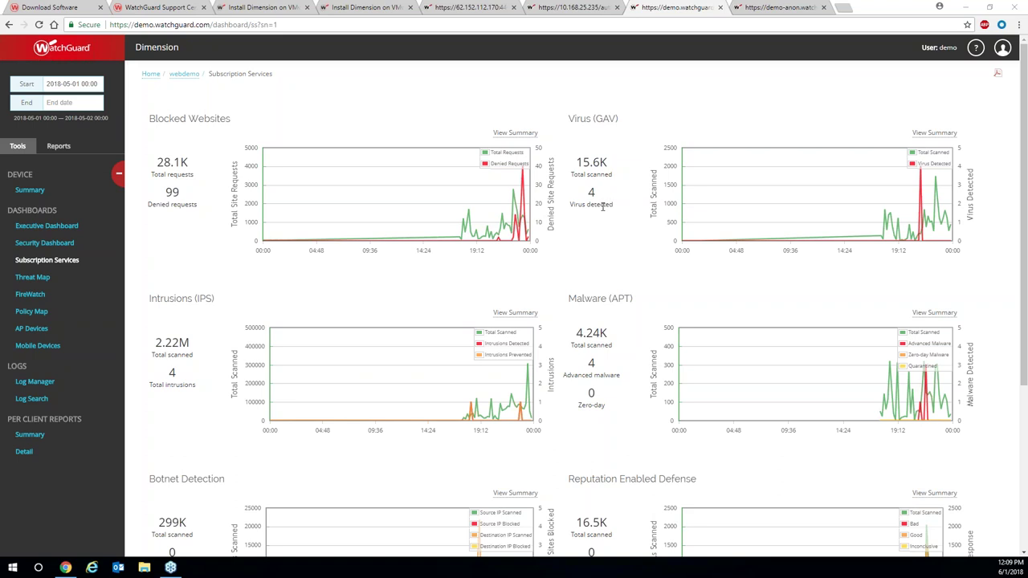
# Zoom the Blocked Websites chart to 17:00–00:00, then narrow it further to 21:00–00:00.
pyautogui.scroll(-2, 602, 206)
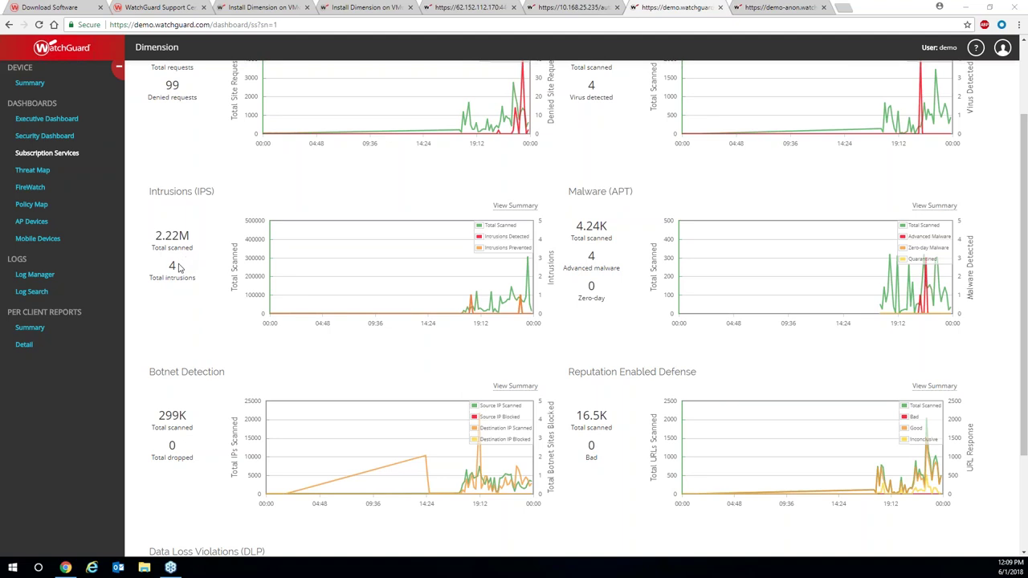
pyautogui.scroll(-2, 183, 273)
pyautogui.scroll(-1, 187, 291)
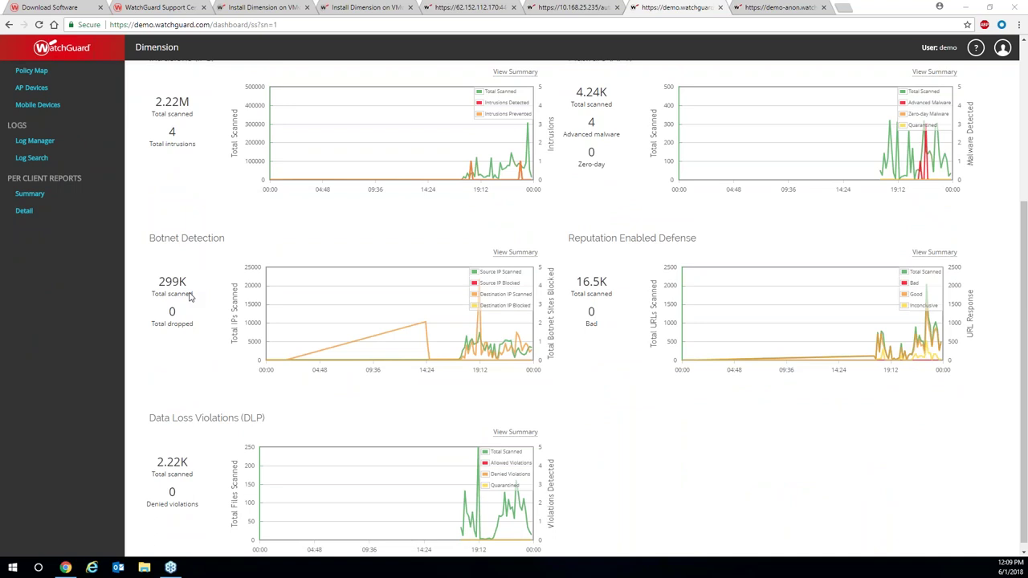
pyautogui.scroll(4, 189, 297)
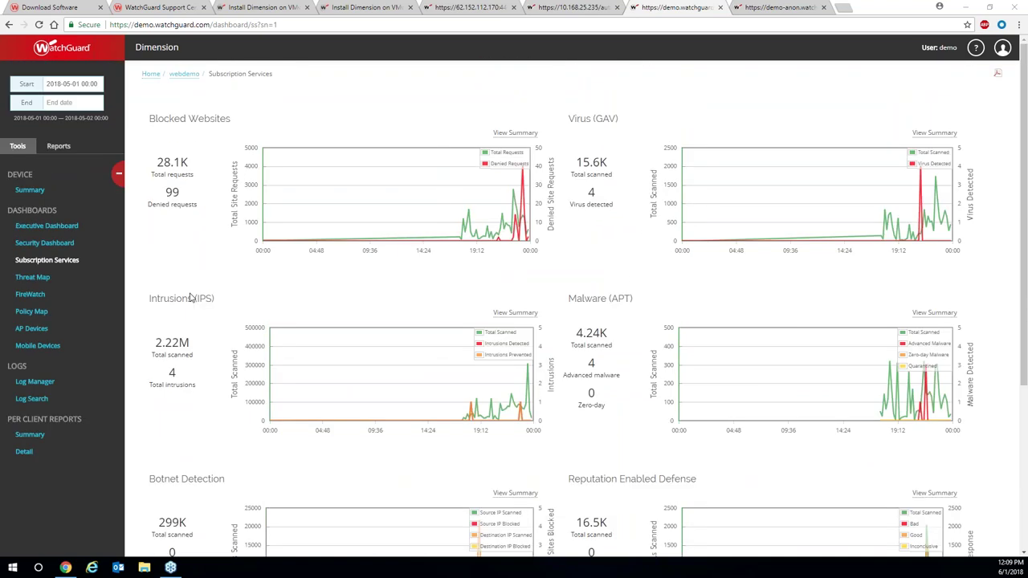
pyautogui.moveTo(452, 222); pyautogui.dragTo(528, 223)
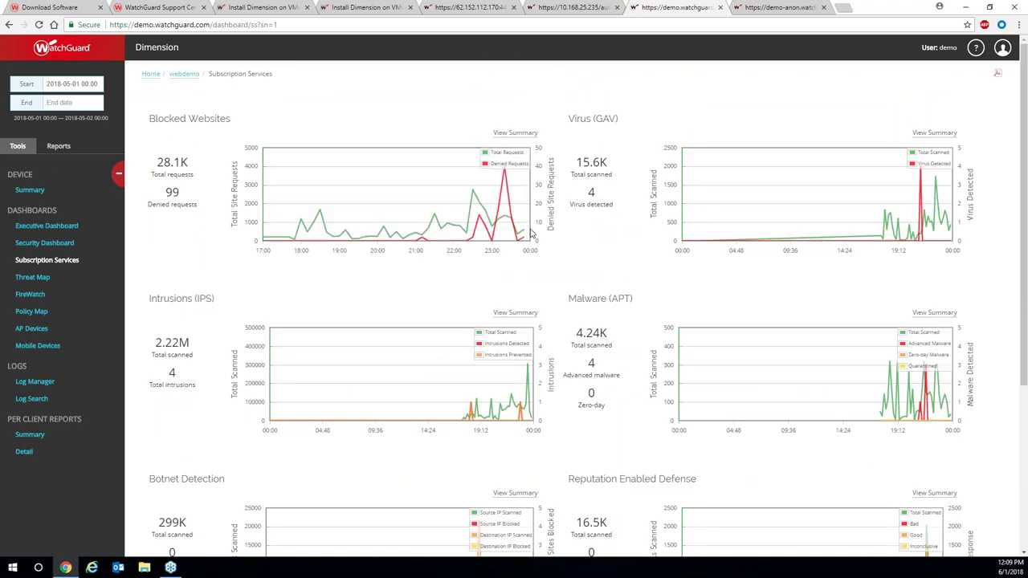
pyautogui.moveTo(431, 222); pyautogui.dragTo(526, 241)
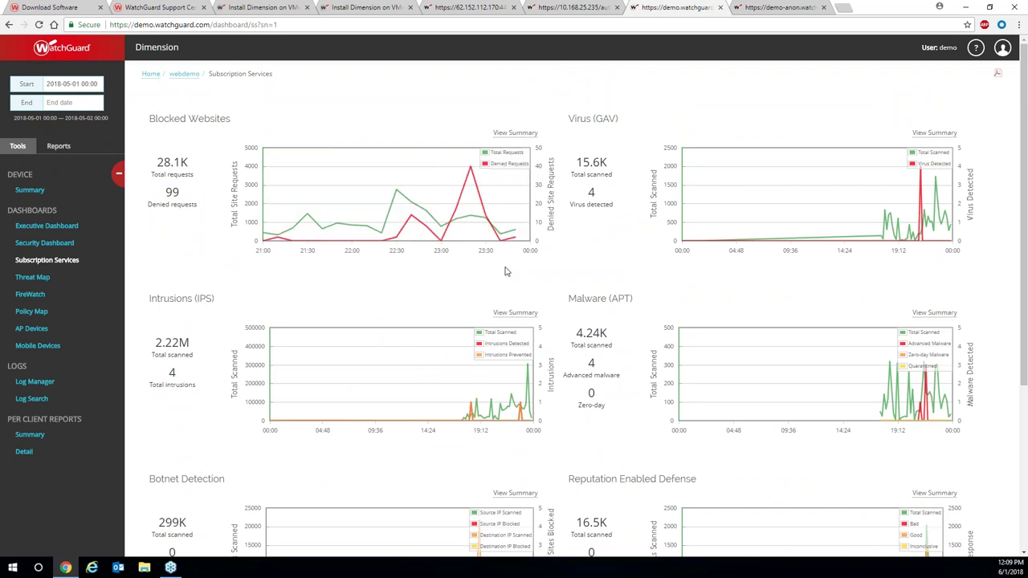
pyautogui.scroll(-1, 506, 274)
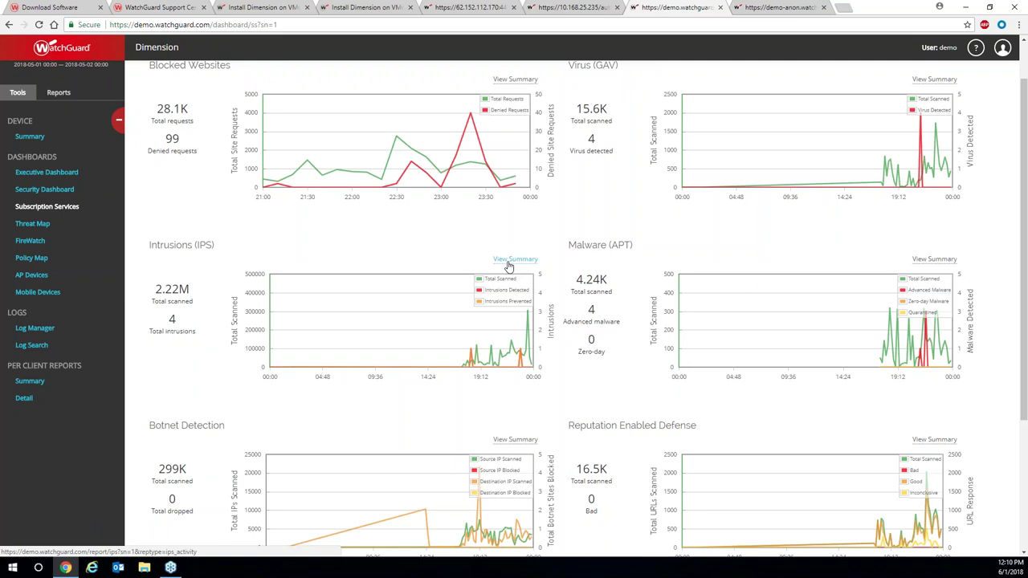
# Open the Threat Map and switch it from Denied Packets (Blocked) to Web Traffic.
pyautogui.click(41, 231)
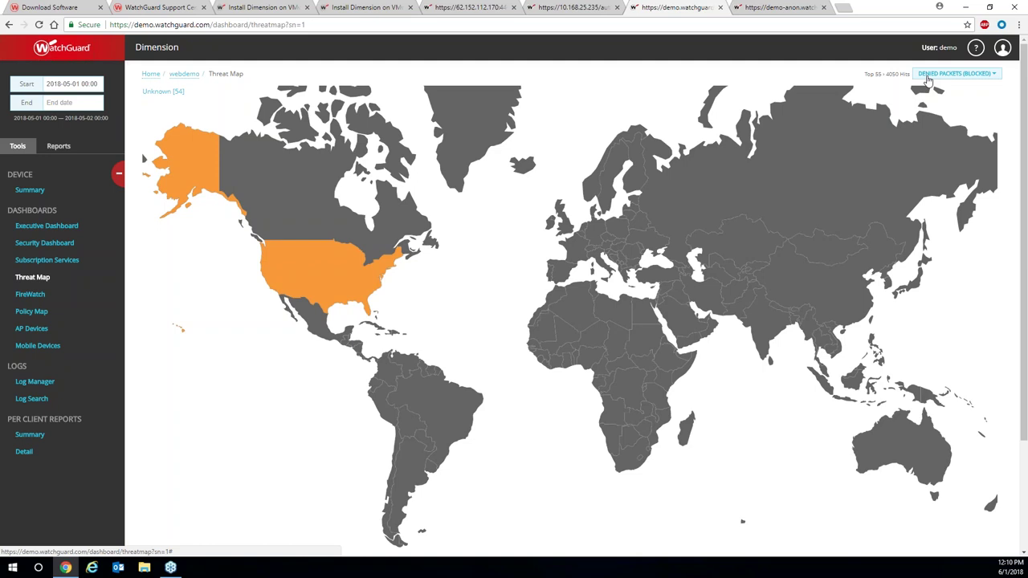
pyautogui.click(993, 76)
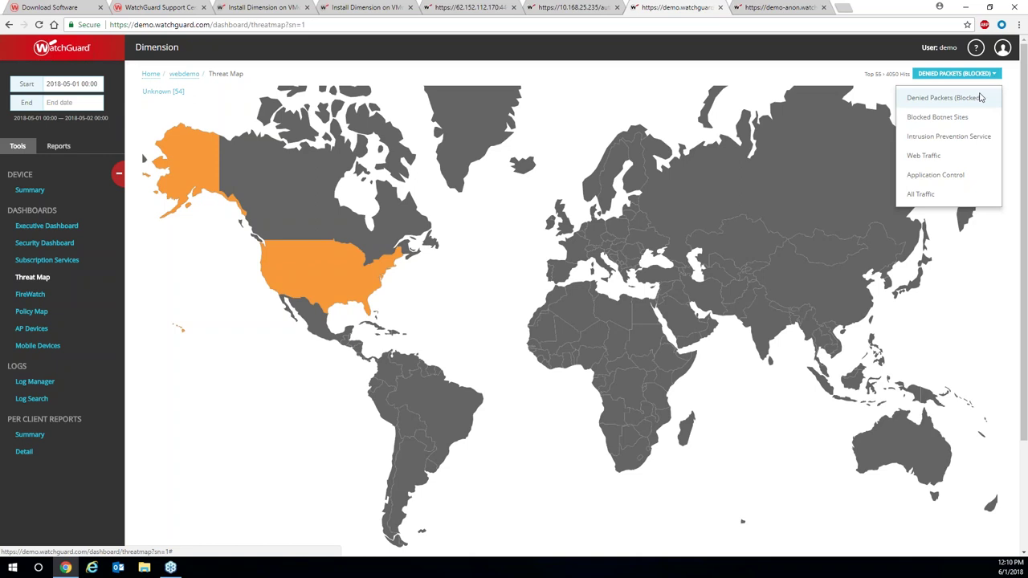
pyautogui.click(946, 161)
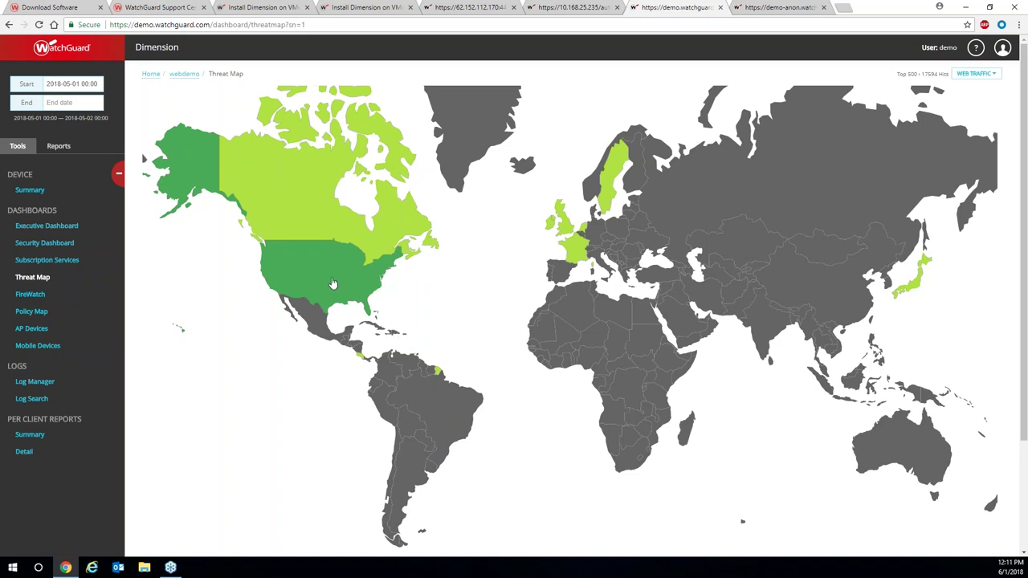
pyautogui.click(333, 284)
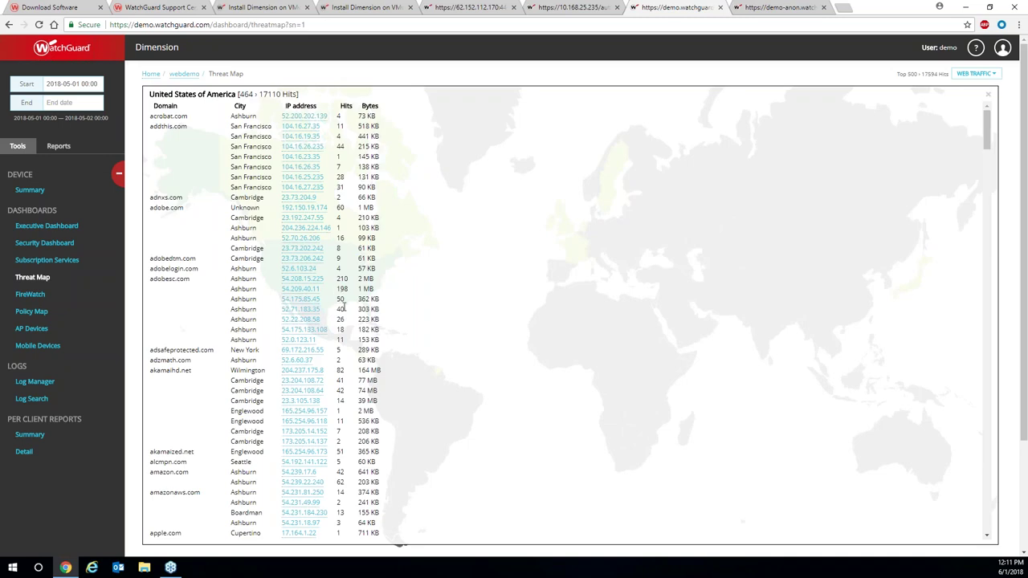
pyautogui.moveTo(990, 132); pyautogui.dragTo(953, 126)
pyautogui.click(301, 127)
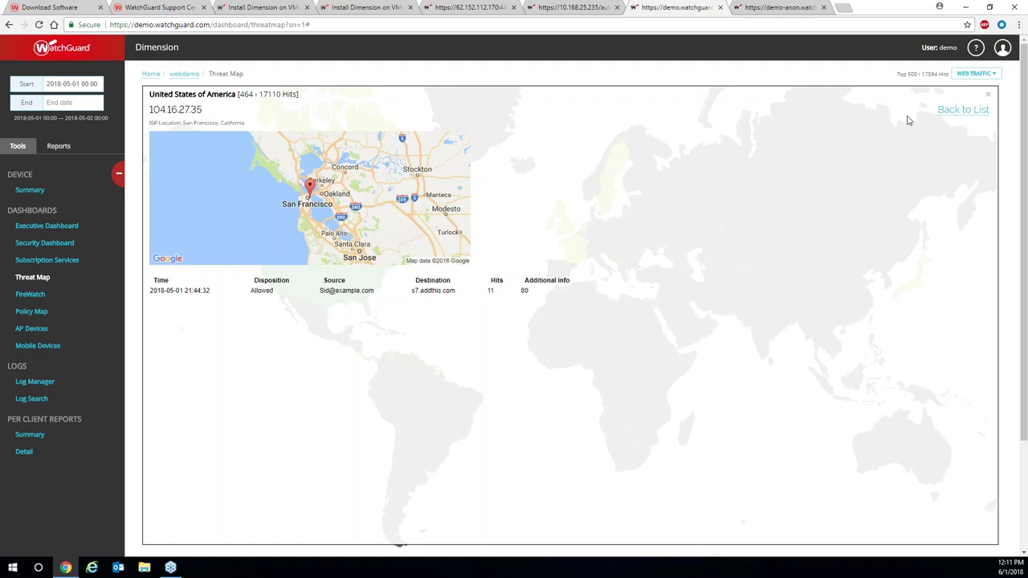
pyautogui.click(963, 110)
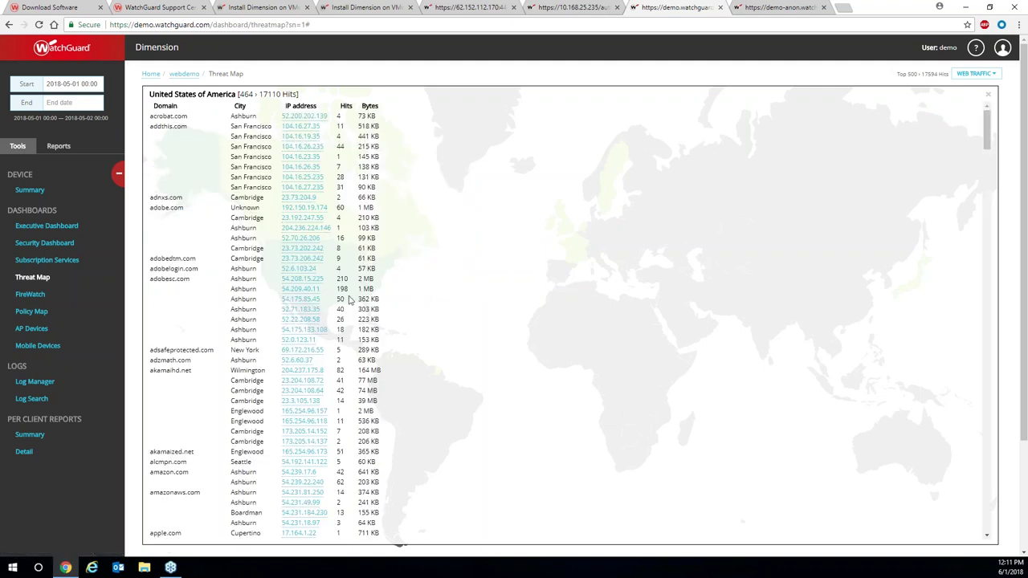
pyautogui.scroll(-1, 302, 275)
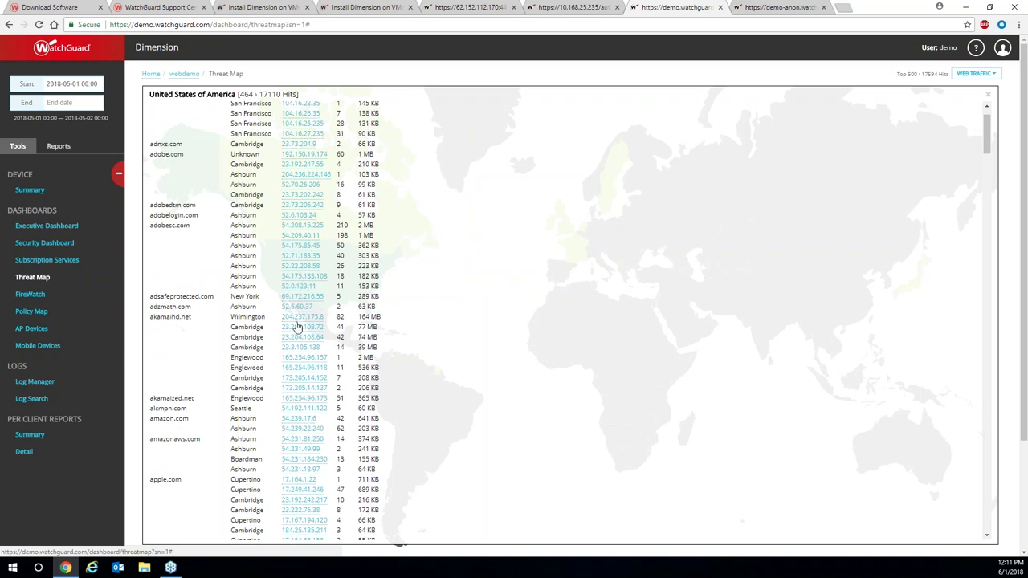
pyautogui.click(295, 305)
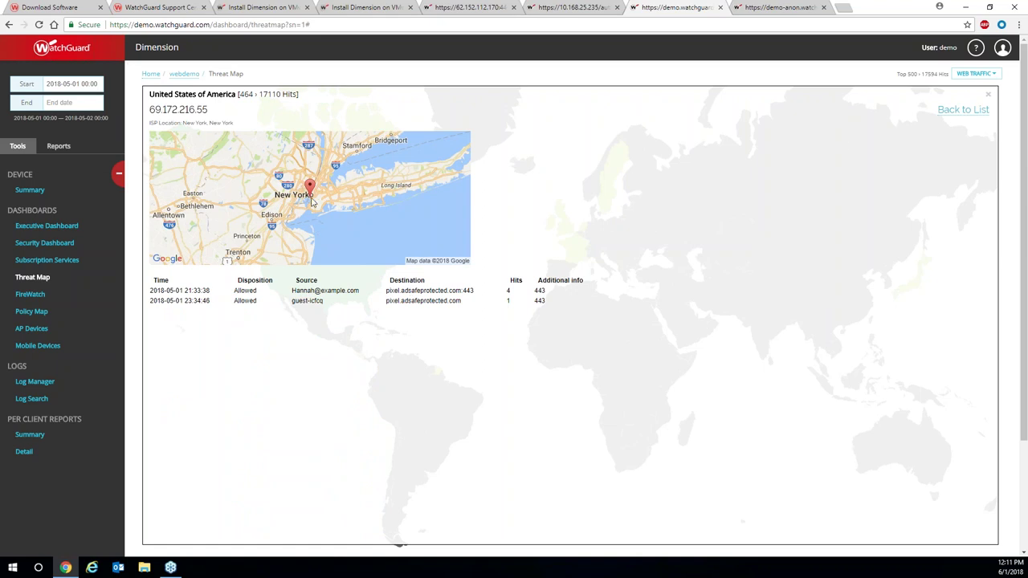
pyautogui.click(990, 96)
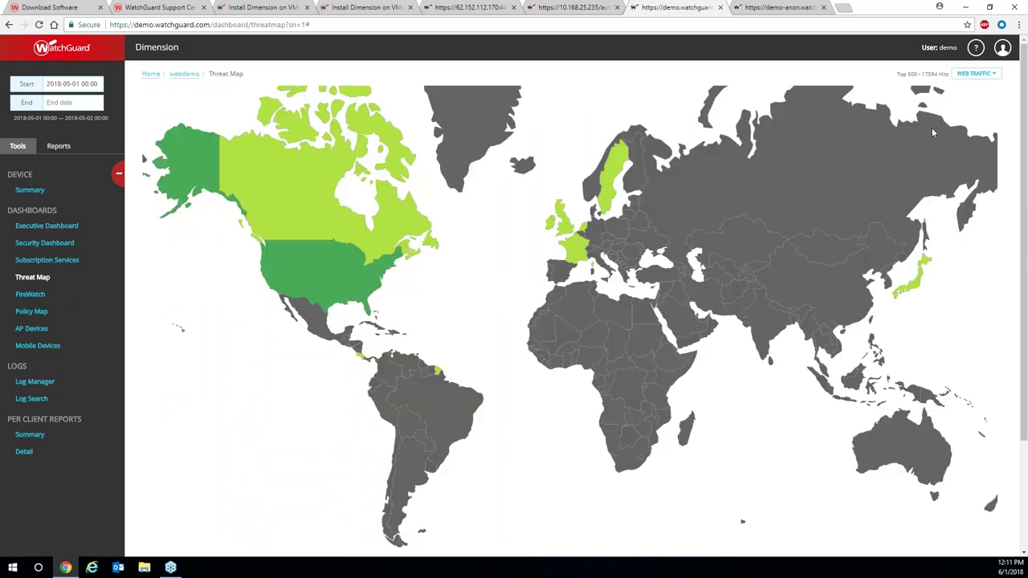
# Show Application Control, then All Traffic on the threat map, and open the Policy Map.
pyautogui.click(990, 74)
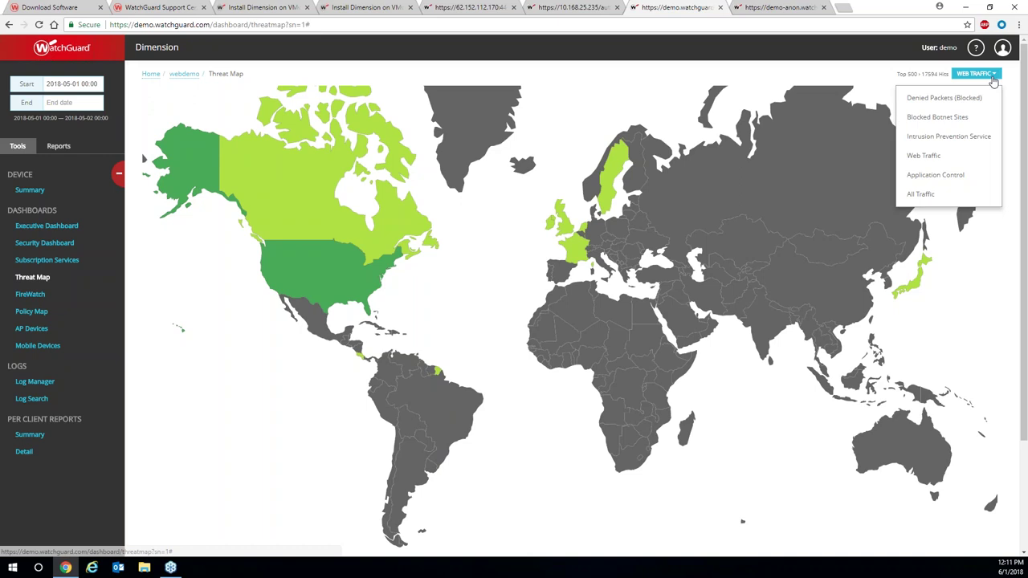
pyautogui.click(949, 174)
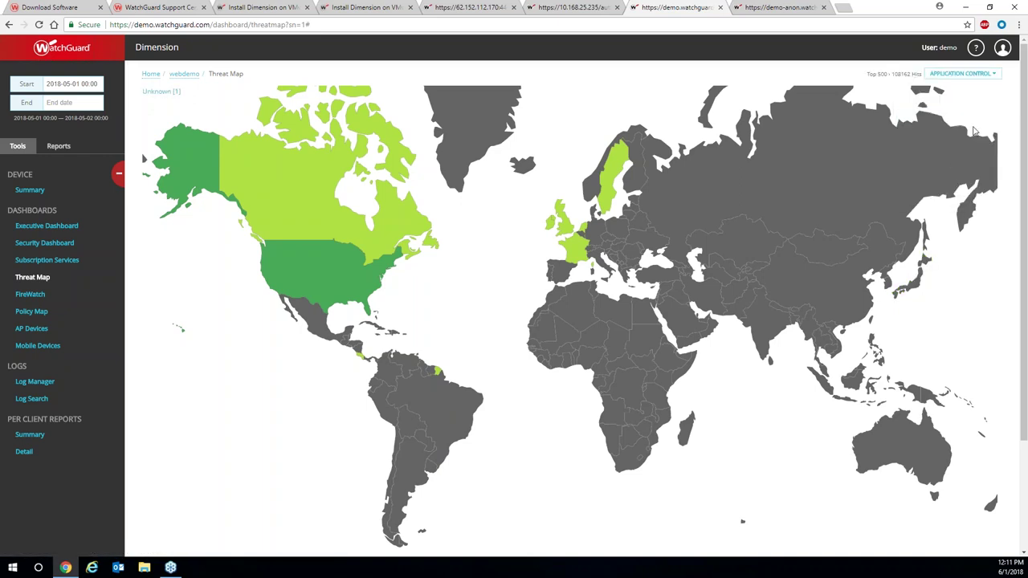
pyautogui.click(993, 74)
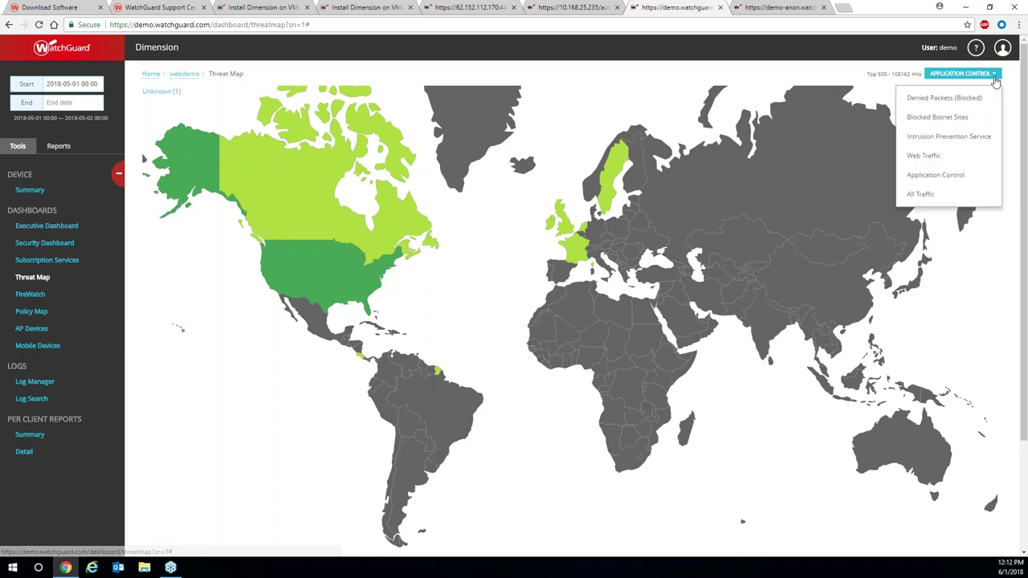
pyautogui.click(941, 196)
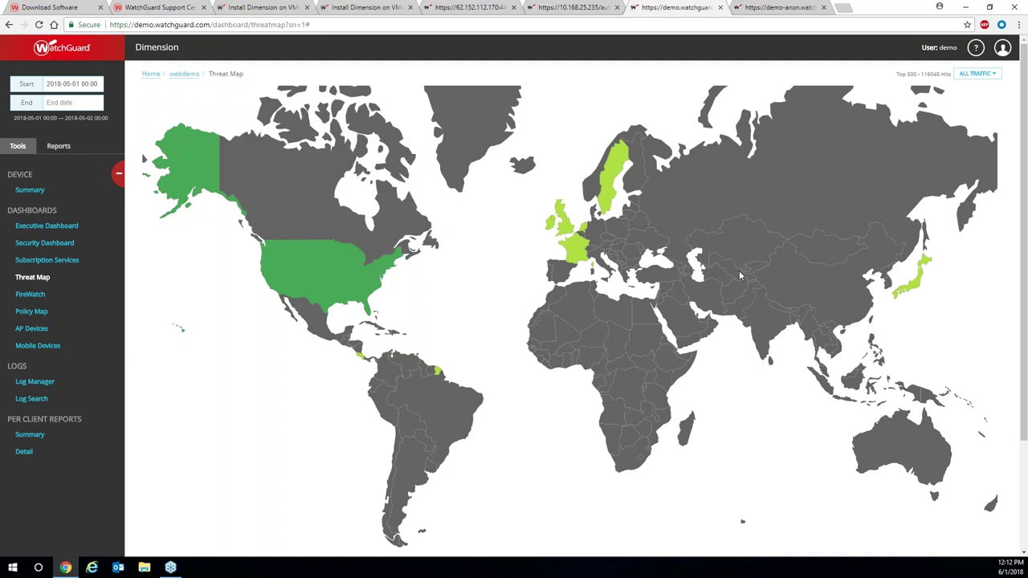
pyautogui.click(36, 315)
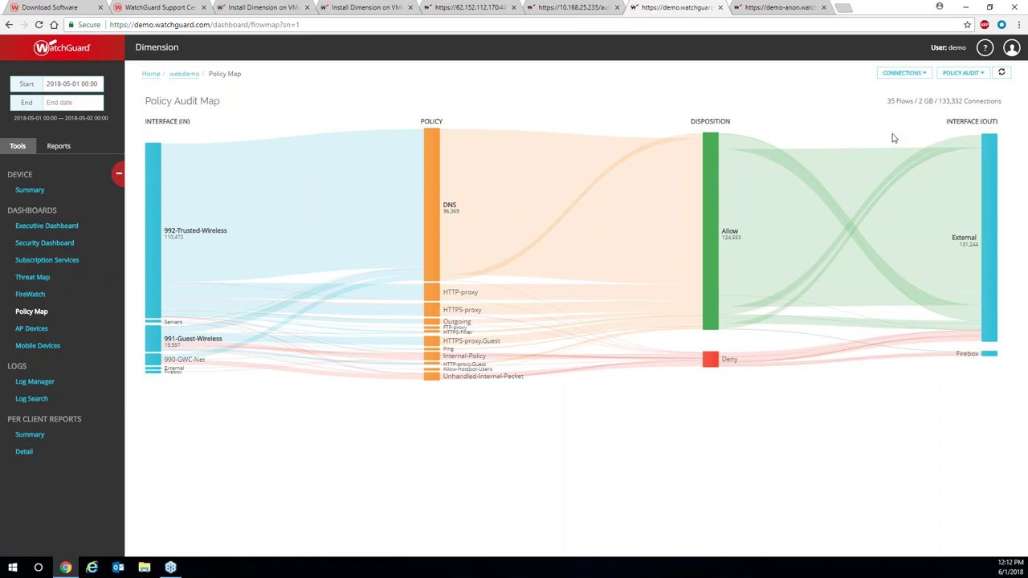
# Measure the Policy Audit Map flows in Bytes instead of Connections and list the audit types.
pyautogui.click(903, 72)
pyautogui.click(910, 98)
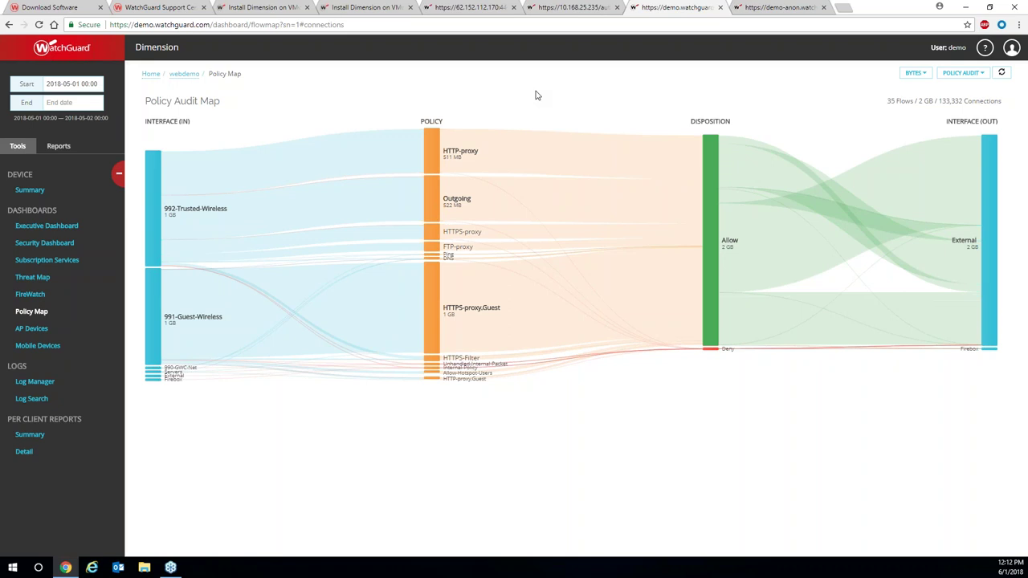
pyautogui.moveTo(481, 150)
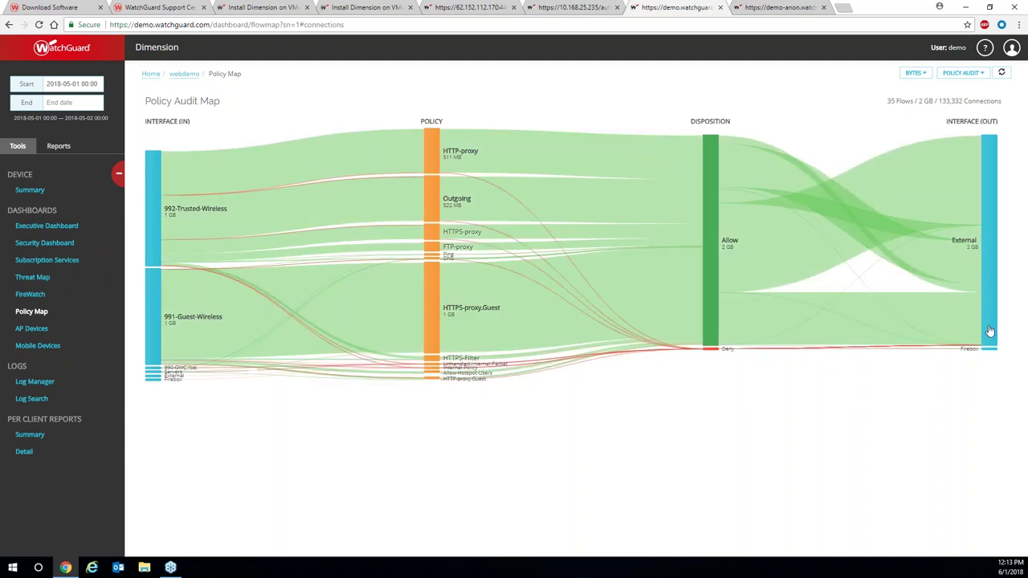
pyautogui.moveTo(989, 327)
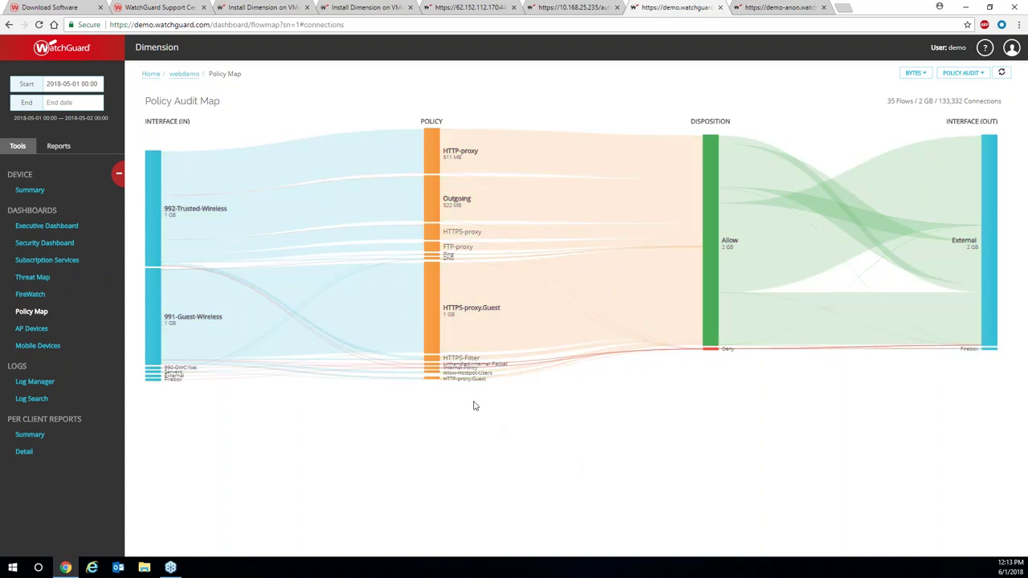
pyautogui.moveTo(710, 354)
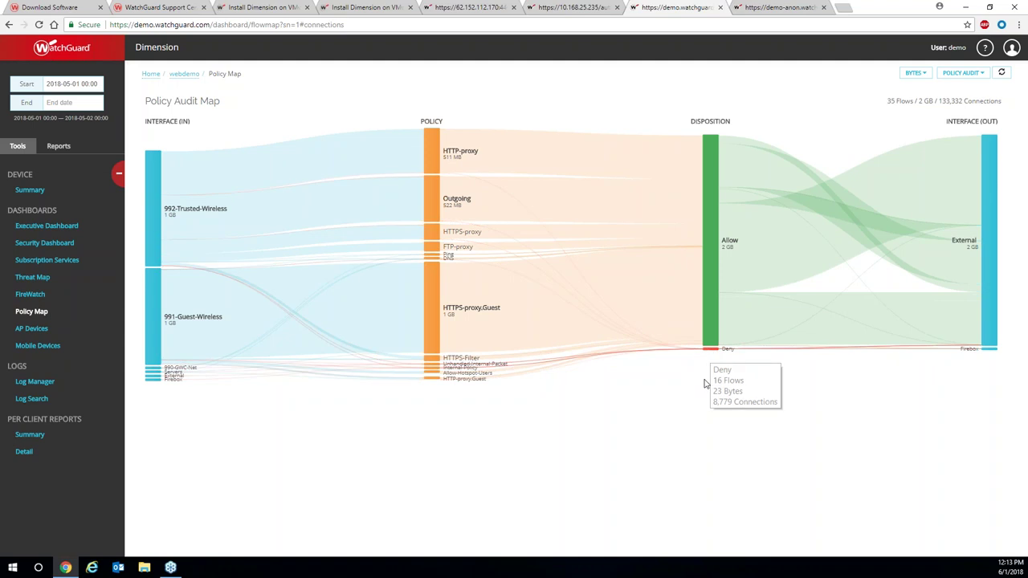
pyautogui.click(970, 77)
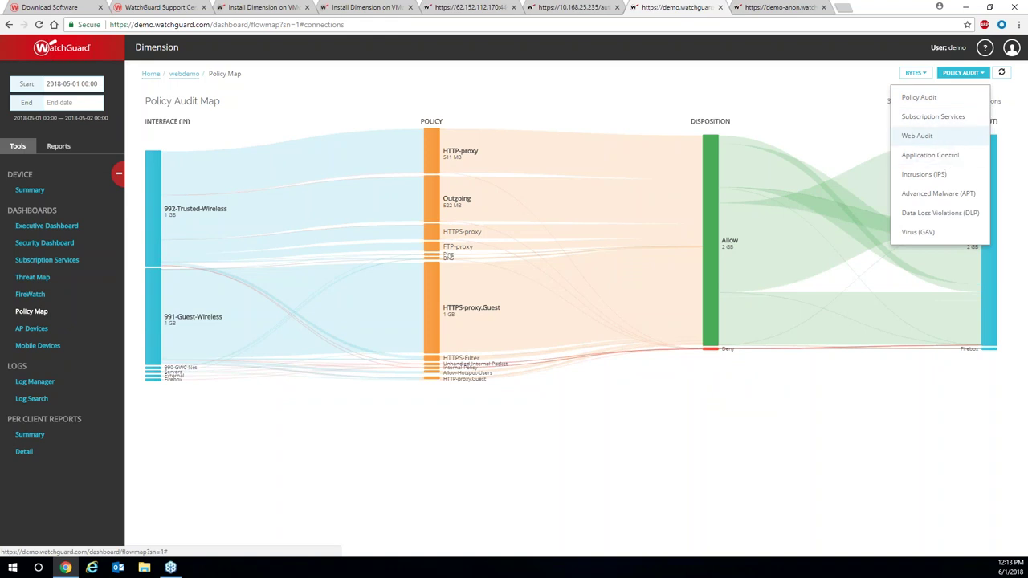
# Switch to the Web Audit Map, review its 143 flows, and list the audit map types.
pyautogui.click(948, 142)
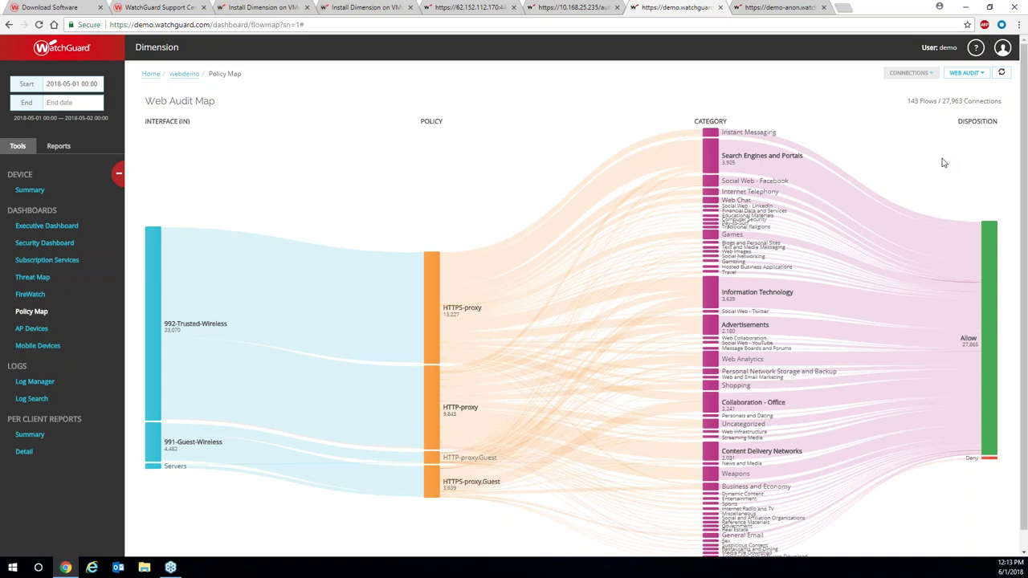
pyautogui.scroll(-1, 943, 163)
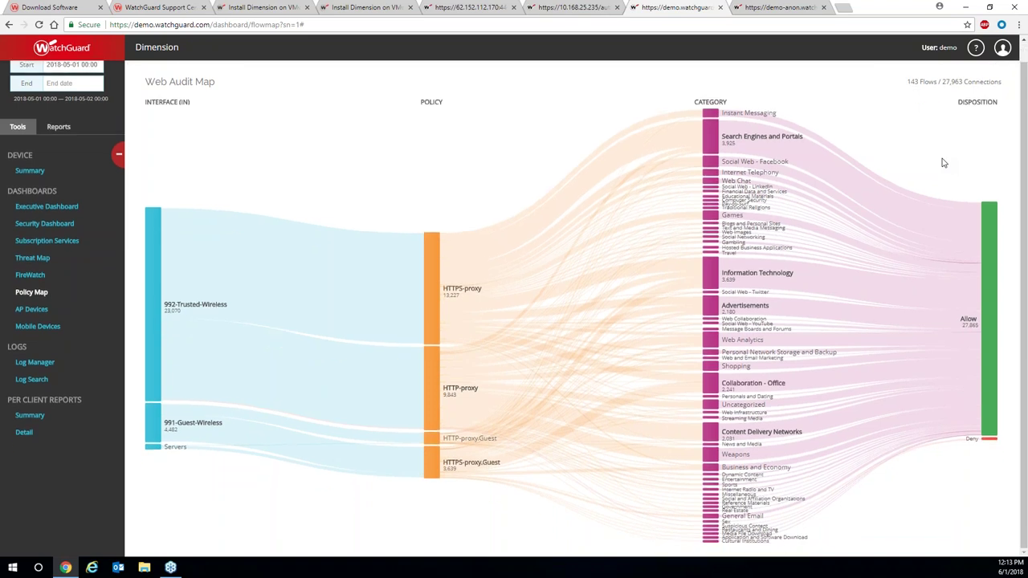
pyautogui.scroll(1, 938, 138)
pyautogui.scroll(-1, 938, 137)
pyautogui.scroll(1, 930, 143)
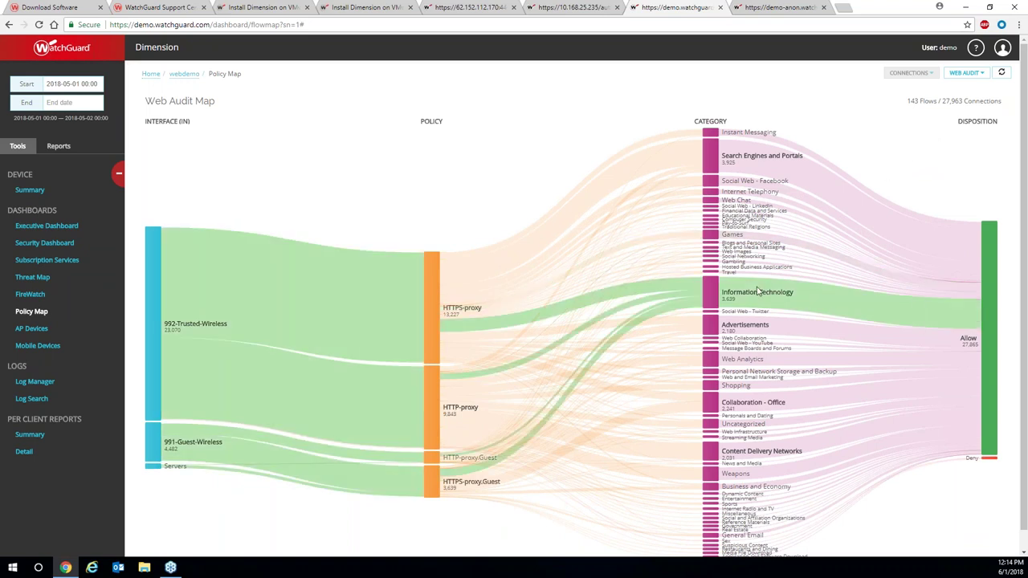
pyautogui.moveTo(736, 163)
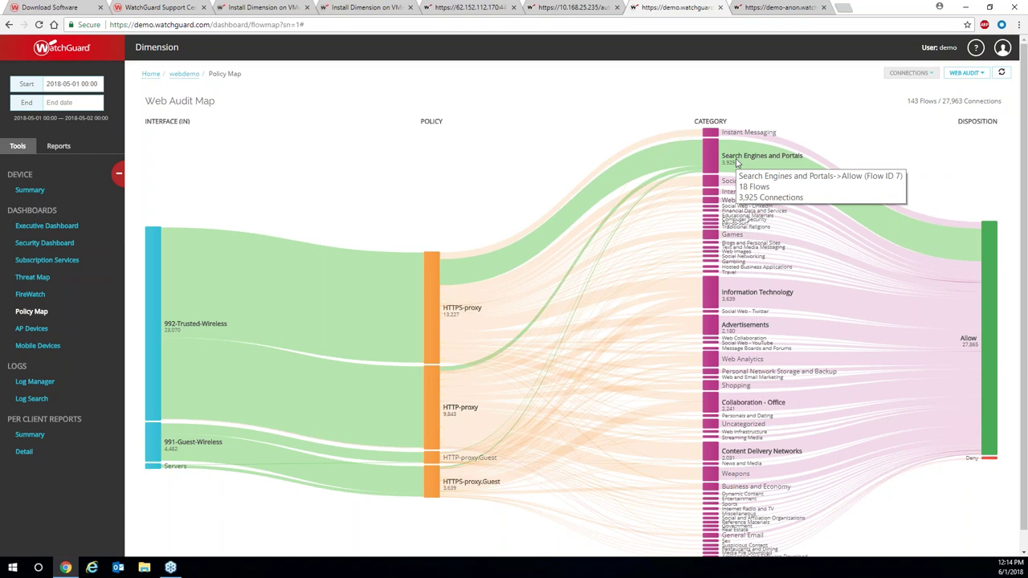
pyautogui.moveTo(989, 470)
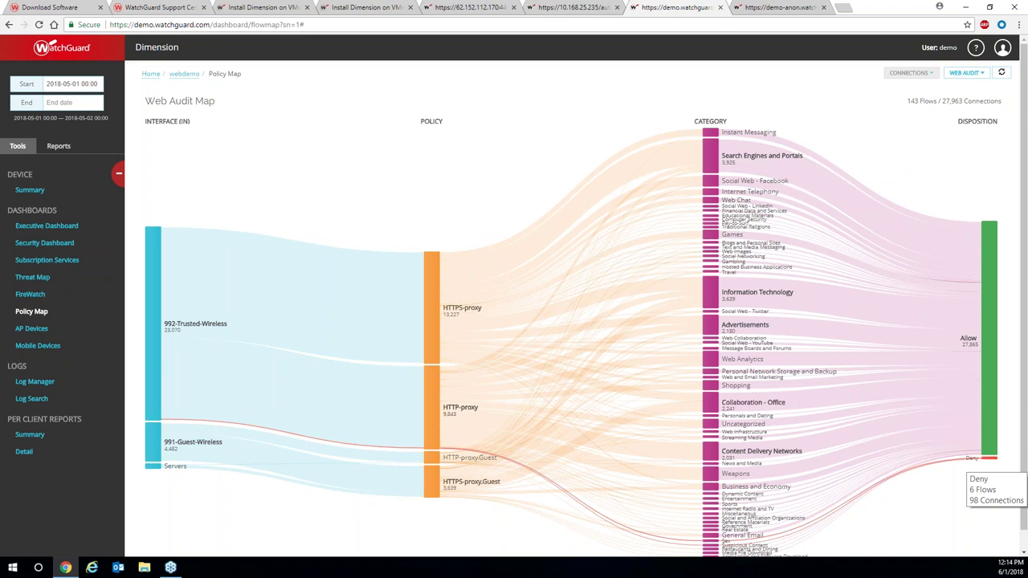
pyautogui.scroll(-1, 989, 470)
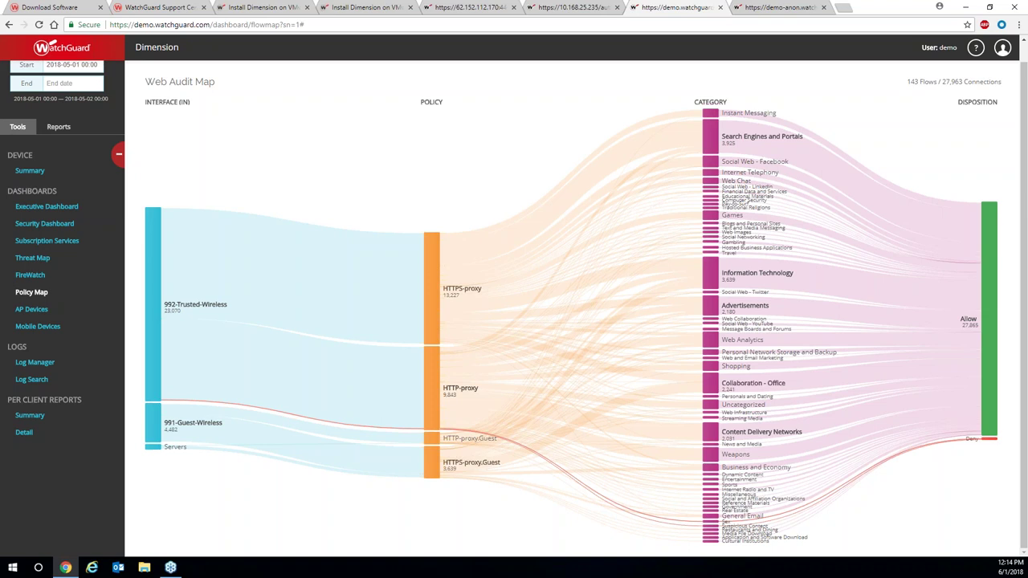
pyautogui.scroll(1, 989, 337)
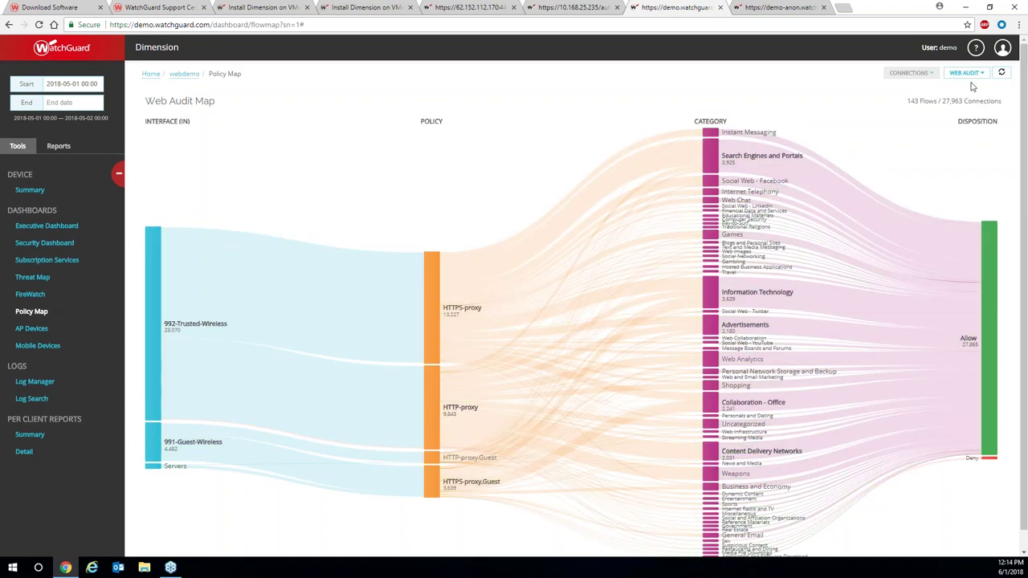
pyautogui.click(965, 72)
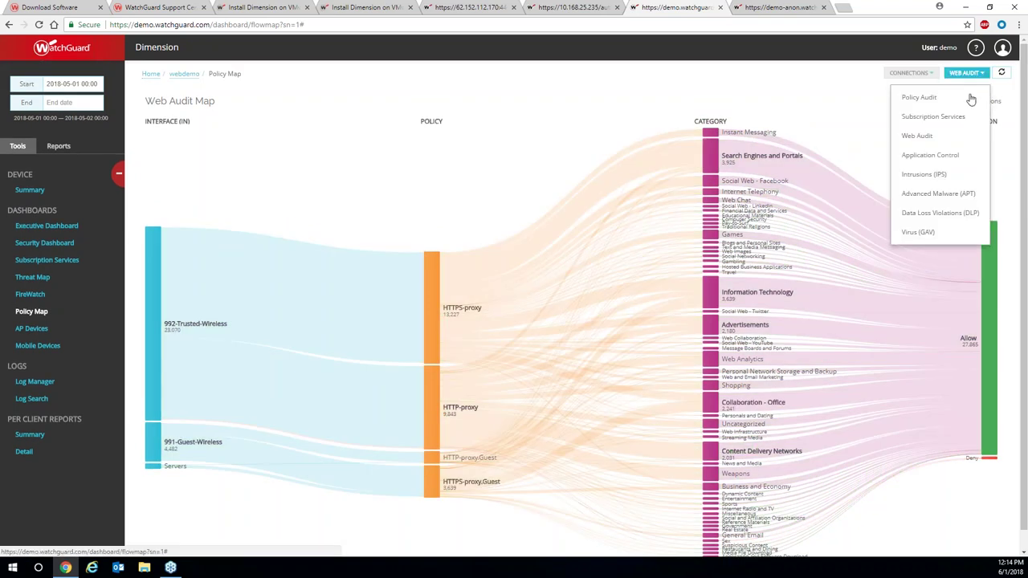
# Switch to the Application Control Map and measure its flows in Bytes.
pyautogui.click(961, 156)
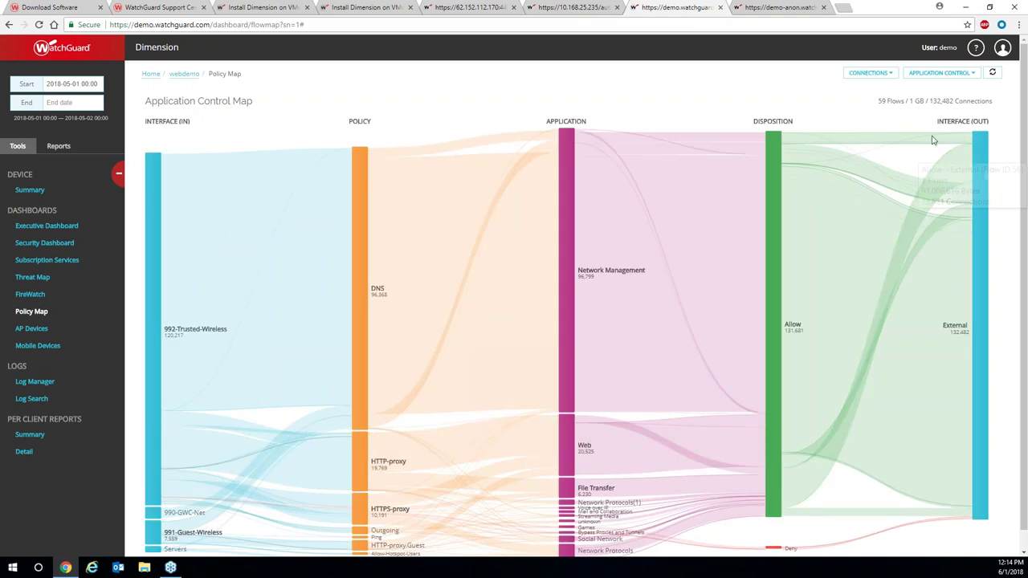
pyautogui.click(887, 75)
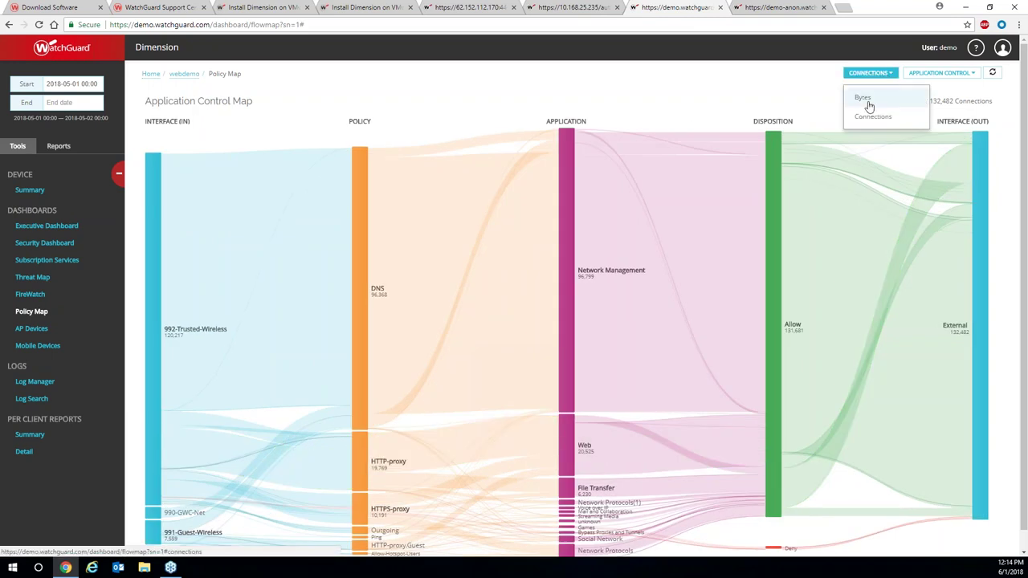
pyautogui.click(865, 100)
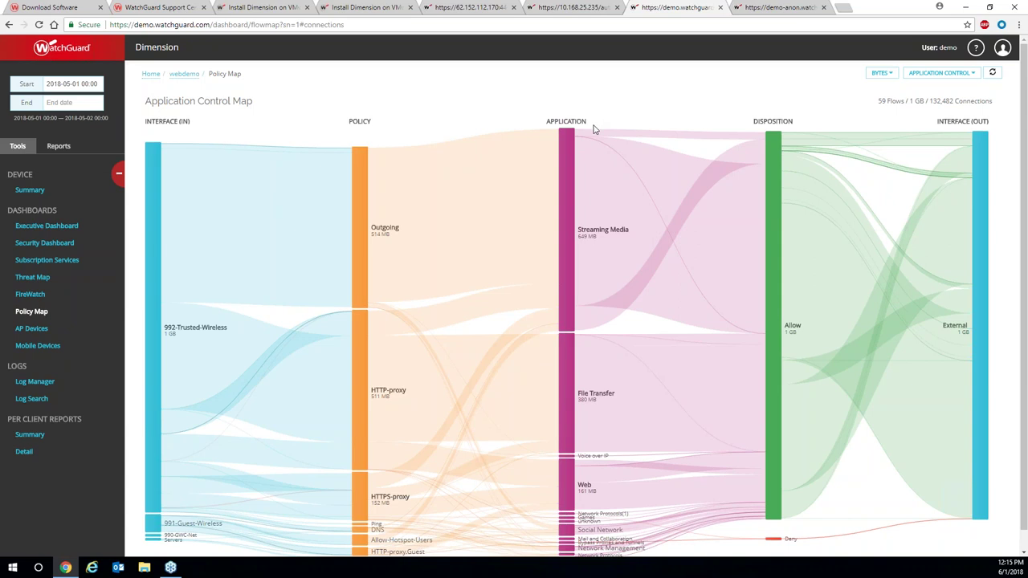
# Filter the Application Control Map to Streaming Media traffic.
pyautogui.moveTo(584, 137)
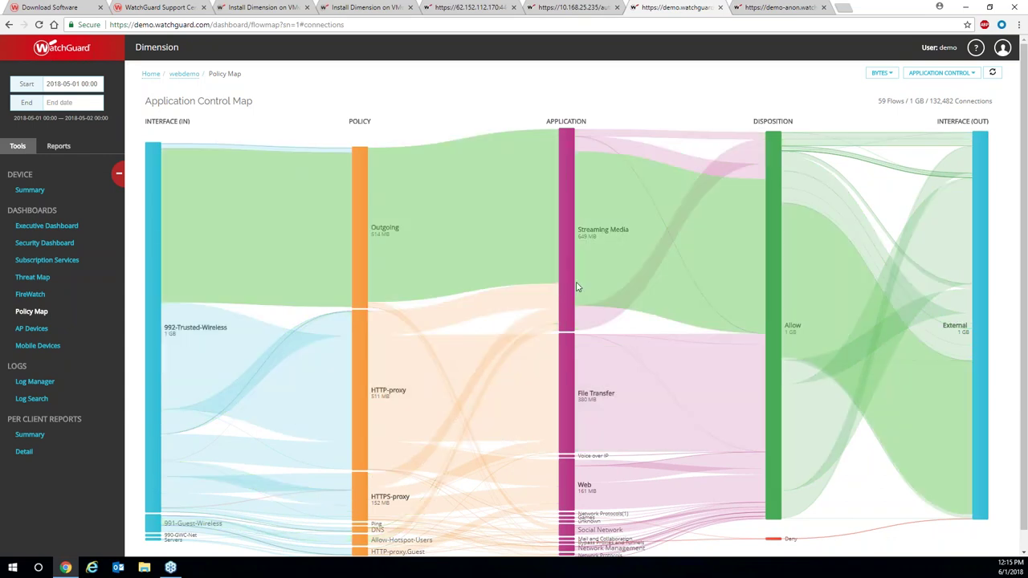
pyautogui.moveTo(575, 285)
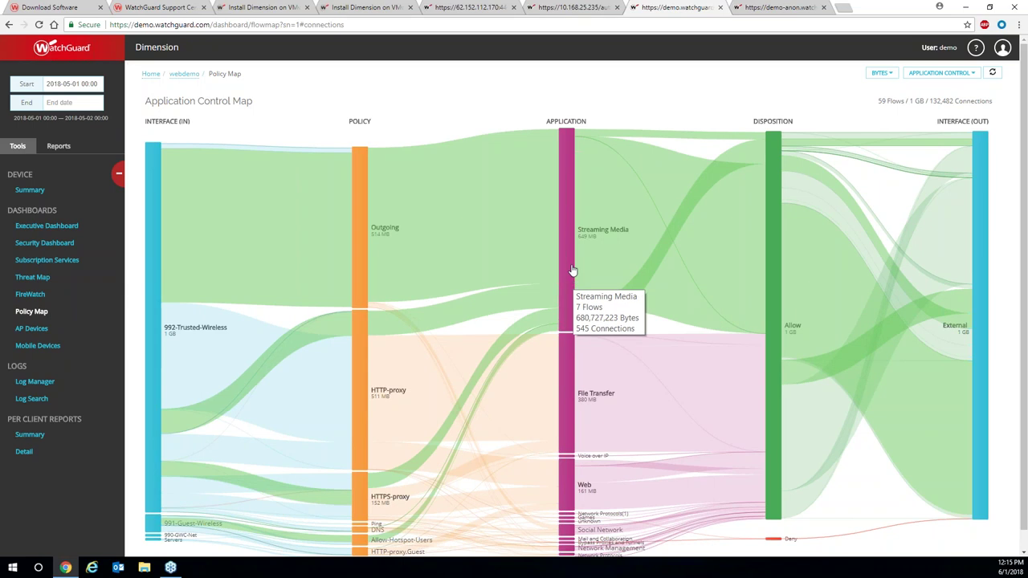
pyautogui.click(571, 246)
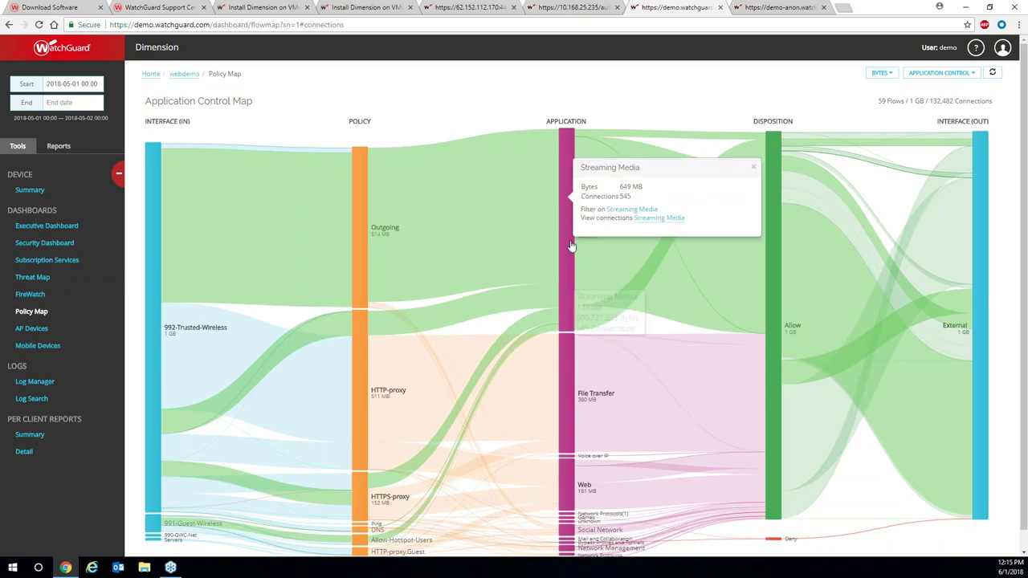
pyautogui.click(630, 209)
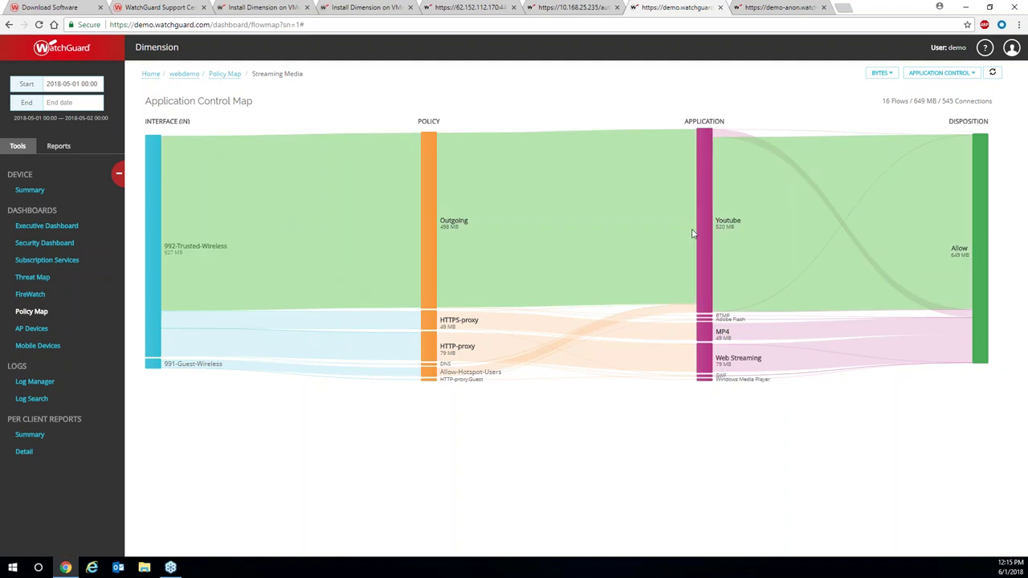
# Filter the Application Control Map to Youtube only and list the other map types.
pyautogui.click(703, 230)
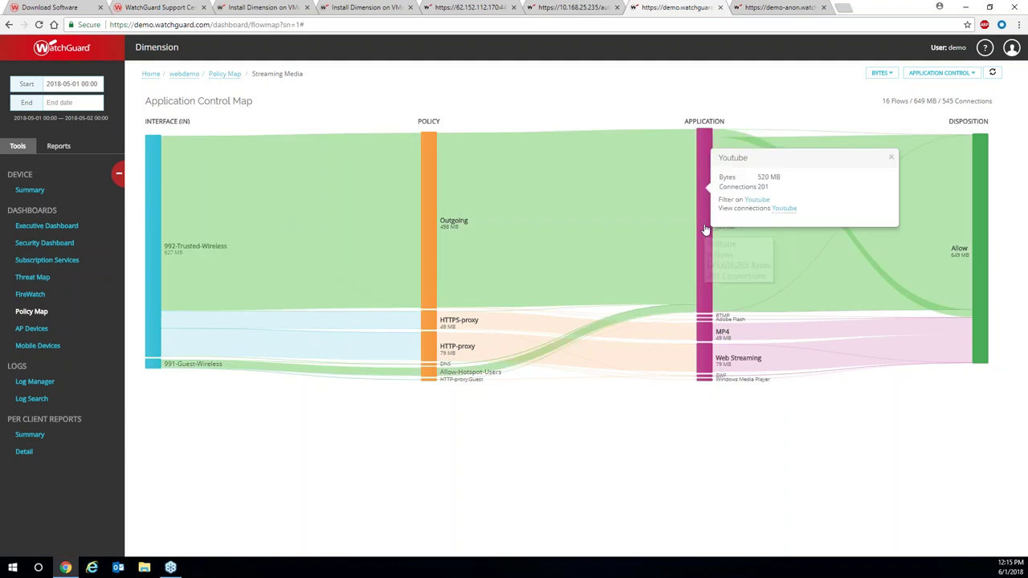
pyautogui.click(756, 200)
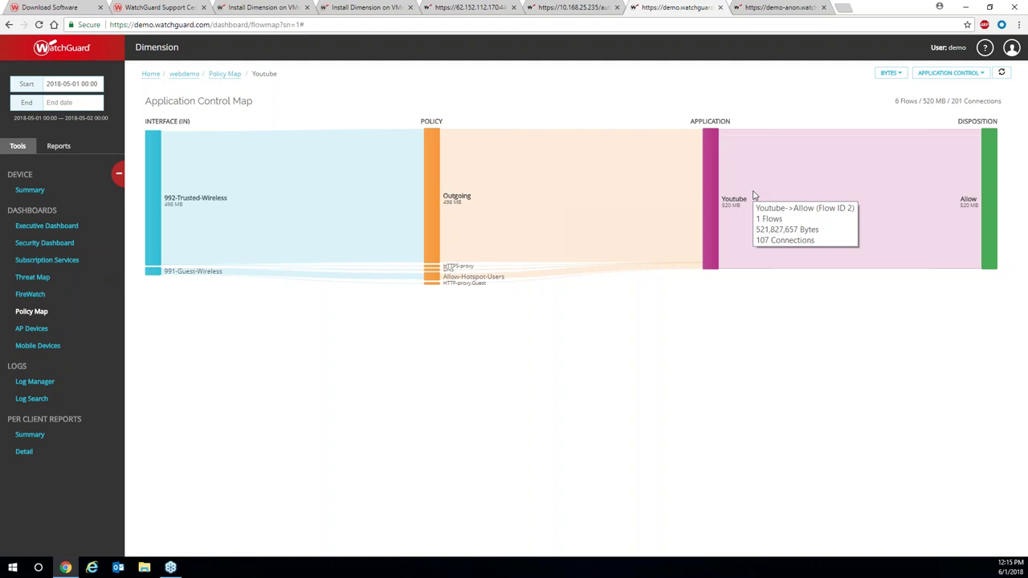
pyautogui.moveTo(242, 279)
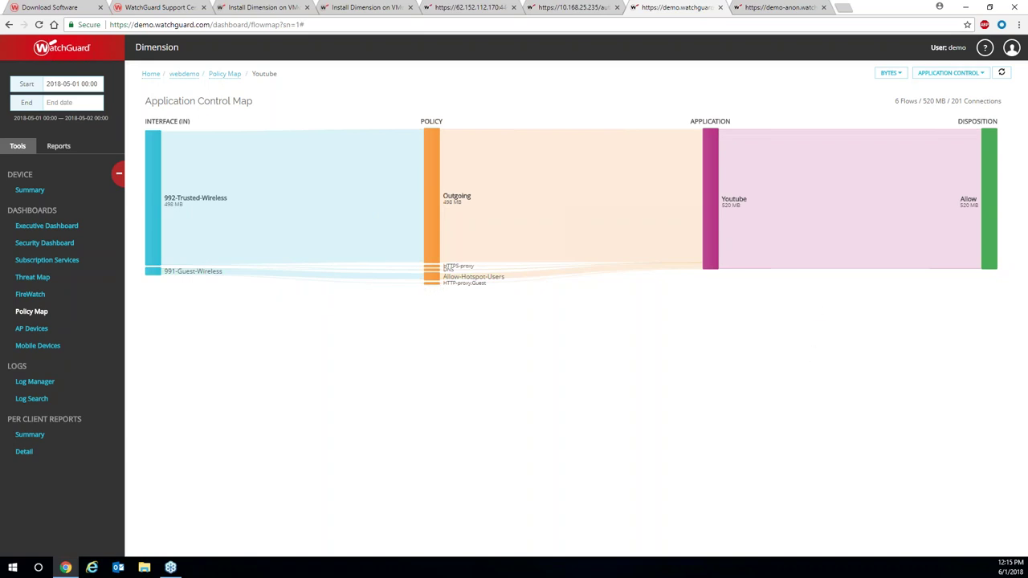
pyautogui.click(982, 74)
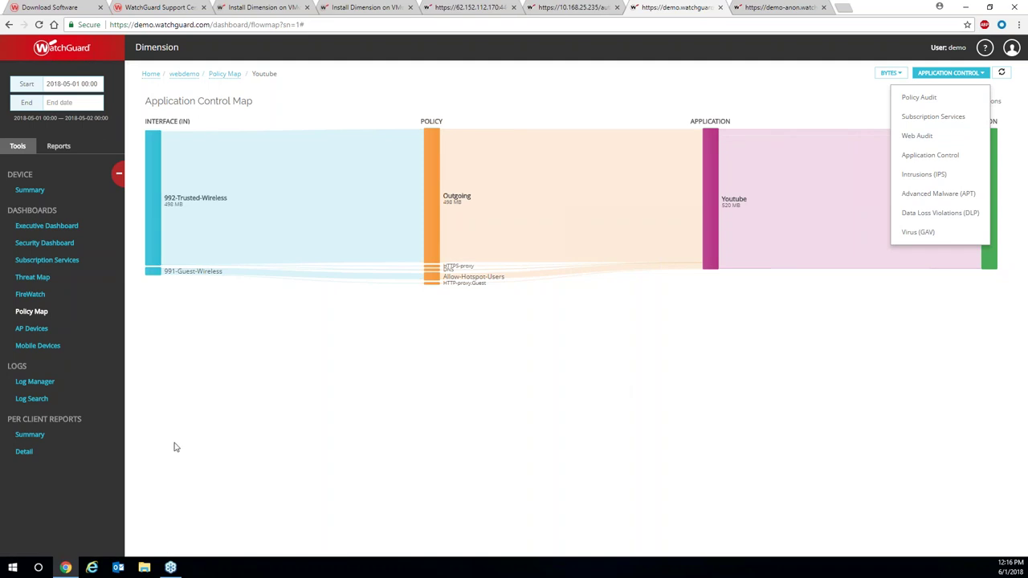
# Open the AP Devices dashboard charting clients per hour for three access points.
pyautogui.click(27, 329)
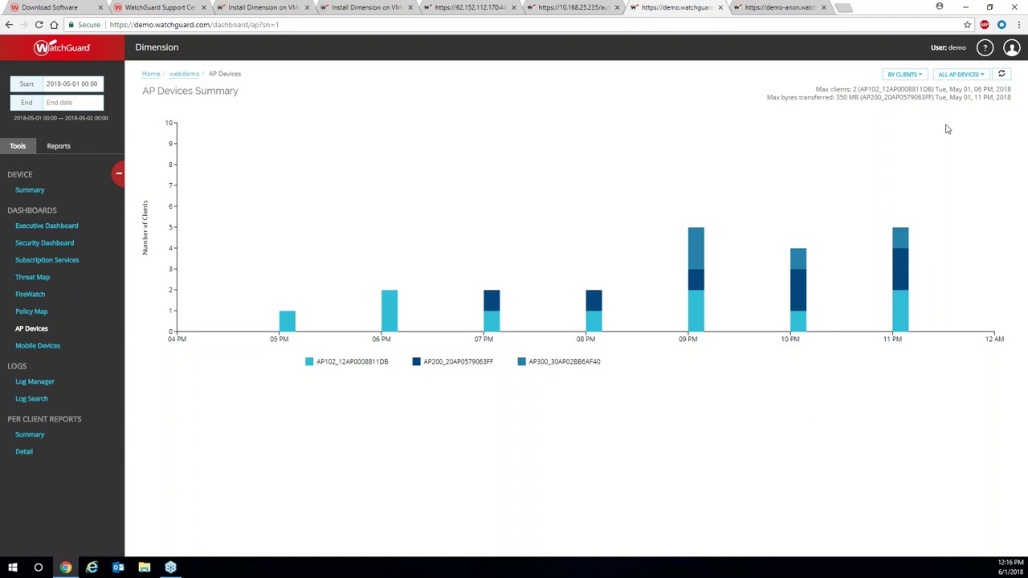
# Chart the AP Devices data by bytes, grouped by SSID.
pyautogui.click(929, 77)
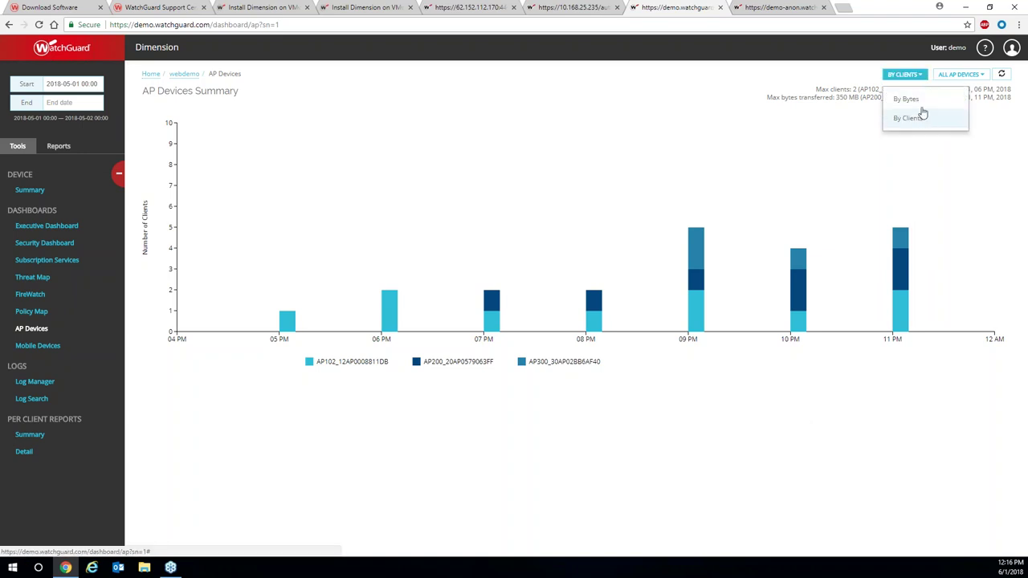
pyautogui.click(921, 100)
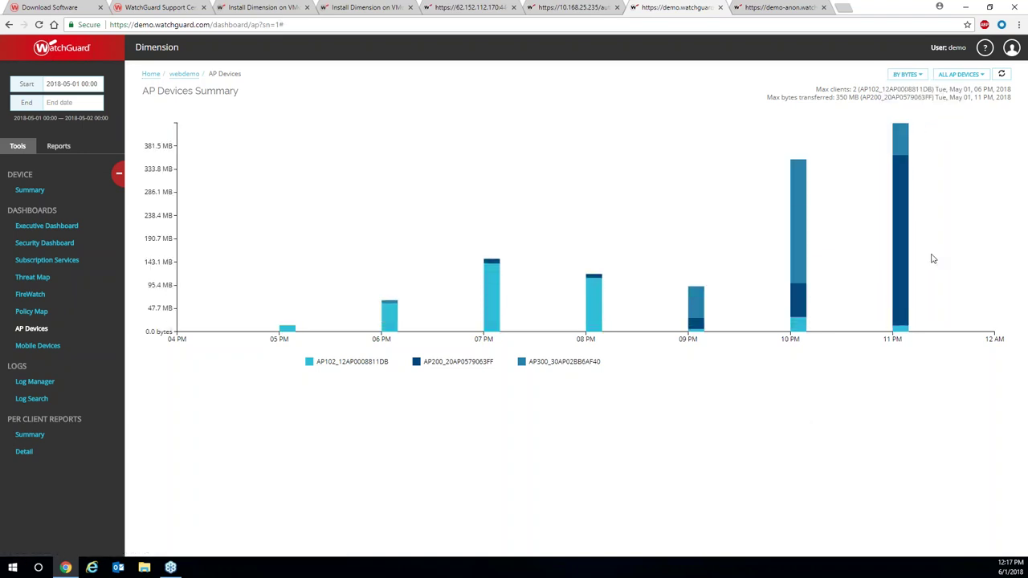
pyautogui.click(970, 74)
pyautogui.click(951, 118)
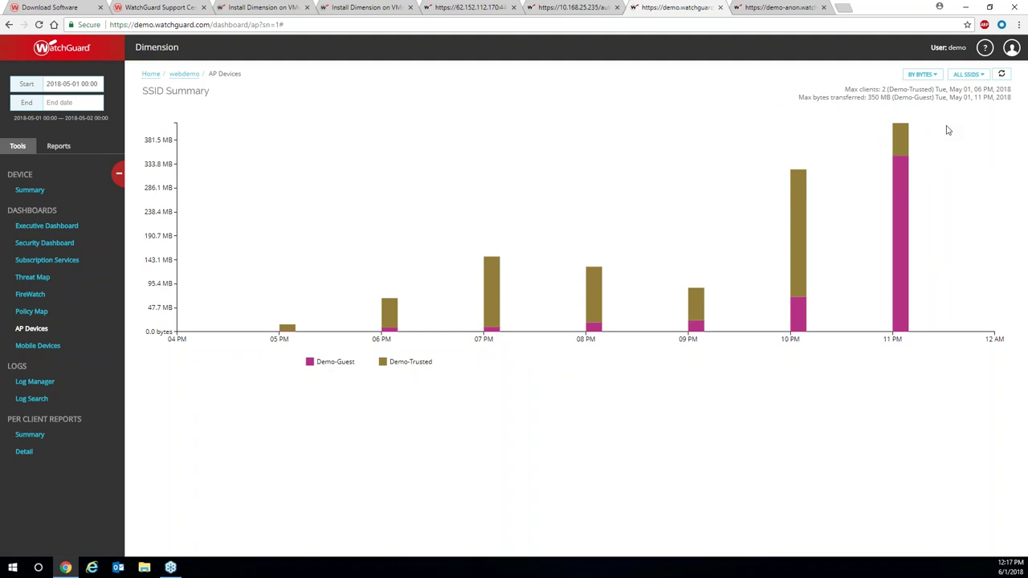
pyautogui.moveTo(907, 191)
# Switch the chart back to clients and group it by wireless band.
pyautogui.click(922, 74)
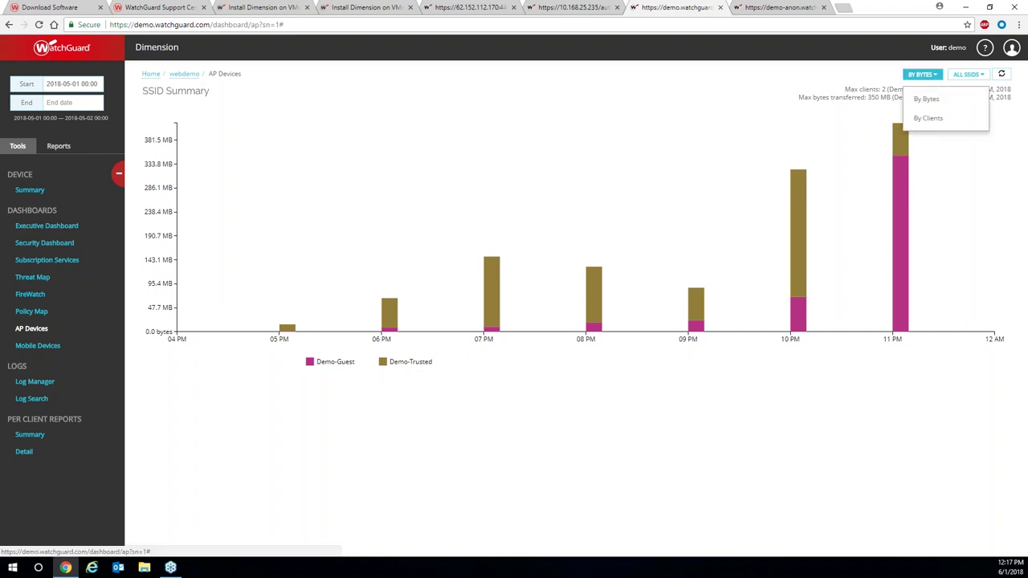
pyautogui.click(933, 121)
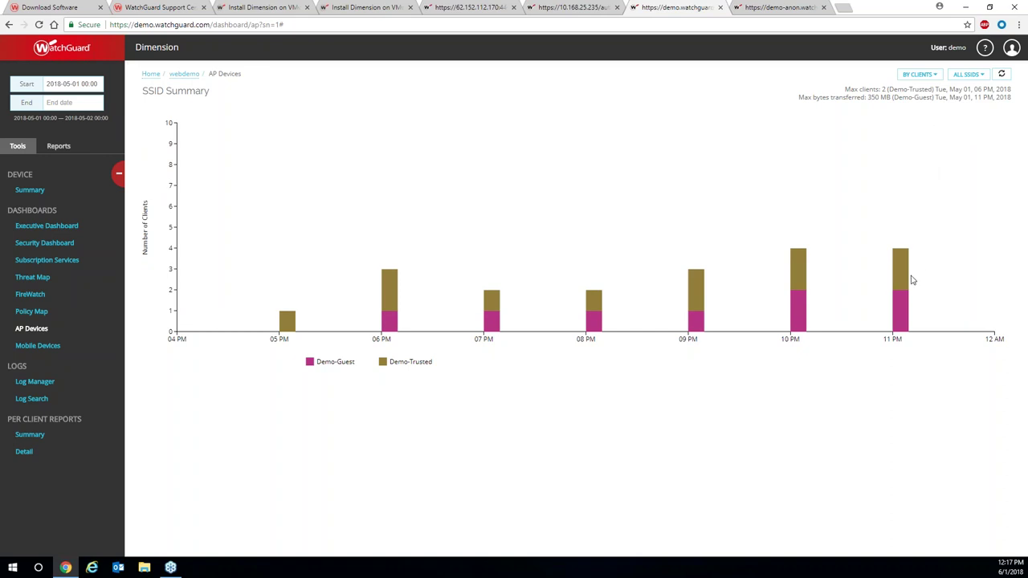
pyautogui.moveTo(908, 280)
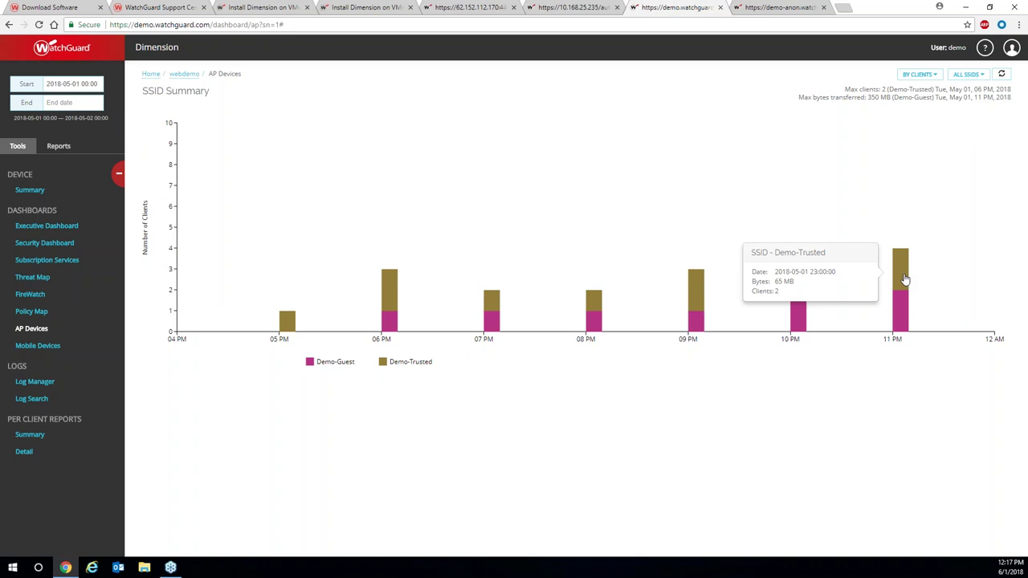
pyautogui.moveTo(903, 309)
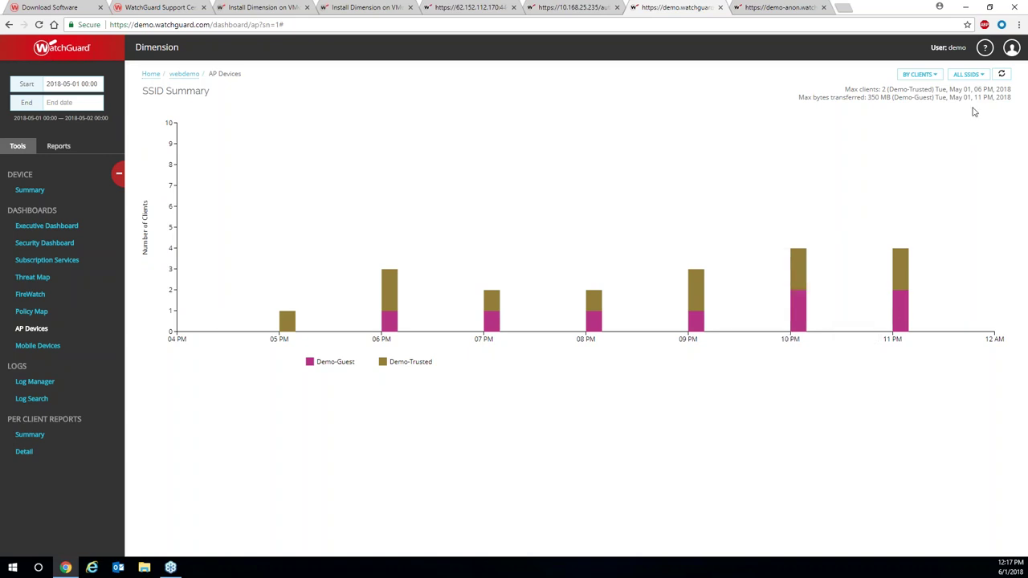
pyautogui.click(983, 77)
pyautogui.click(927, 137)
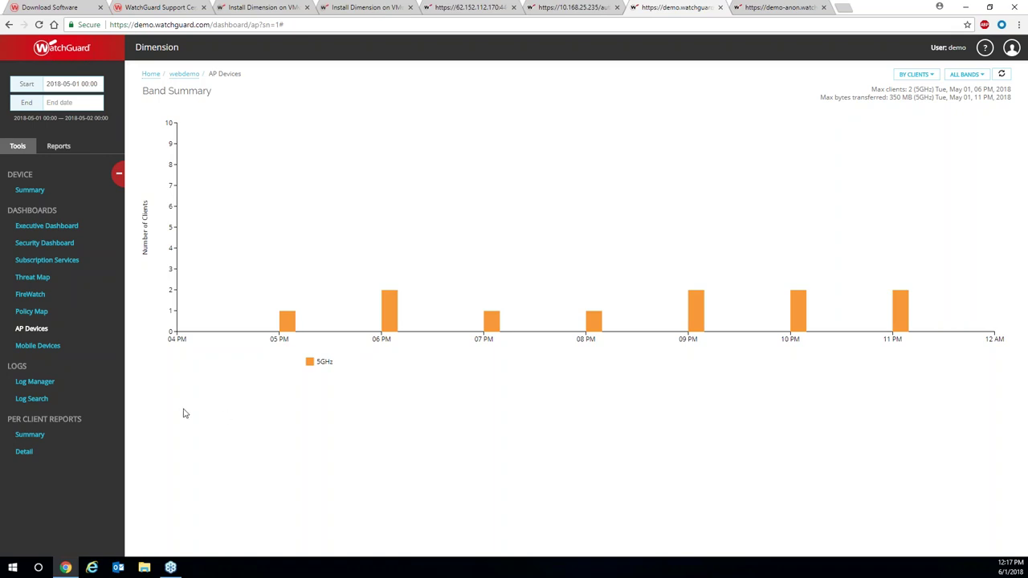
# Open the Log Manager listing 315,376 traffic log entries.
pyautogui.click(35, 381)
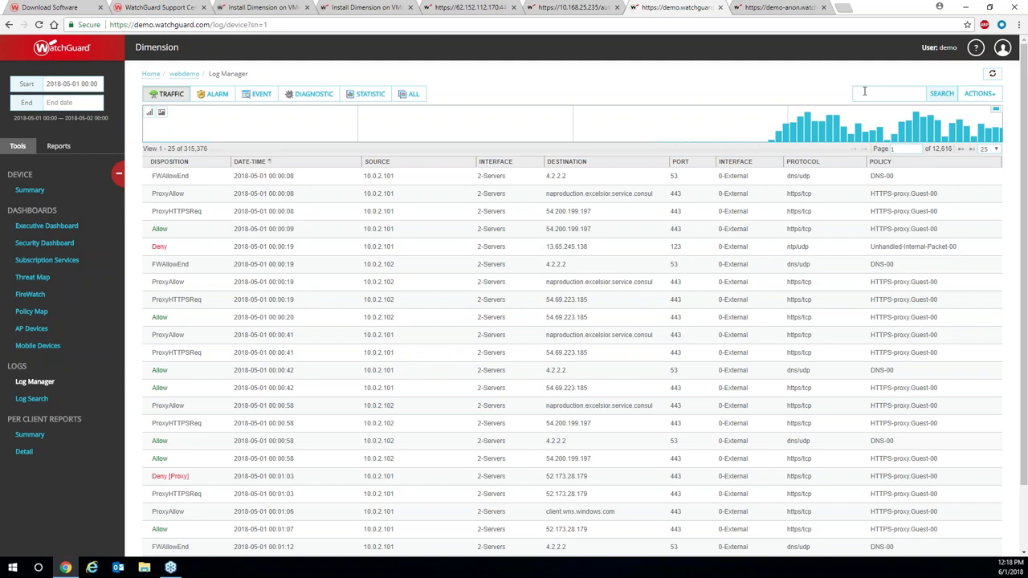
# On Log Search, add an AND and an OR criteria row, remove both, then open the Executive Dashboard.
pyautogui.click(33, 399)
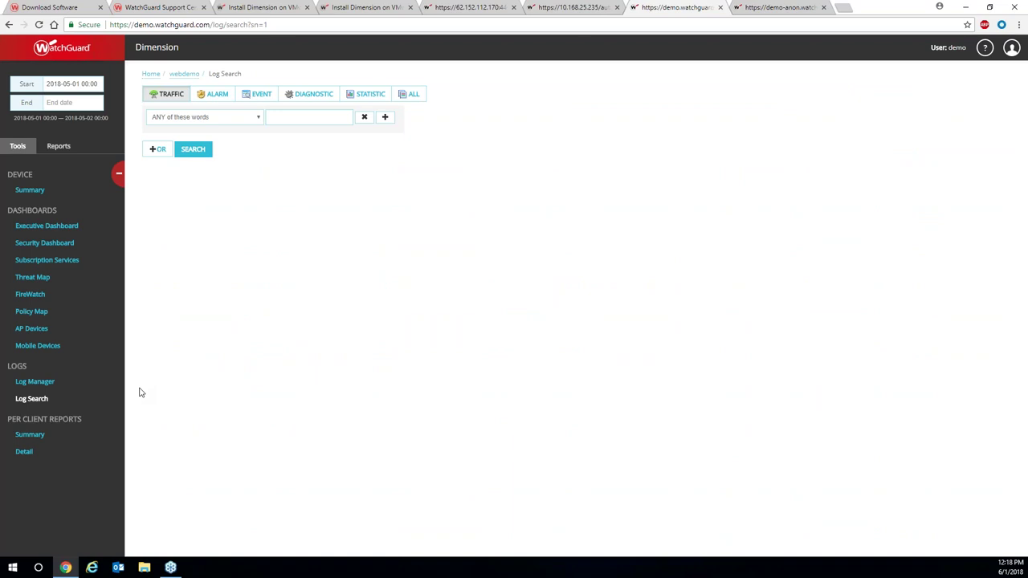
pyautogui.click(285, 118)
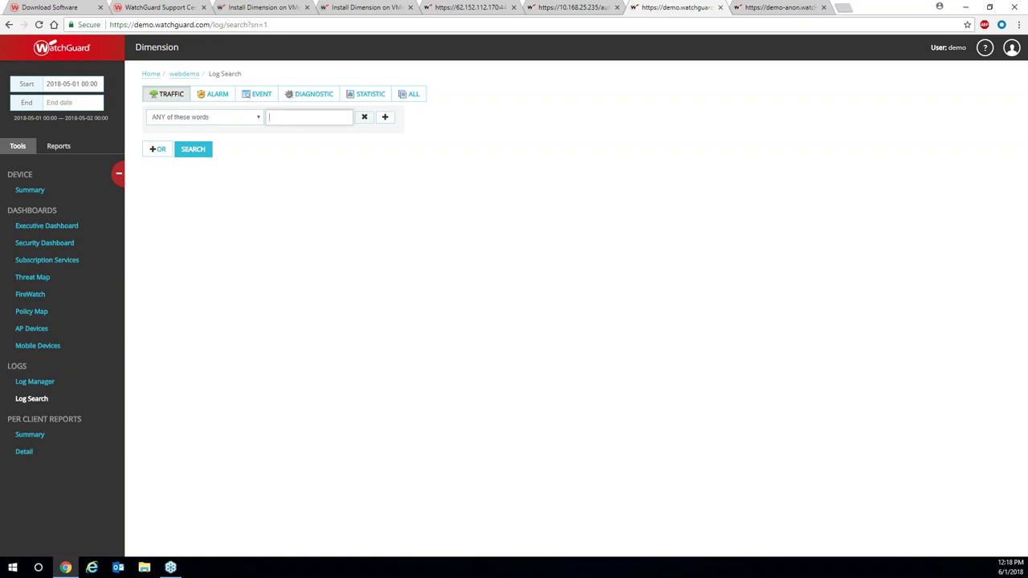
pyautogui.click(385, 118)
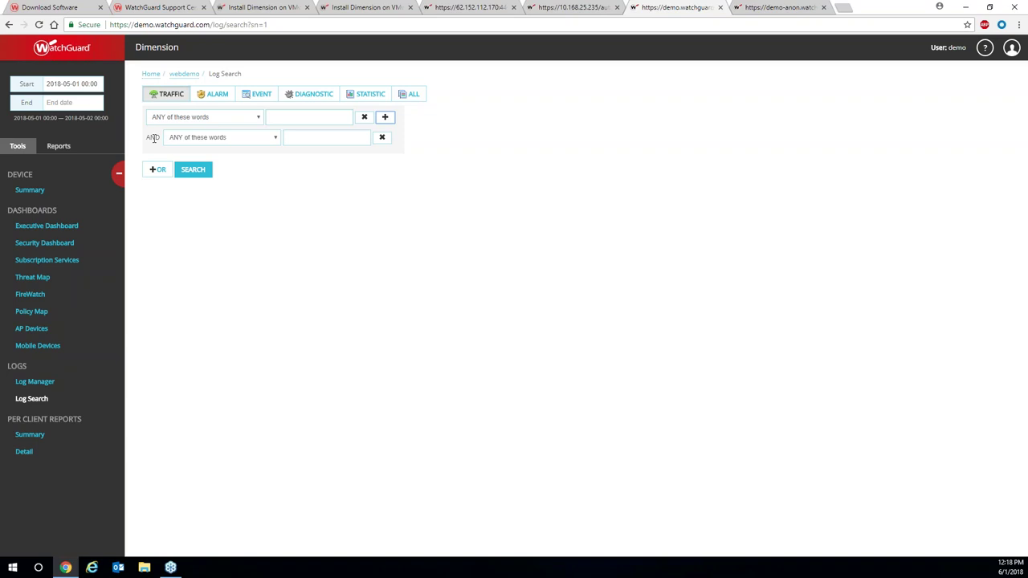
pyautogui.click(156, 171)
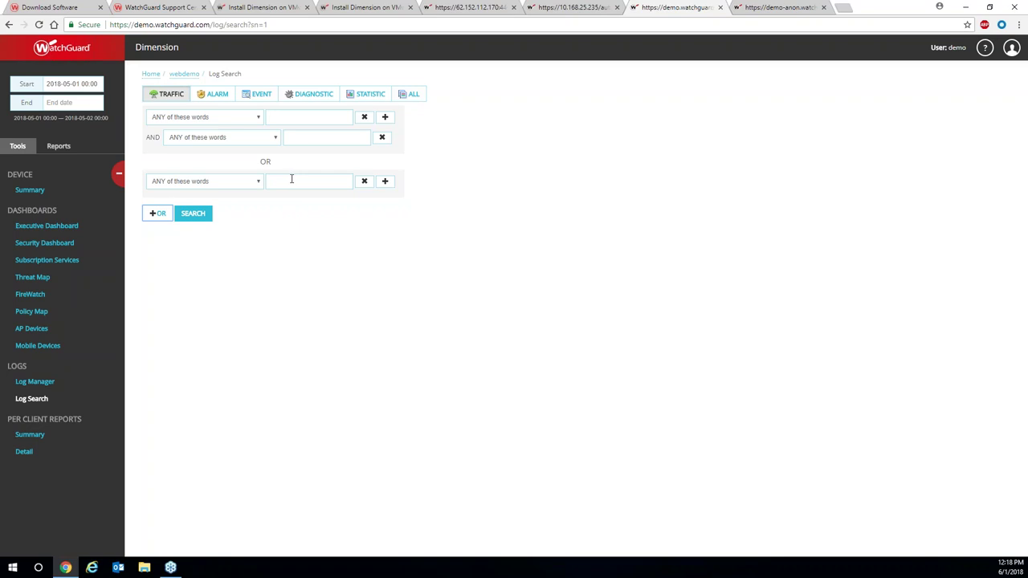
pyautogui.click(372, 185)
pyautogui.click(382, 137)
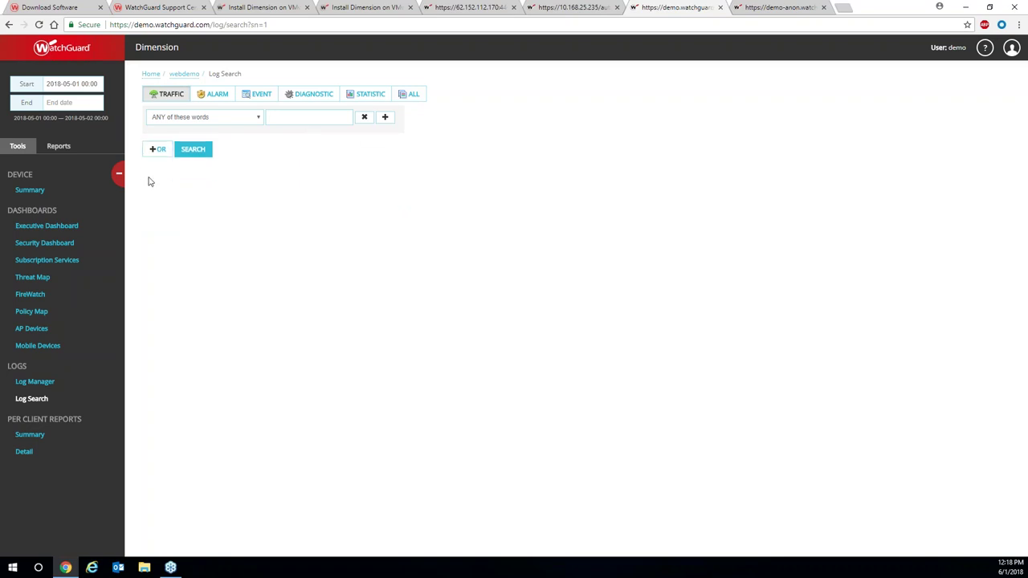
pyautogui.click(53, 230)
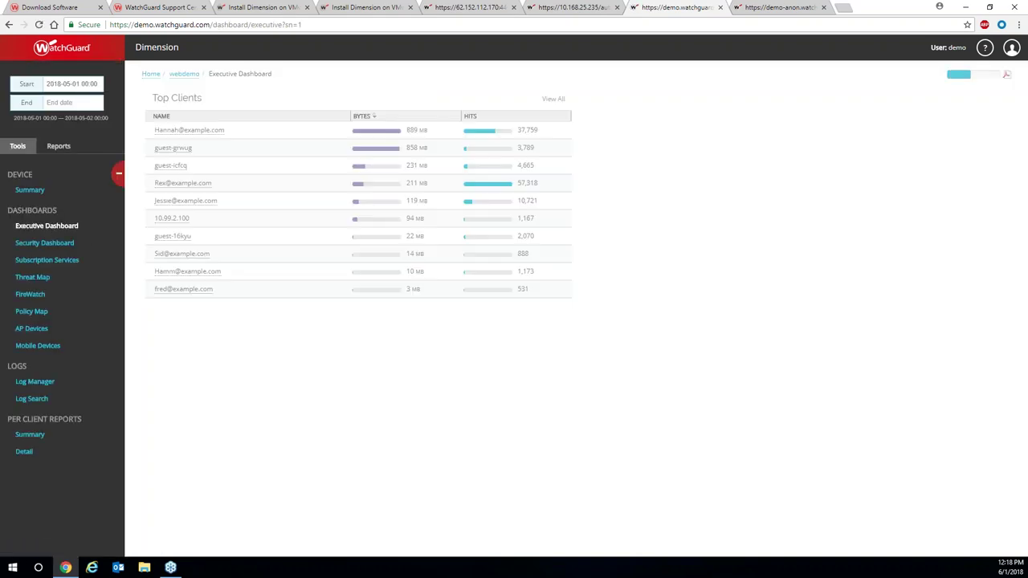
# Copy the top client's e-mail address from the dashboard and search the logs for it, returning 88,615 records.
pyautogui.click(194, 135)
pyautogui.moveTo(322, 149); pyautogui.dragTo(252, 154)
pyautogui.hotkey('ctrl', 'c')
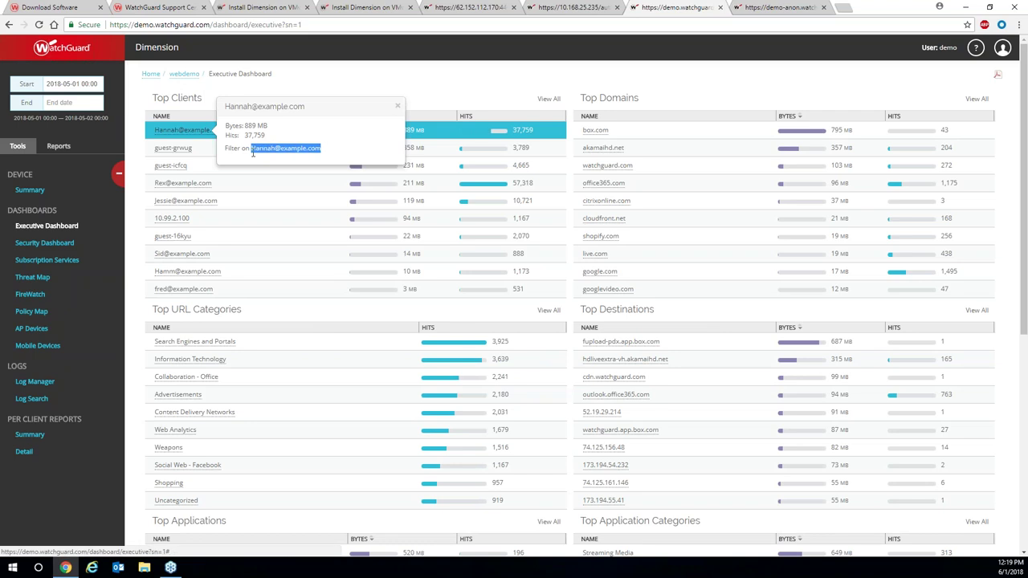
pyautogui.click(35, 399)
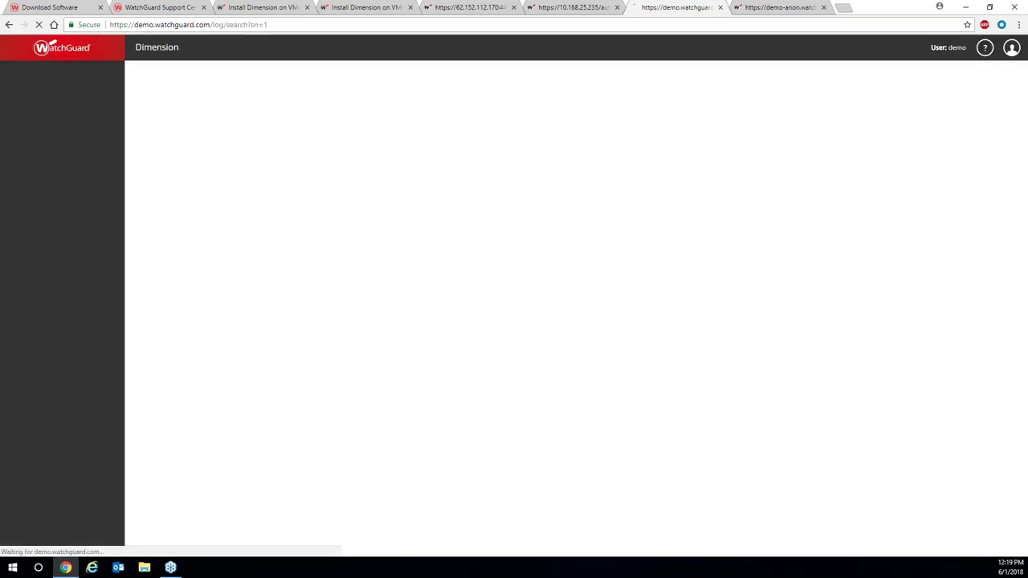
pyautogui.click(297, 121)
pyautogui.hotkey('ctrl', 'v')
pyautogui.click(192, 151)
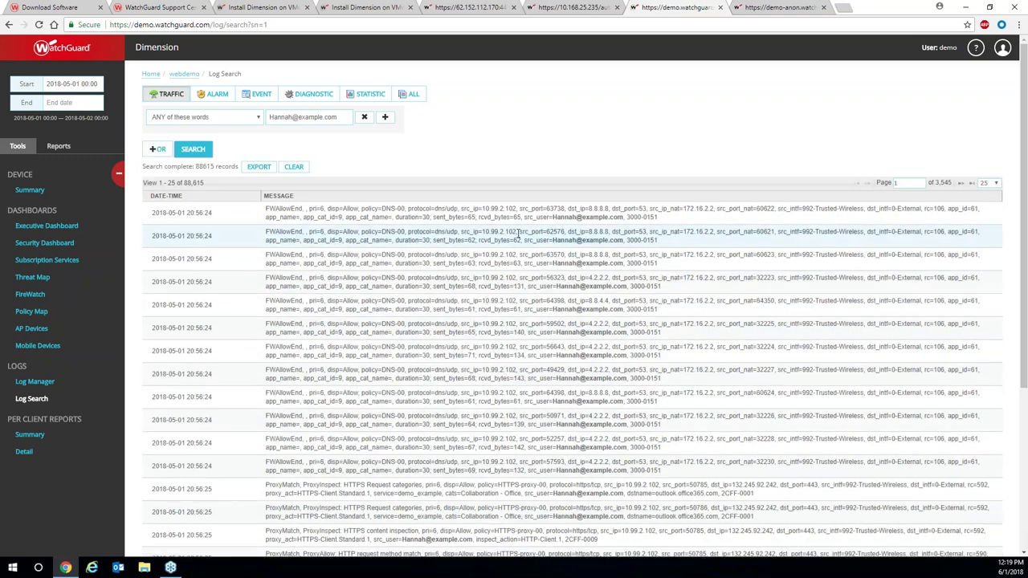
# Inspect the first matching record in Detail View, then export the search results as a zip file.
pyautogui.click(551, 220)
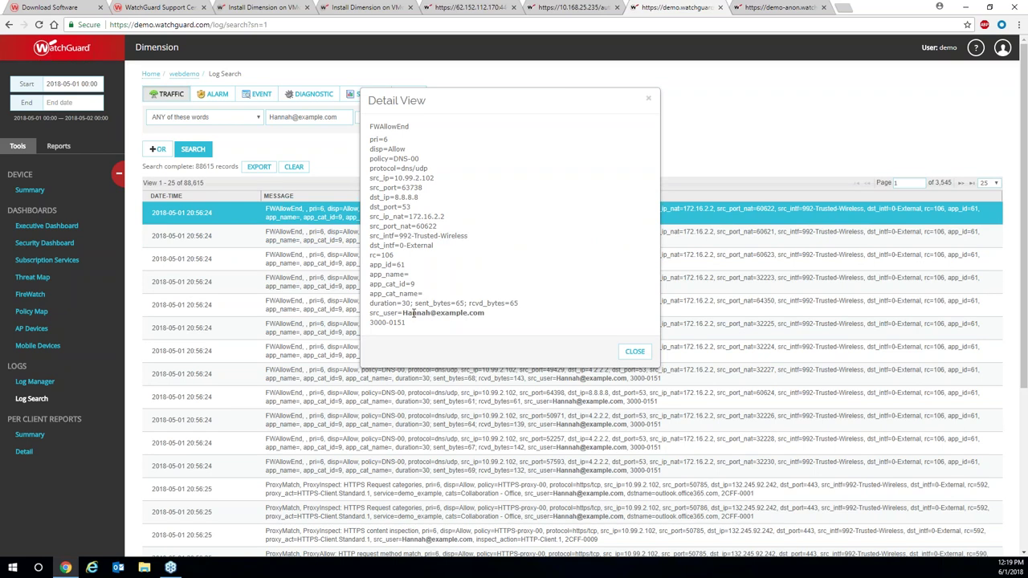
pyautogui.click(648, 100)
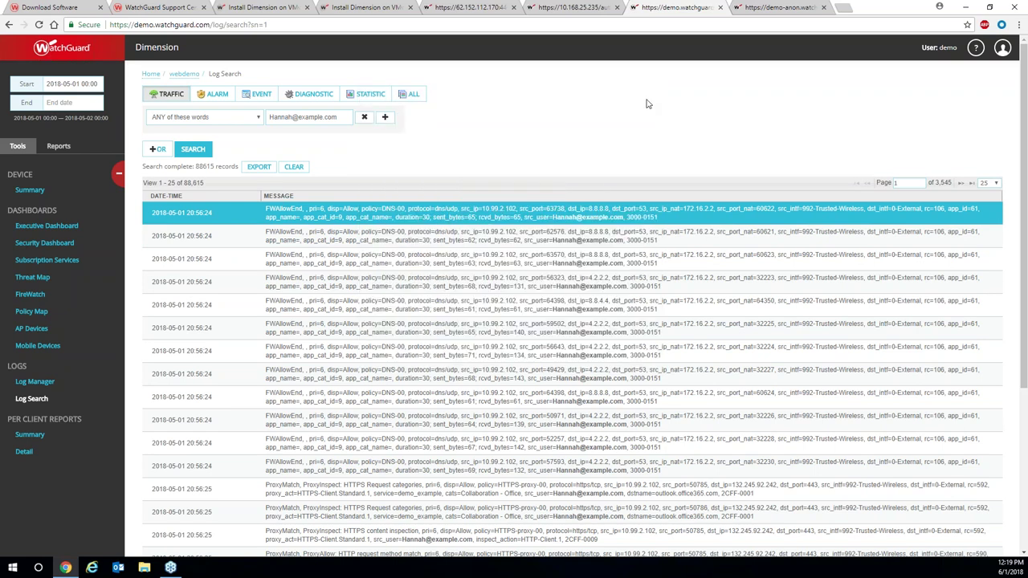
pyautogui.click(252, 172)
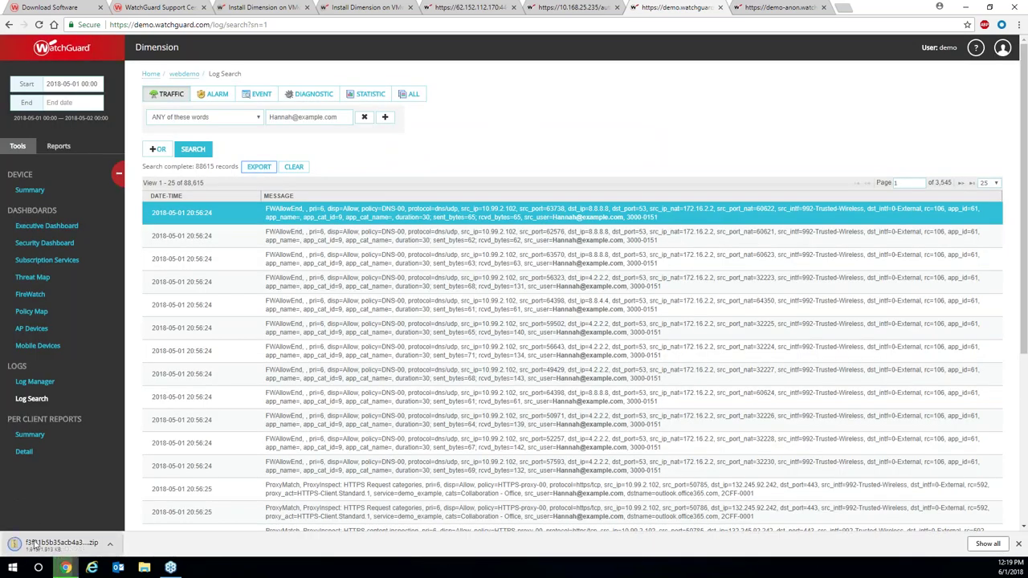
pyautogui.click(110, 545)
pyautogui.click(543, 144)
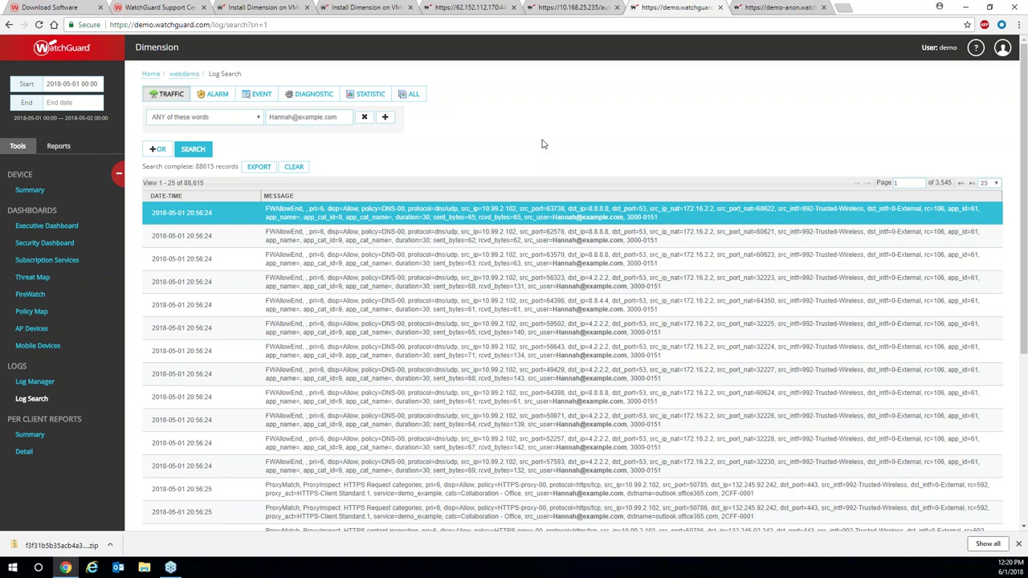
# Generate the Per Client Summary report with the copied user e-mail address as User Name.
pyautogui.click(36, 439)
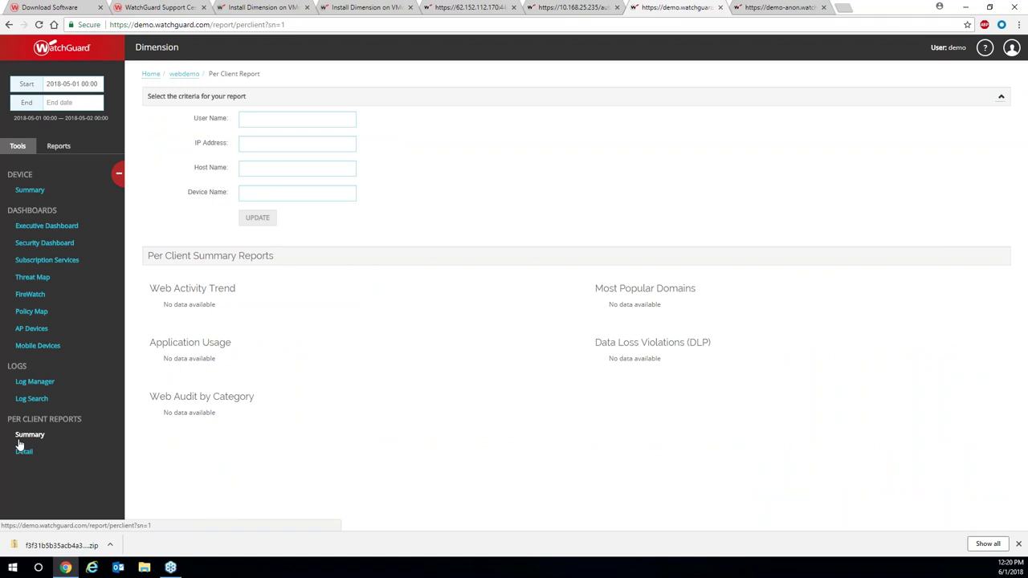
pyautogui.click(256, 120)
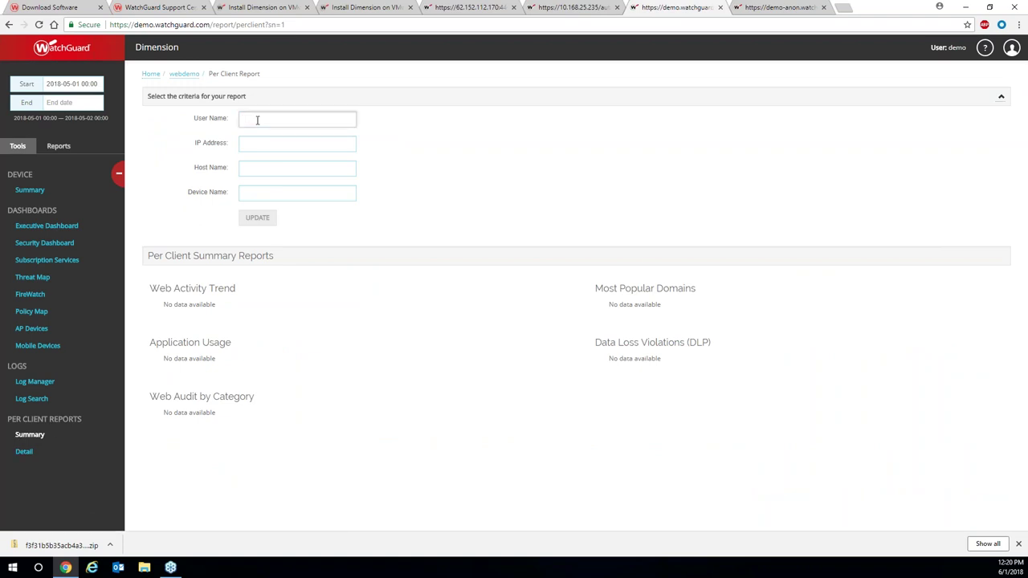
pyautogui.hotkey('ctrl', 'v')
pyautogui.click(257, 217)
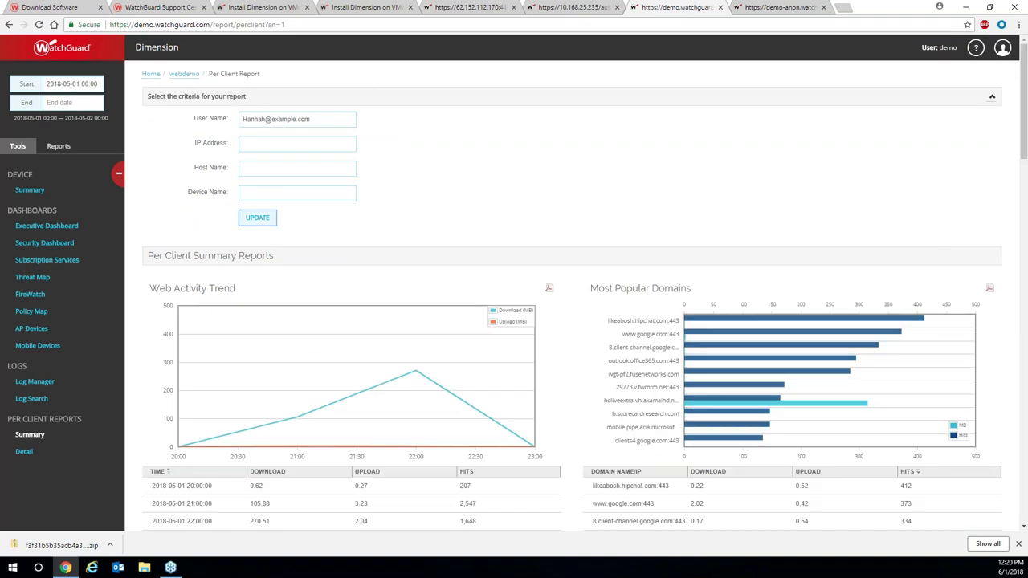
# Scroll through the web activity, popular domains, application usage and web audit charts.
pyautogui.scroll(-3, 273, 241)
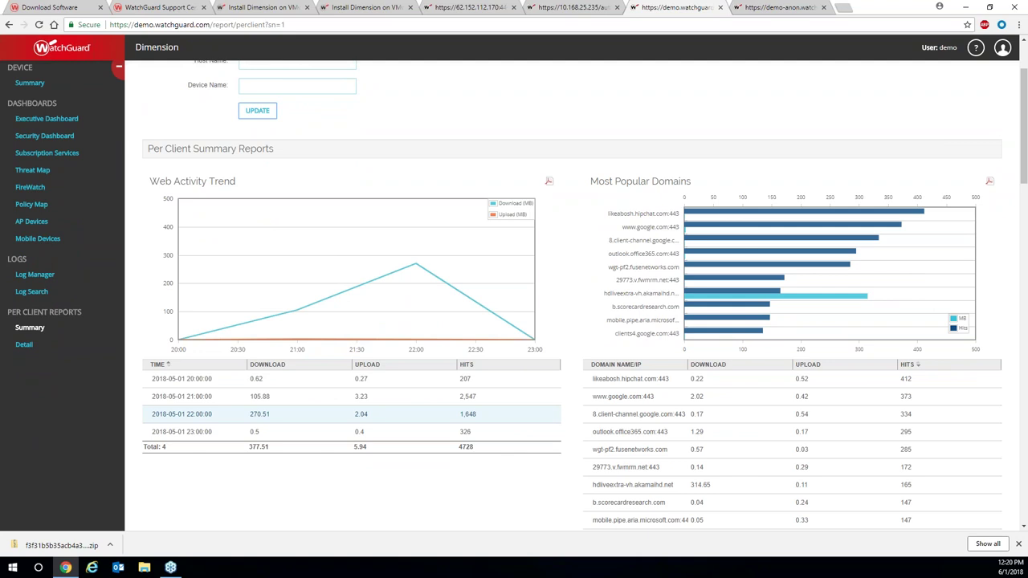
pyautogui.scroll(3, 504, 427)
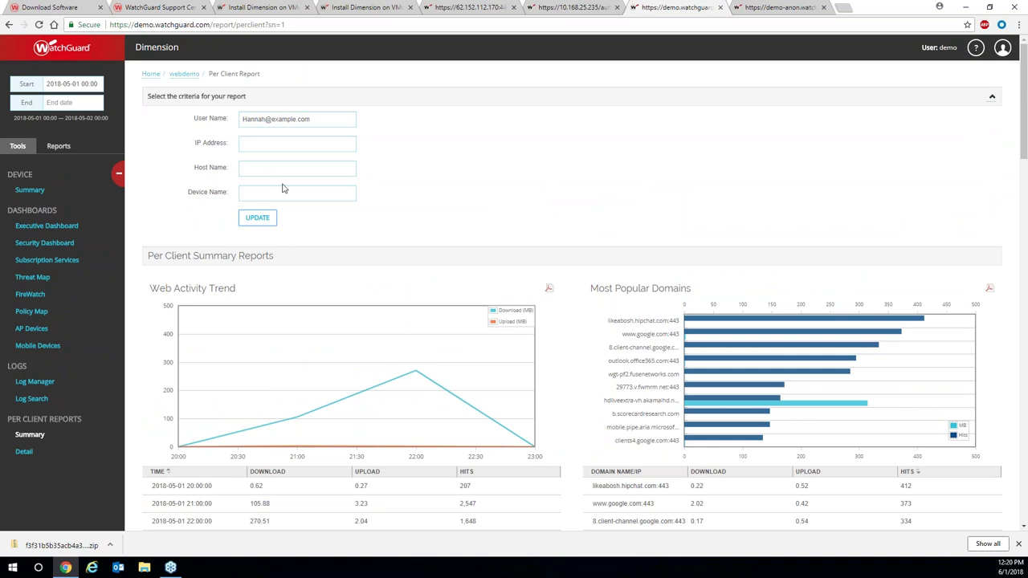
pyautogui.scroll(-3, 295, 243)
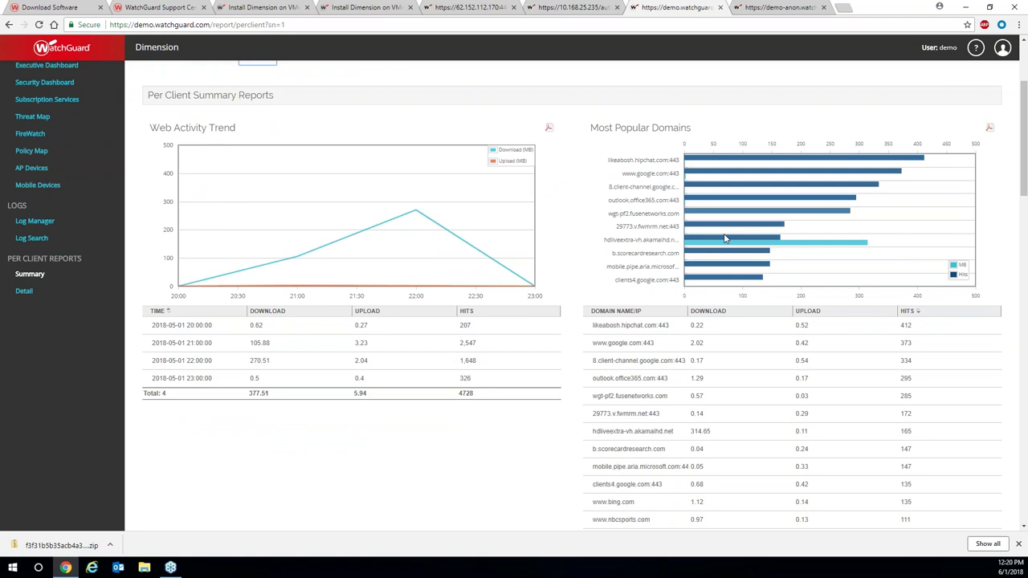
pyautogui.scroll(-2, 647, 378)
pyautogui.scroll(-2, 699, 386)
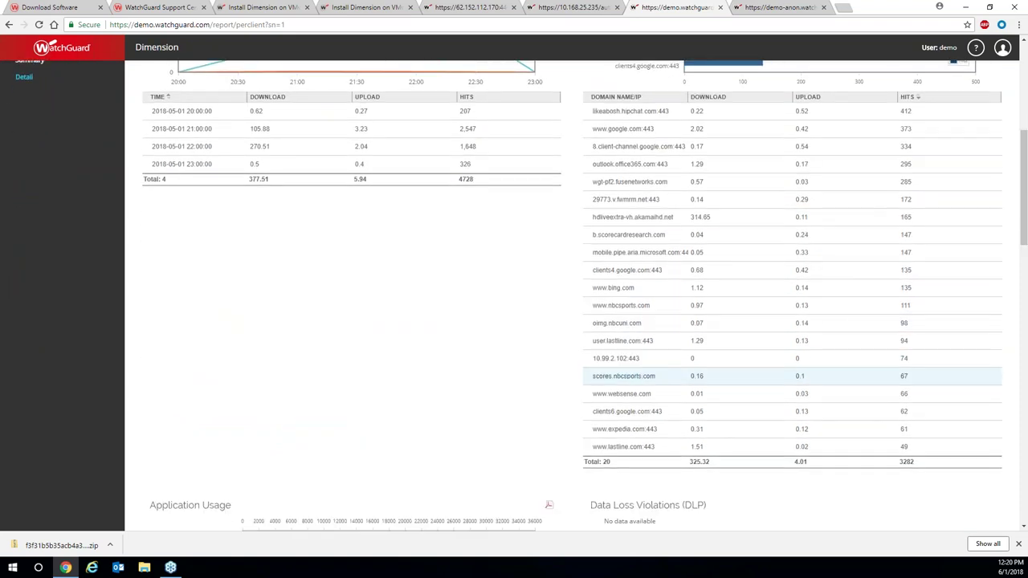
pyautogui.scroll(1, 699, 388)
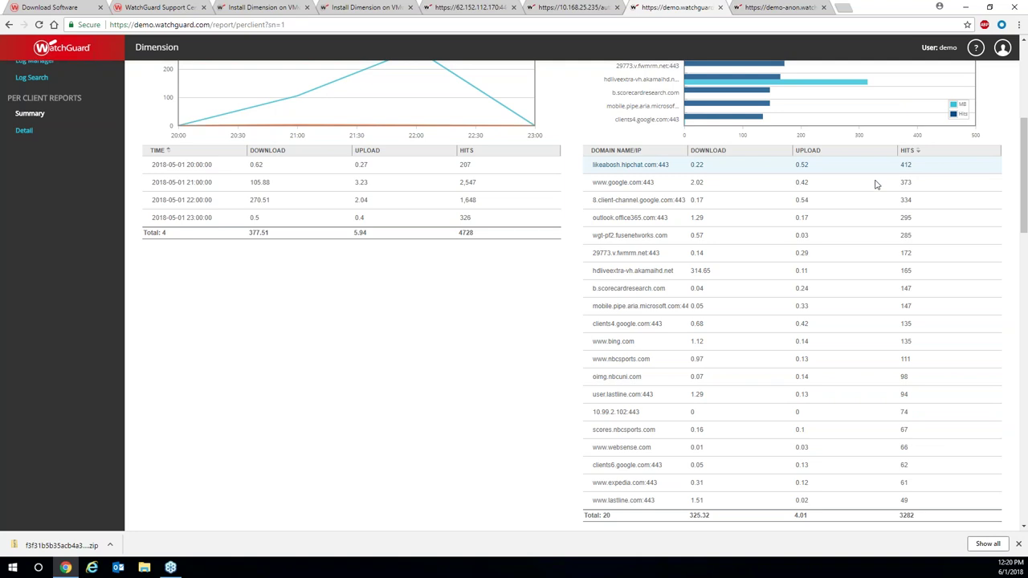
pyautogui.scroll(-4, 394, 436)
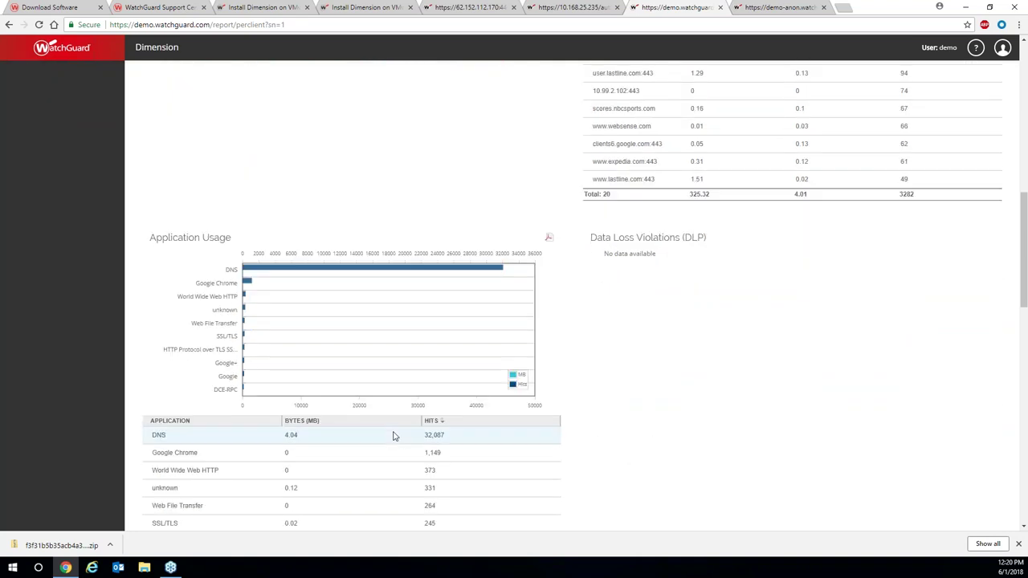
pyautogui.scroll(-1, 394, 436)
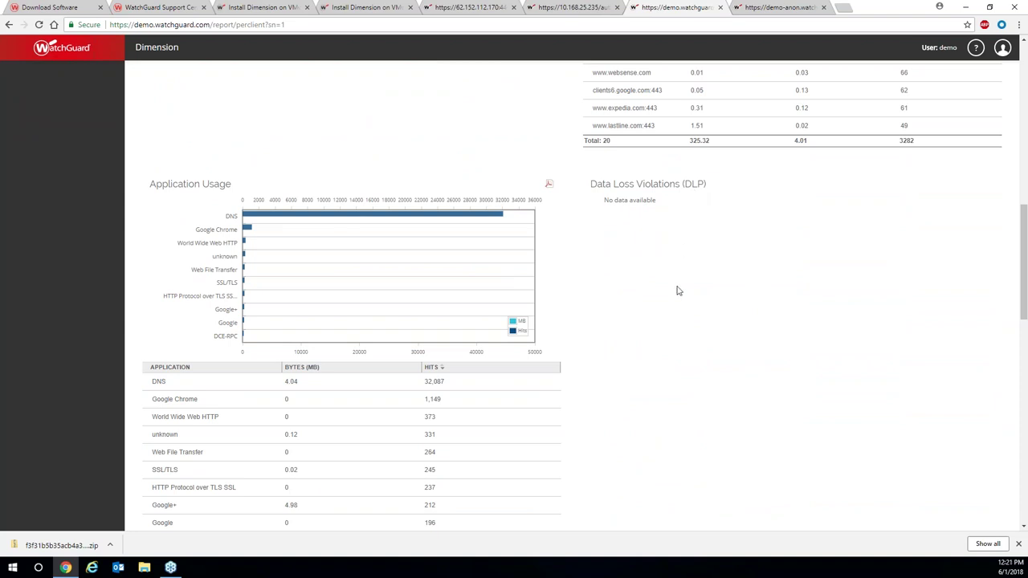
pyautogui.scroll(-3, 673, 316)
pyautogui.scroll(-5, 673, 318)
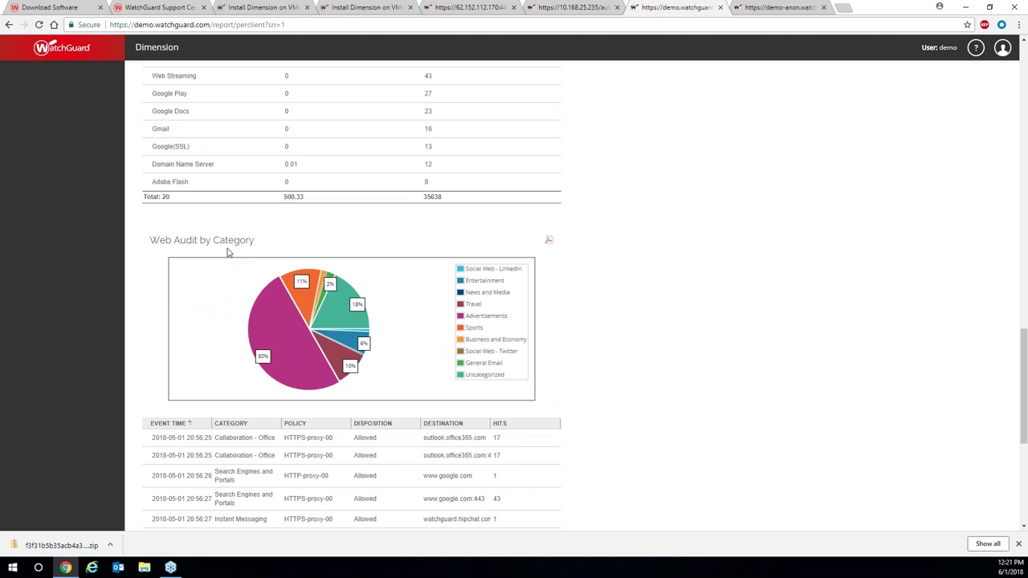
pyautogui.scroll(-1, 227, 253)
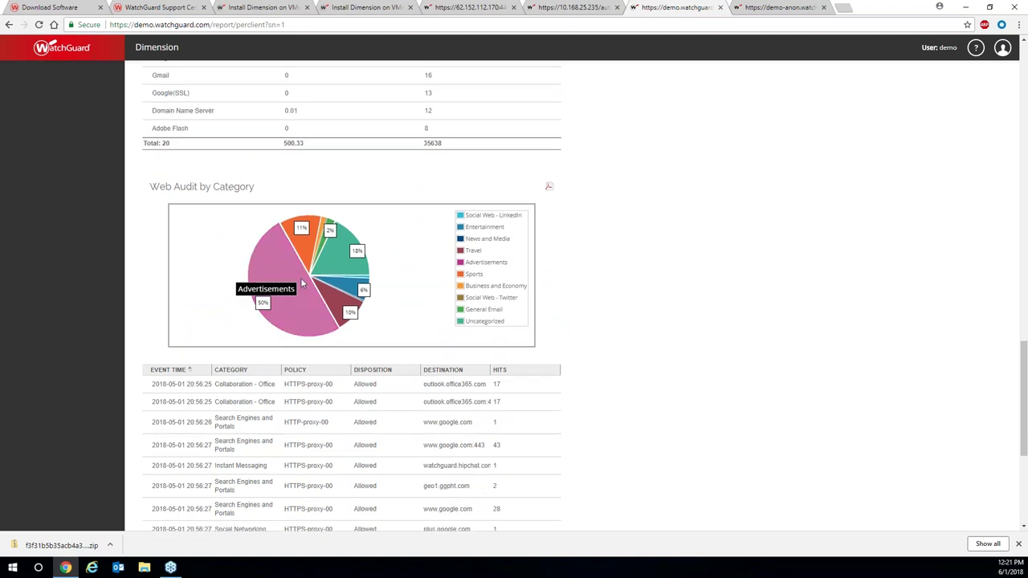
pyautogui.scroll(-2, 302, 283)
pyautogui.scroll(-3, 303, 290)
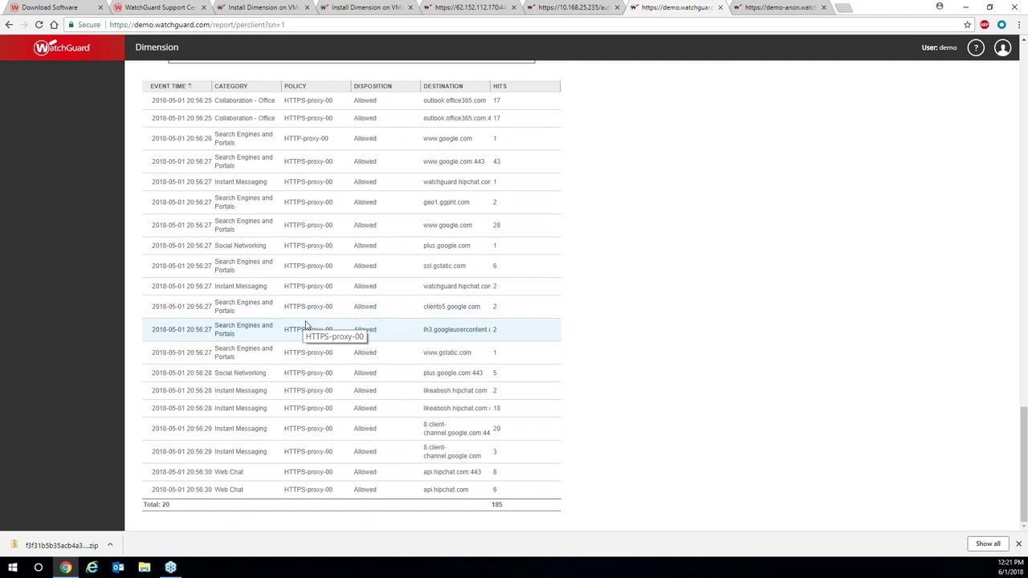
pyautogui.scroll(4, 315, 329)
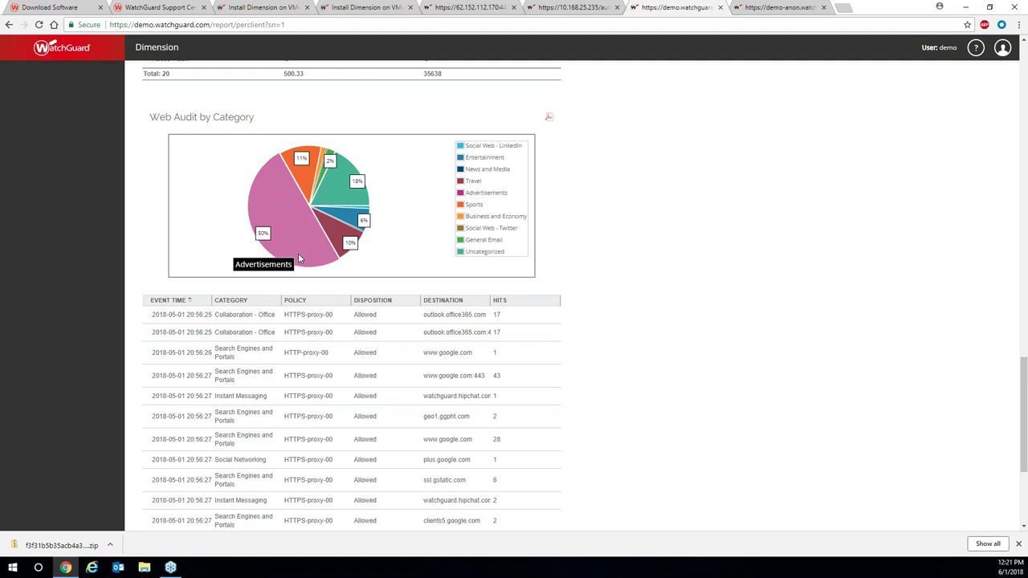
pyautogui.scroll(-3, 298, 259)
pyautogui.scroll(6, 299, 265)
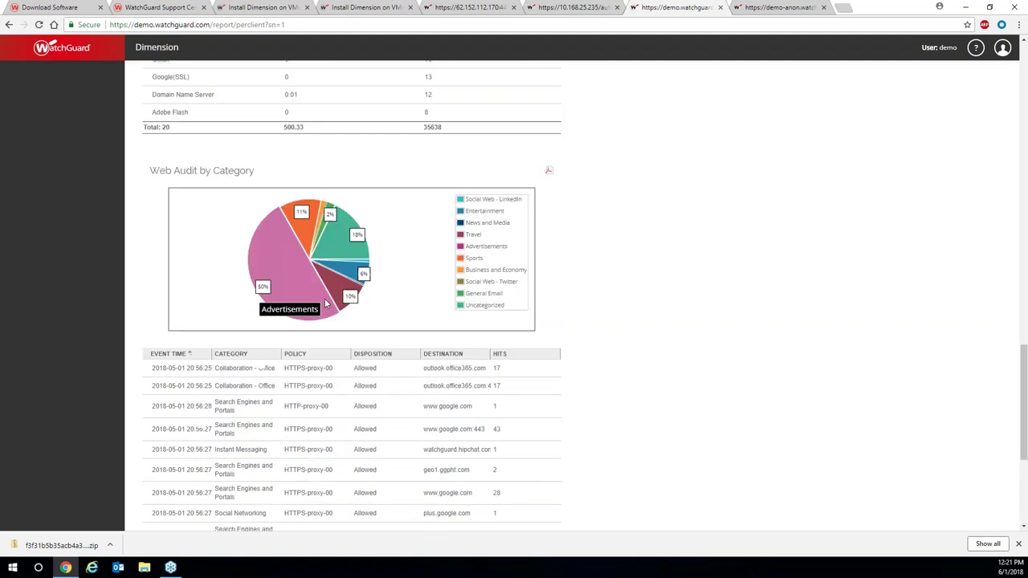
pyautogui.scroll(1, 542, 395)
pyautogui.scroll(-1, 555, 431)
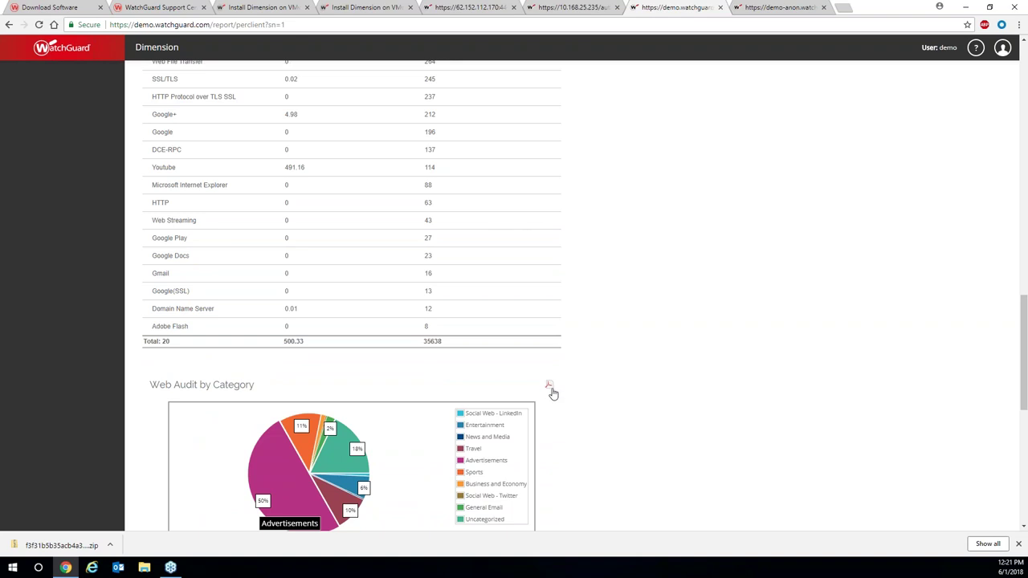
pyautogui.scroll(8, 563, 379)
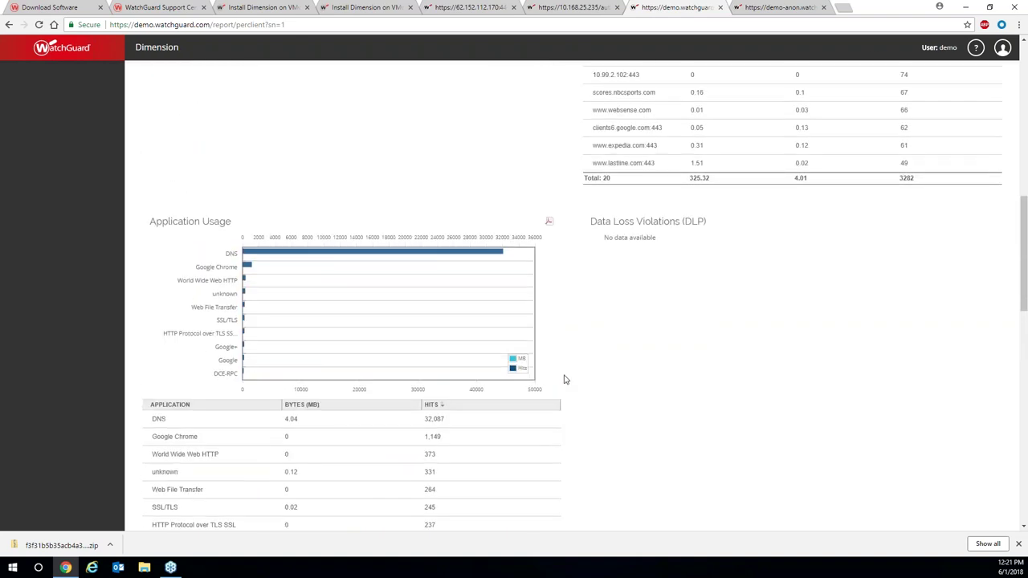
pyautogui.scroll(6, 563, 379)
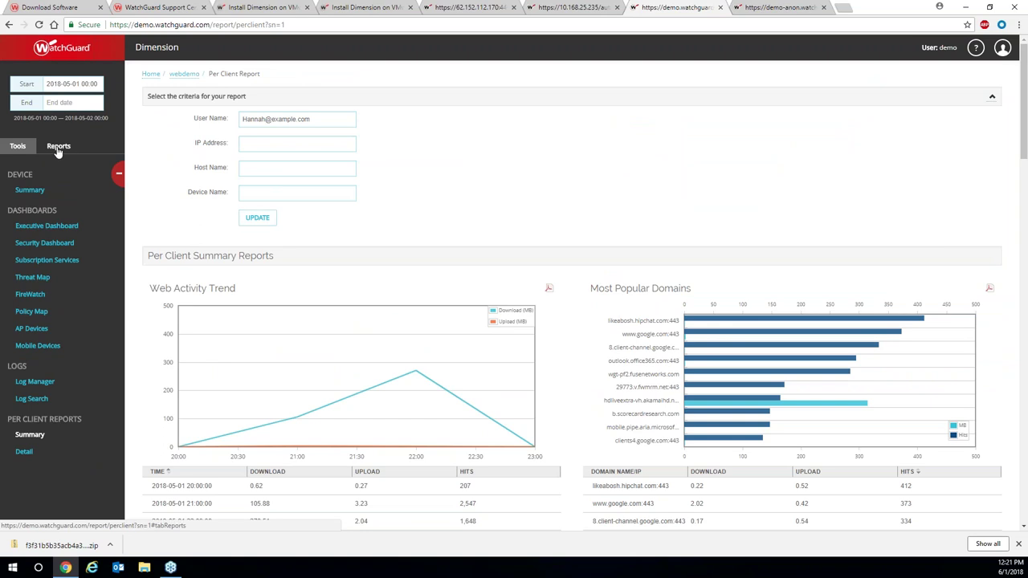
# In Reports, expand all categories and open WEB > Most Active Clients, showing 10 clients and 684.51 MB.
pyautogui.click(57, 148)
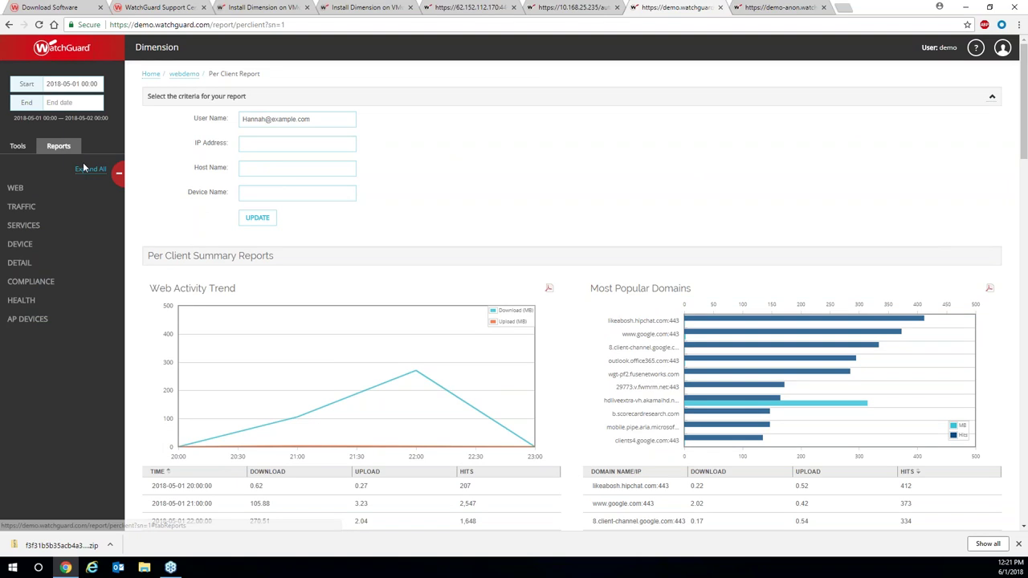
pyautogui.click(86, 171)
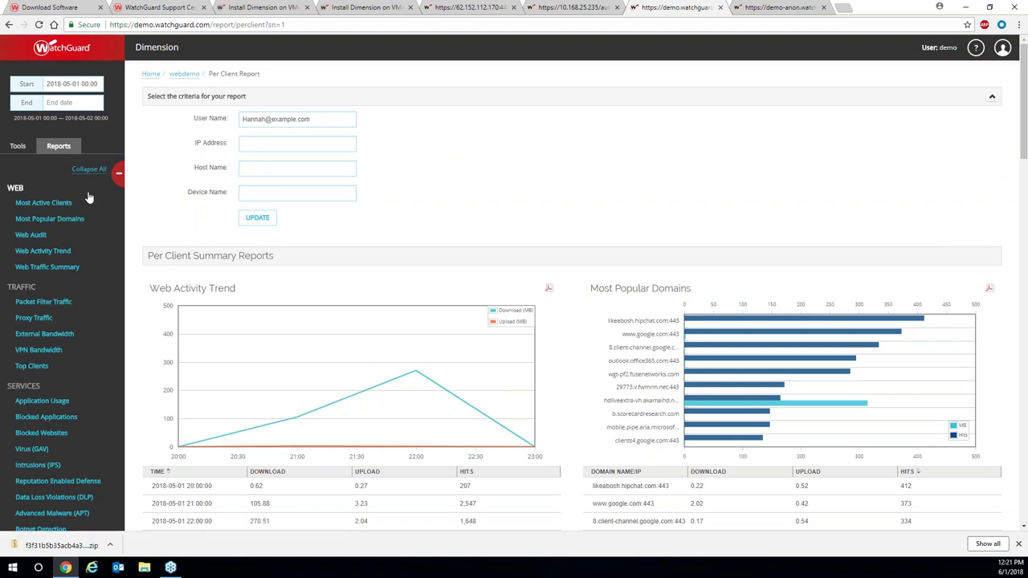
pyautogui.click(87, 171)
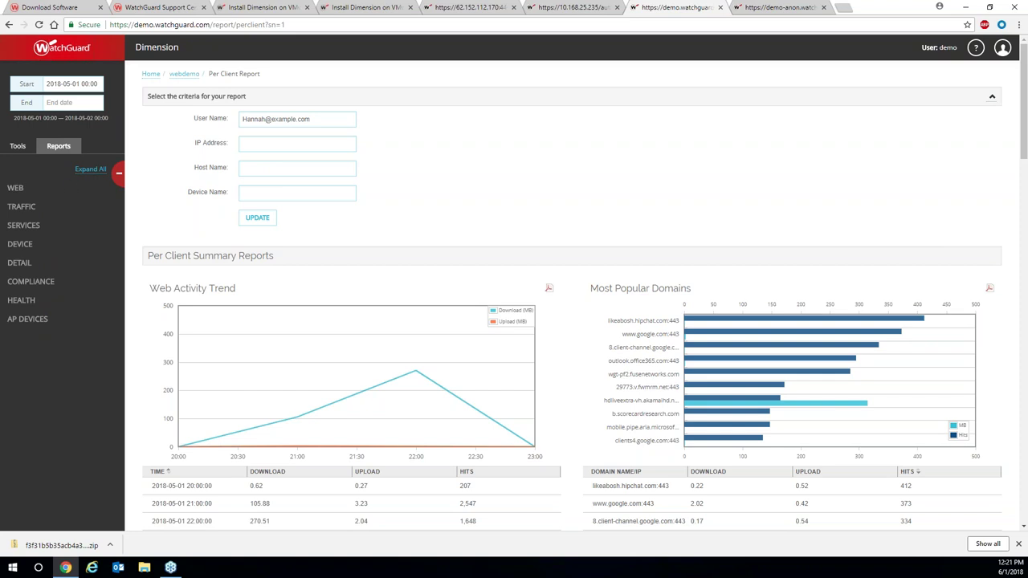
pyautogui.click(89, 170)
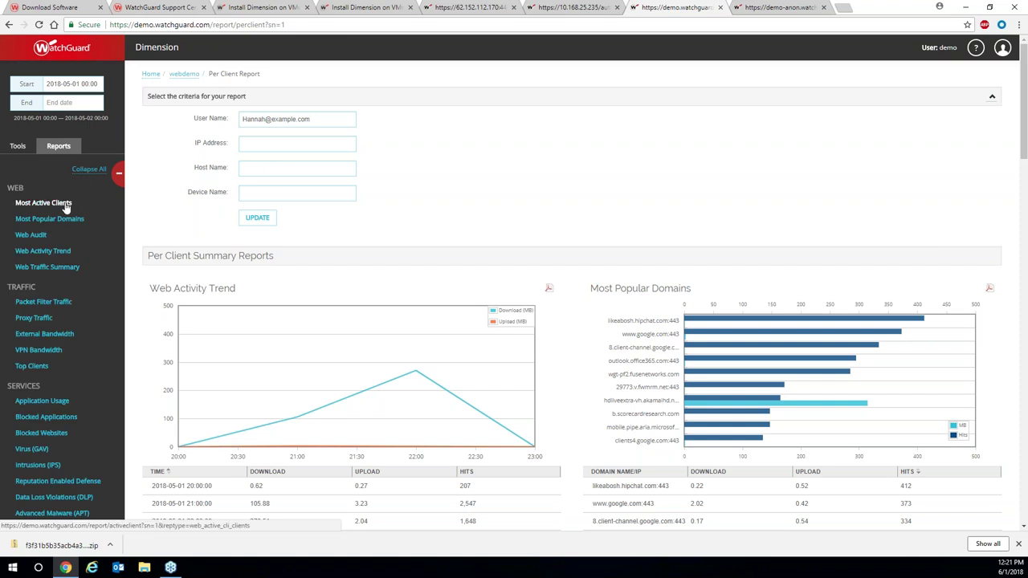
pyautogui.click(67, 207)
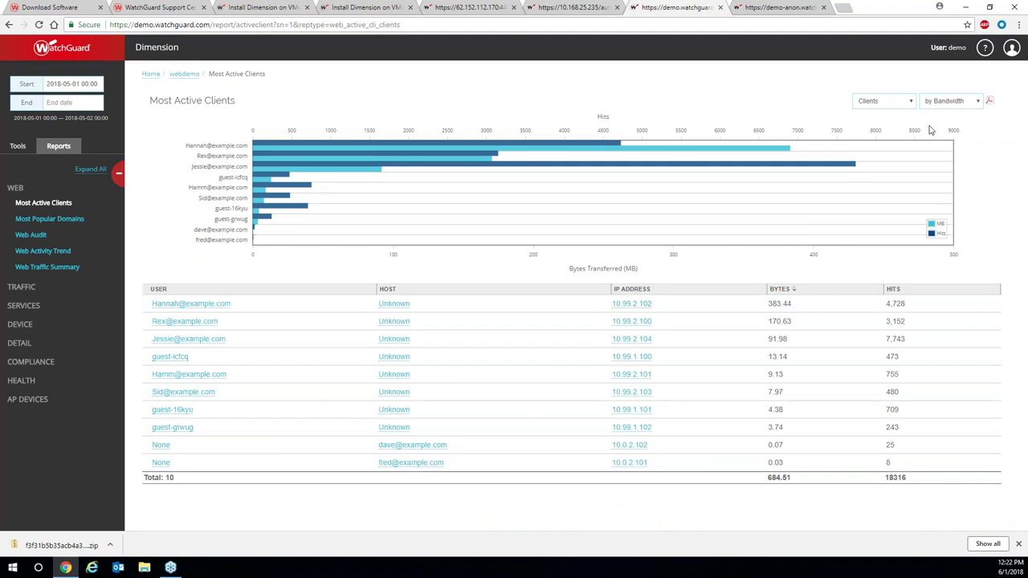
# Review the Clients and by Bandwidth dropdown options, then open the WEB > Web Audit report.
pyautogui.click(912, 102)
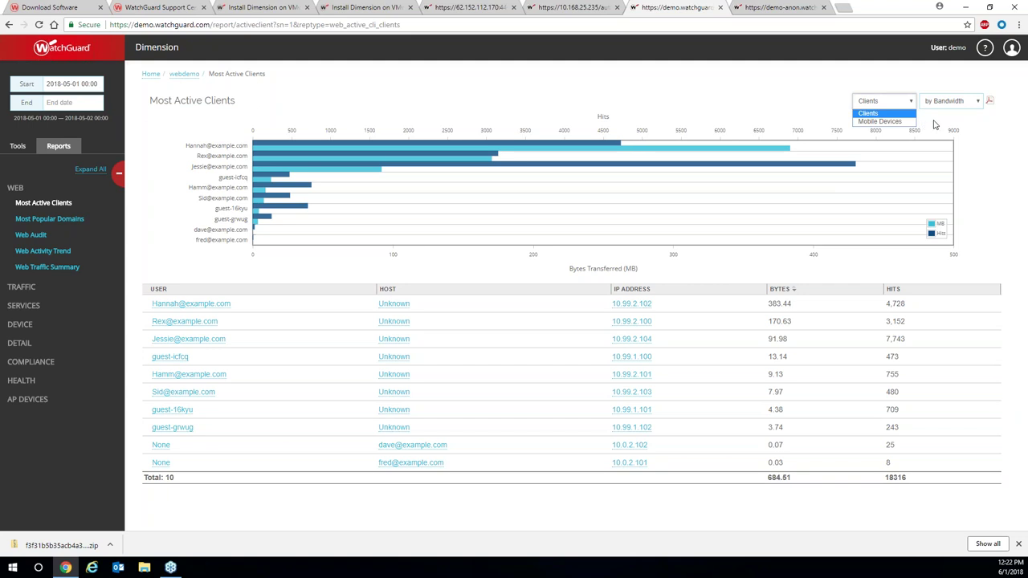
pyautogui.click(978, 104)
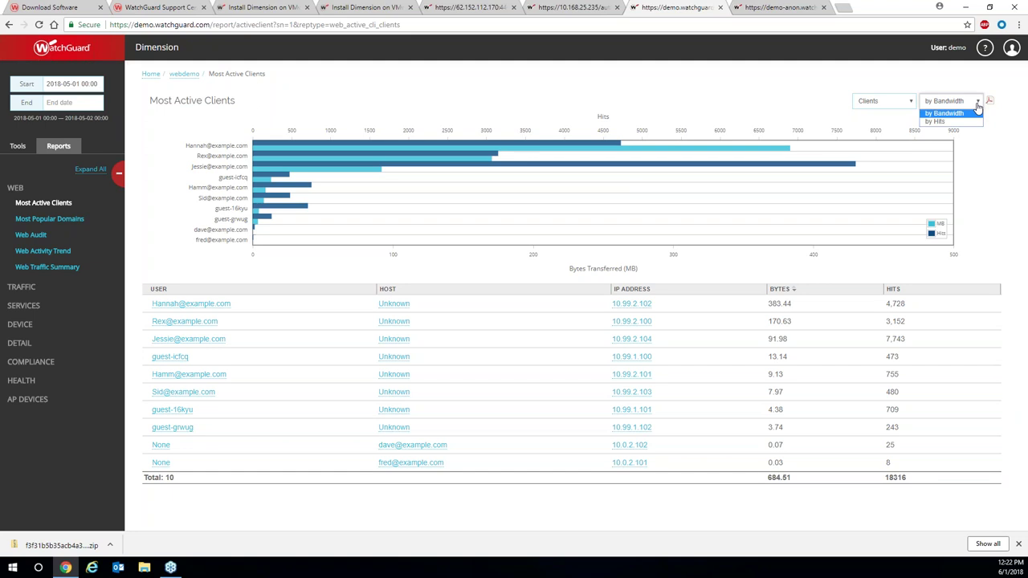
pyautogui.click(31, 235)
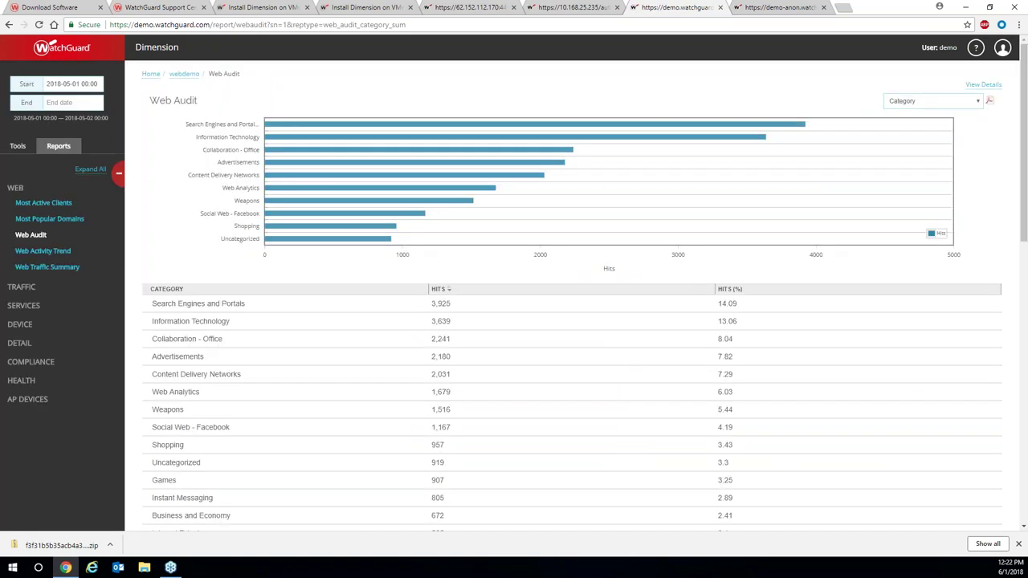
# Check the Category grouping options, then expand TRAFFIC and HEALTH and open Health Summary.
pyautogui.scroll(-10, 190, 350)
pyautogui.scroll(10, 189, 346)
pyautogui.click(978, 102)
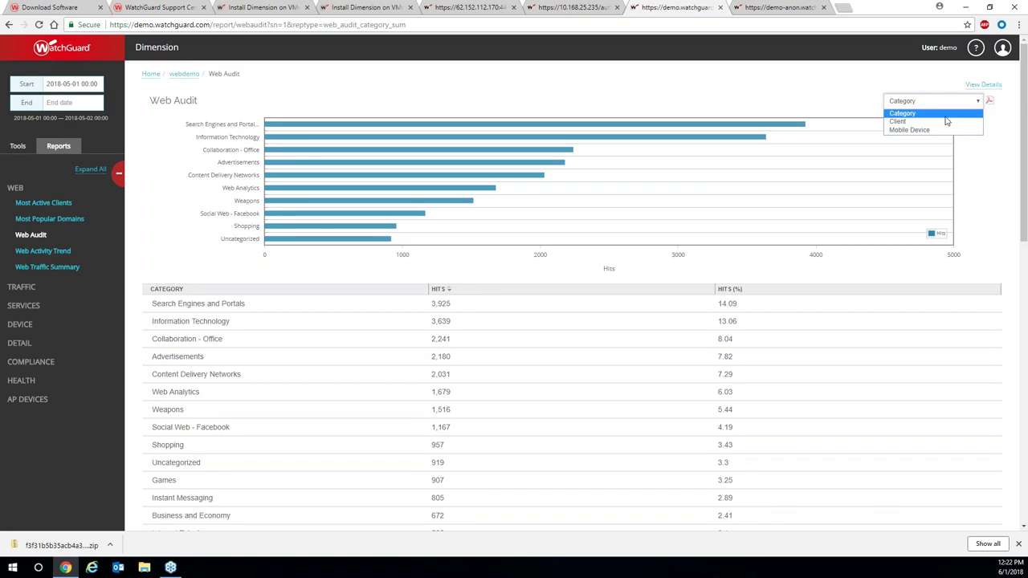
pyautogui.click(806, 91)
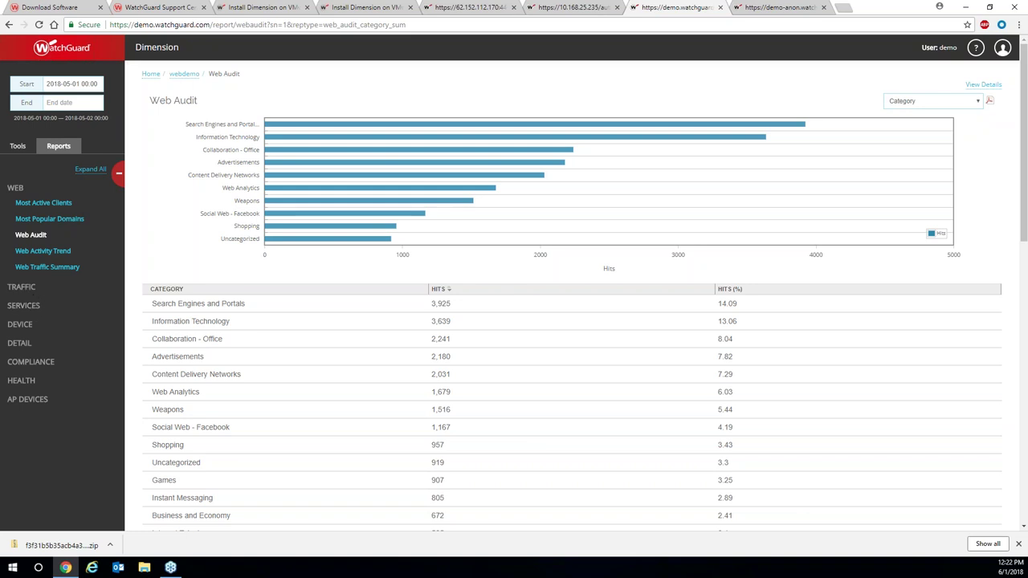
pyautogui.click(28, 287)
pyautogui.scroll(-3, 30, 314)
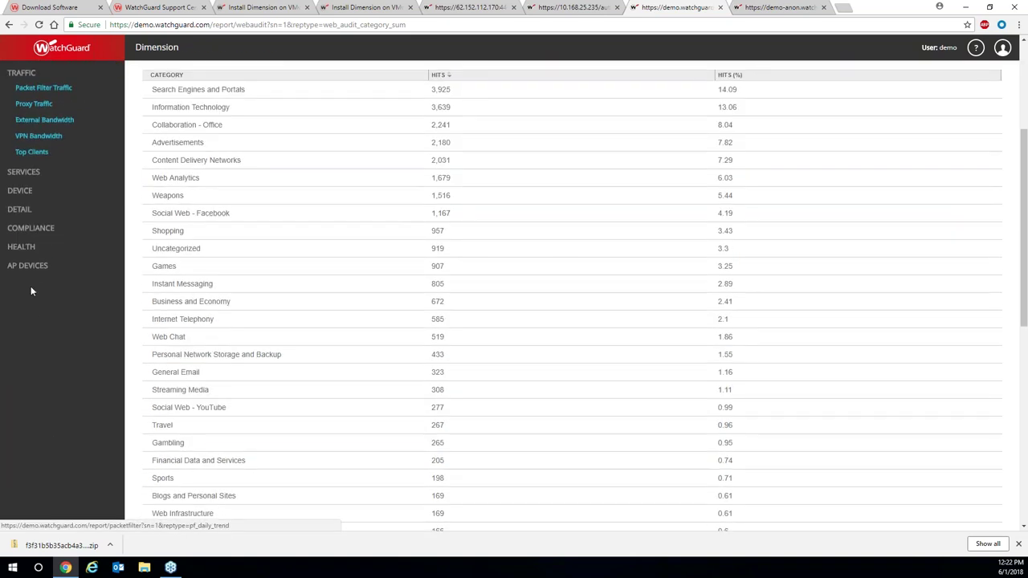
pyautogui.click(23, 248)
pyautogui.click(33, 268)
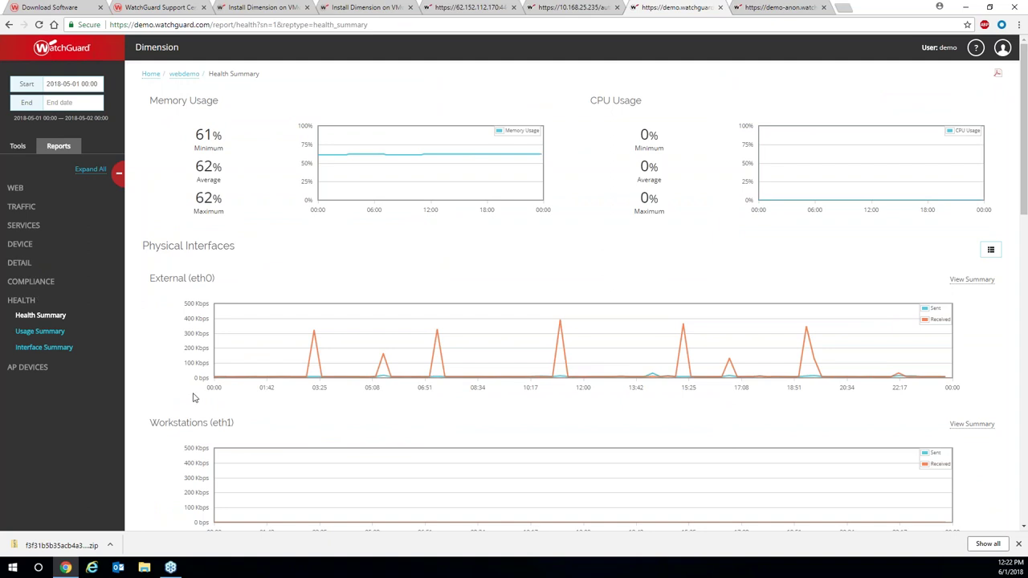
# Scroll the Health Summary charts, then switch to the demo-anon tab's Executive Dashboard.
pyautogui.scroll(-2, 193, 398)
pyautogui.scroll(-10, 192, 398)
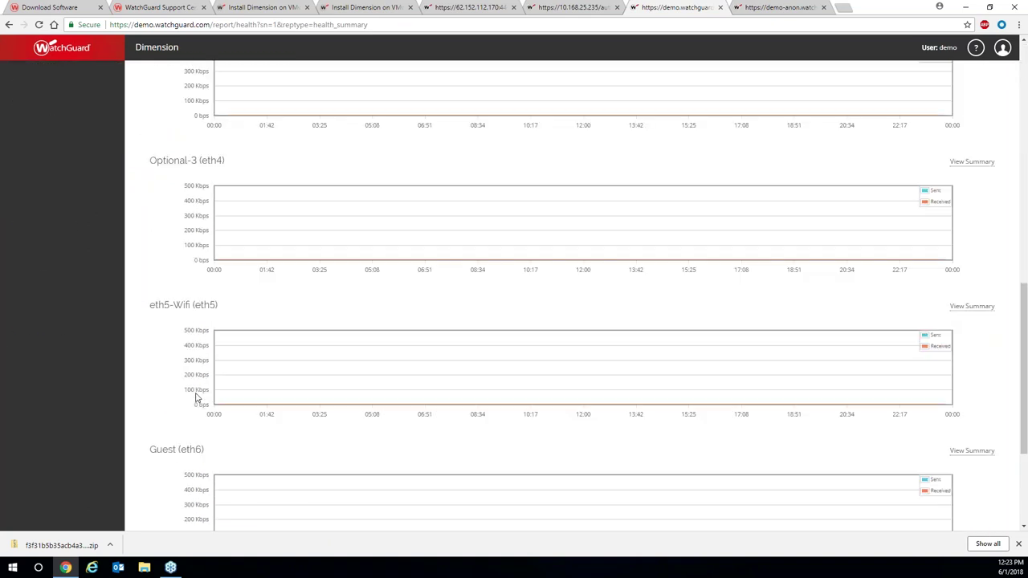
pyautogui.scroll(11, 195, 398)
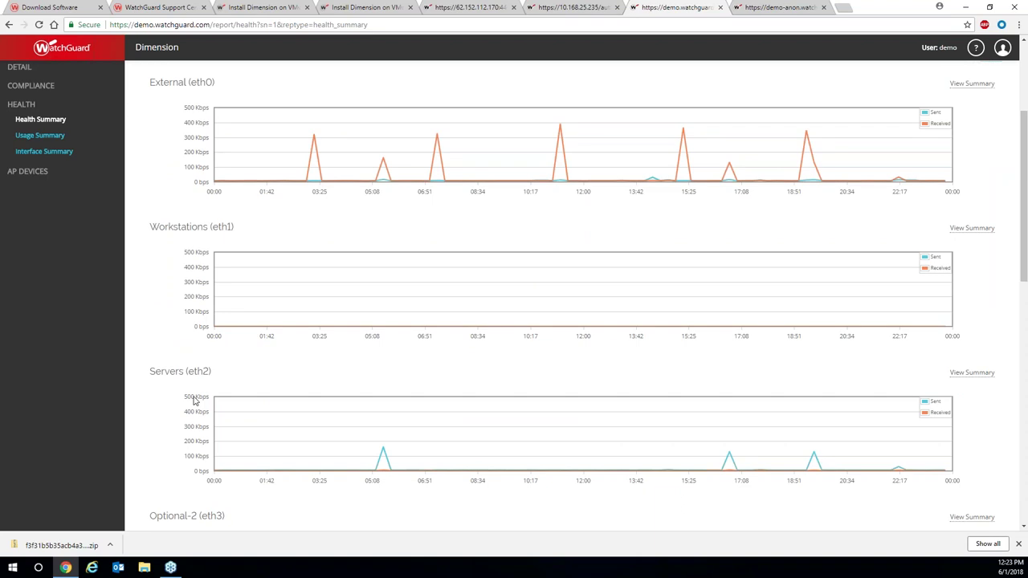
pyautogui.click(778, 7)
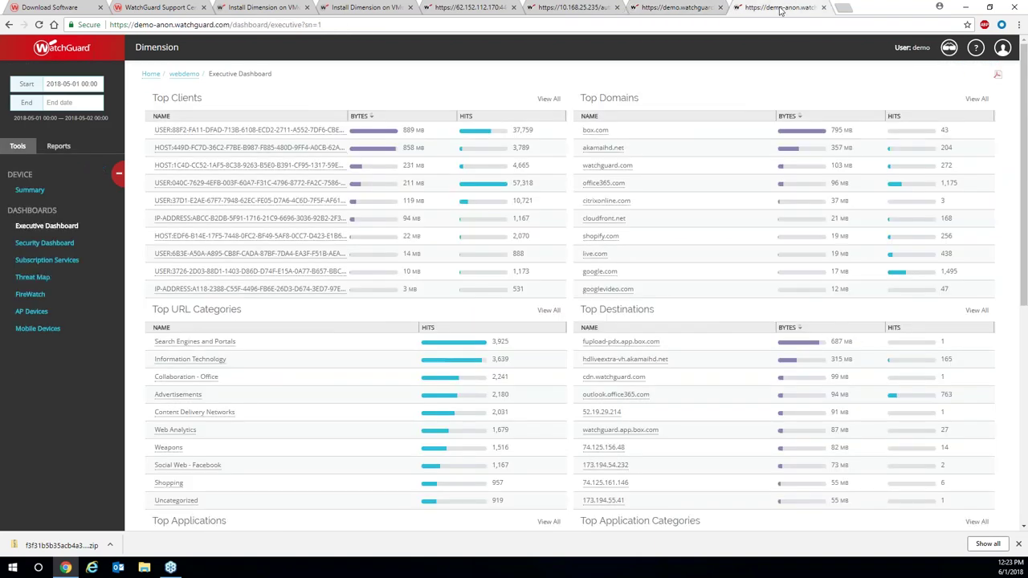
# Move past the 10.168.25.235 login tab to the 62.152.112.170 Devices list with LionCluster.
pyautogui.click(577, 8)
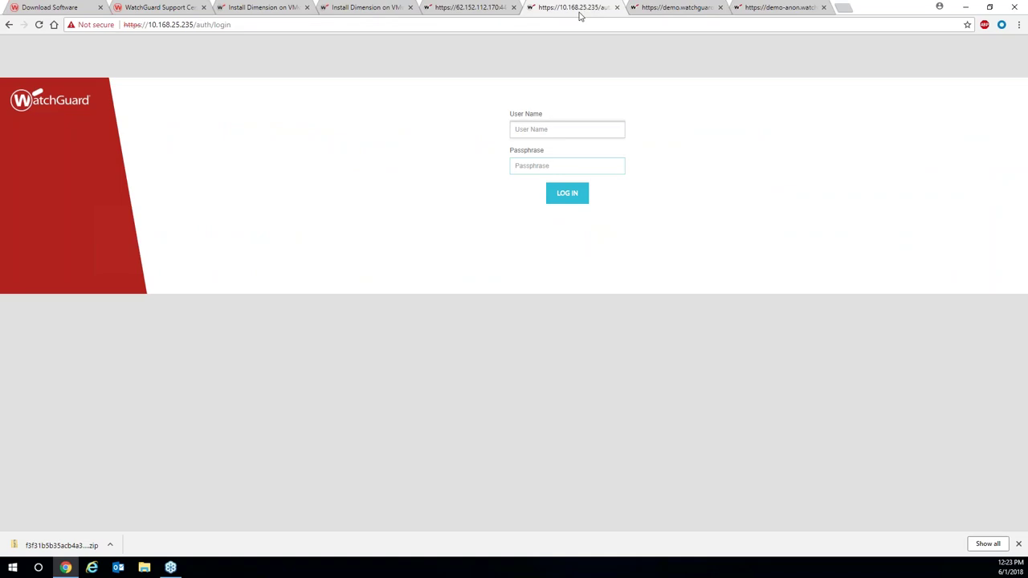
pyautogui.click(470, 7)
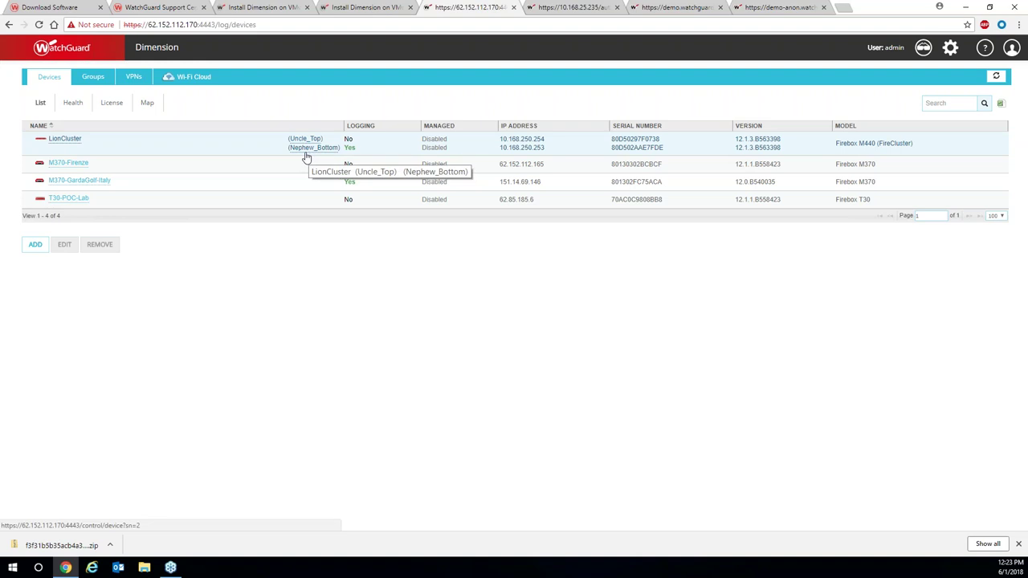
# Open LionCluster's Executive Dashboard from its link in the Devices list.
pyautogui.click(69, 140)
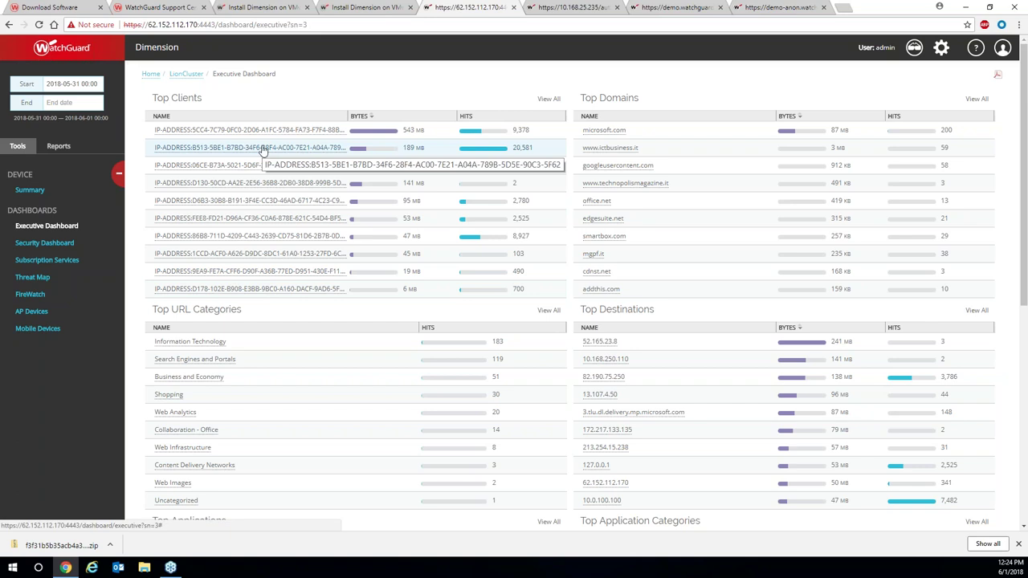
# Bring up the Disable Anonymized Mode prompt asking for Anonymization Officer user name and passphrase.
pyautogui.scroll(-1, 614, 205)
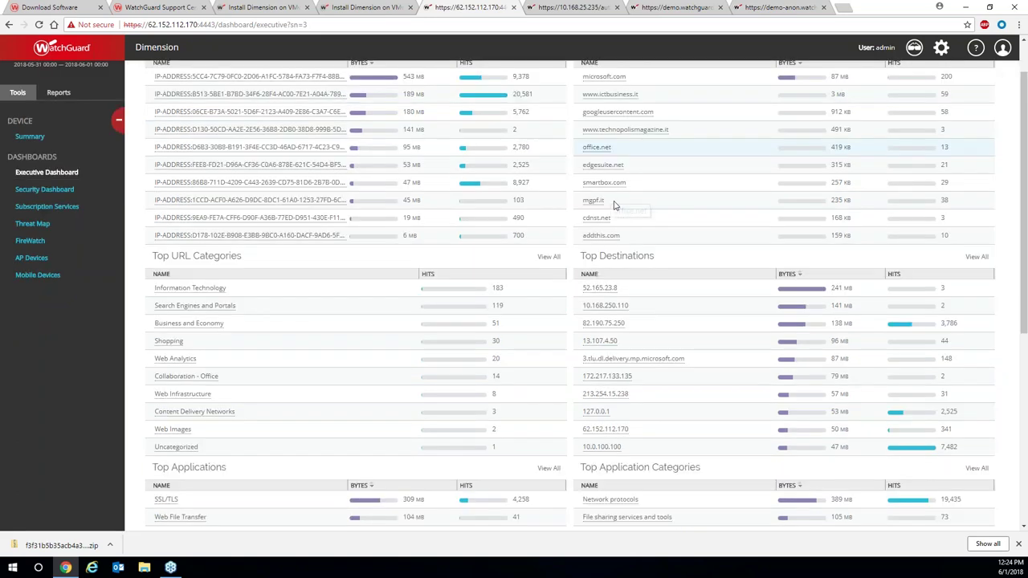
pyautogui.scroll(-3, 614, 205)
pyautogui.scroll(4, 614, 203)
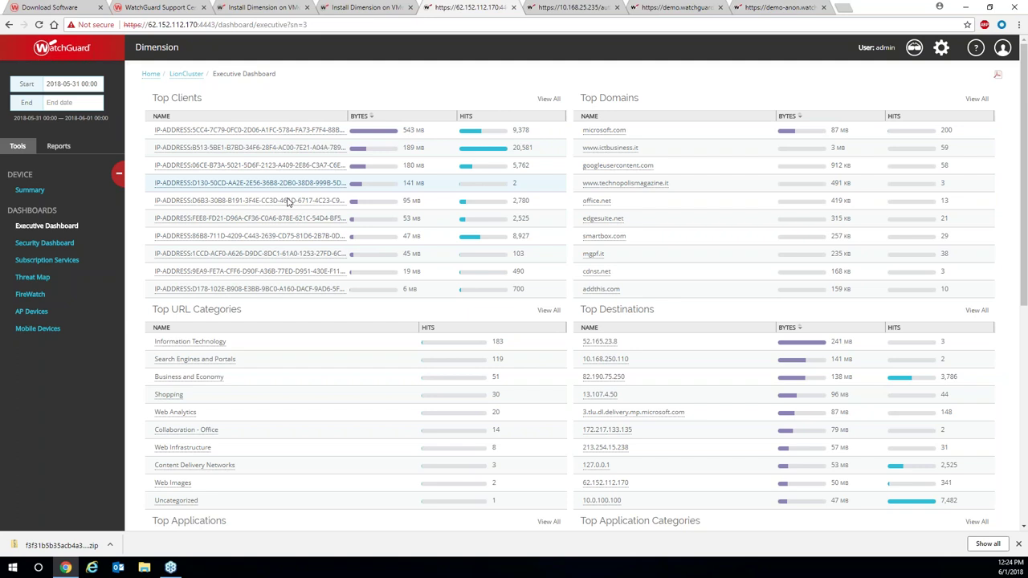
pyautogui.click(915, 49)
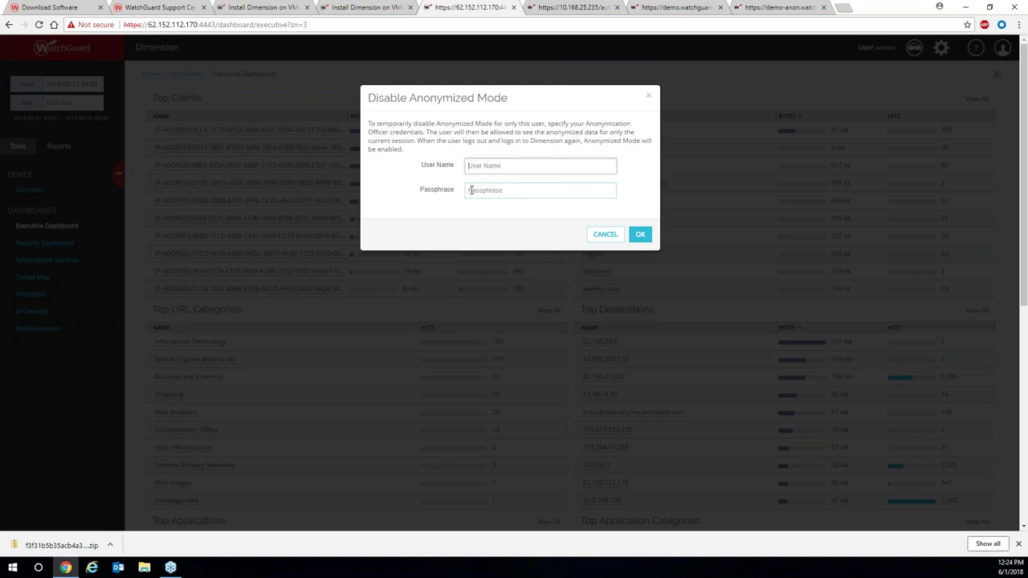
# Dismiss the anonymization prompt and go to Manage Tasks, listing test3, Test2 and test monthly.
pyautogui.click(648, 97)
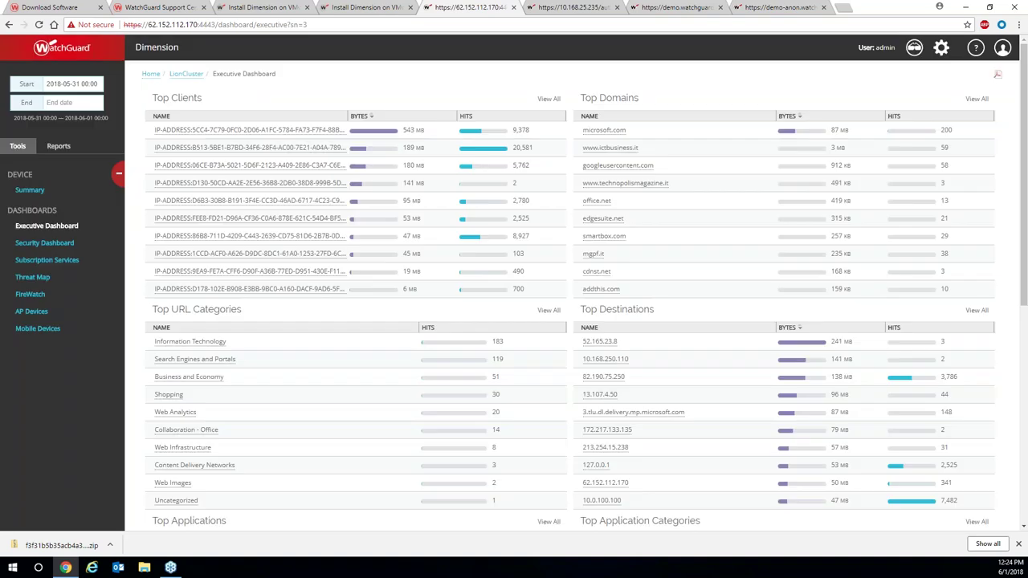
pyautogui.click(942, 50)
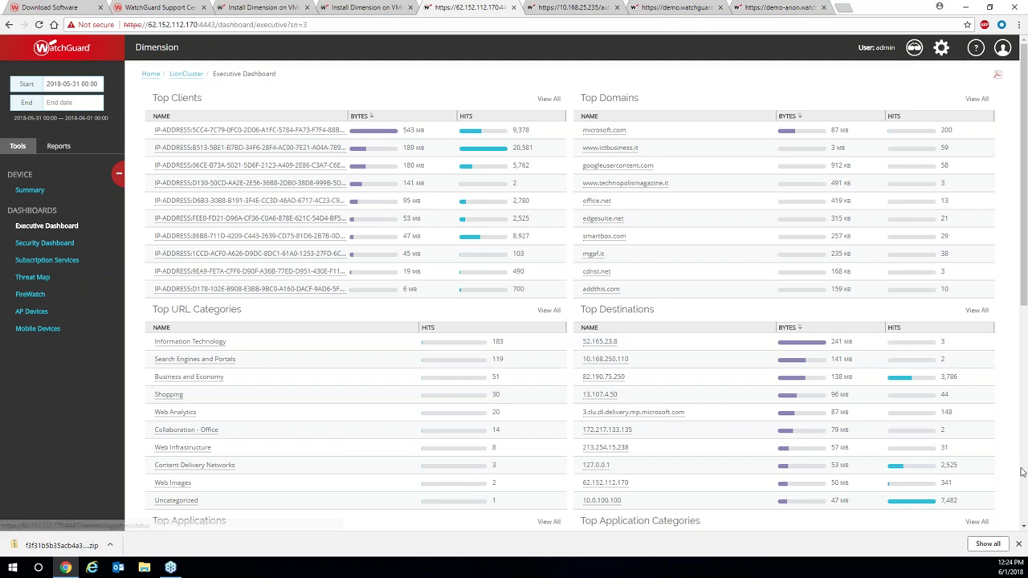
pyautogui.click(1018, 545)
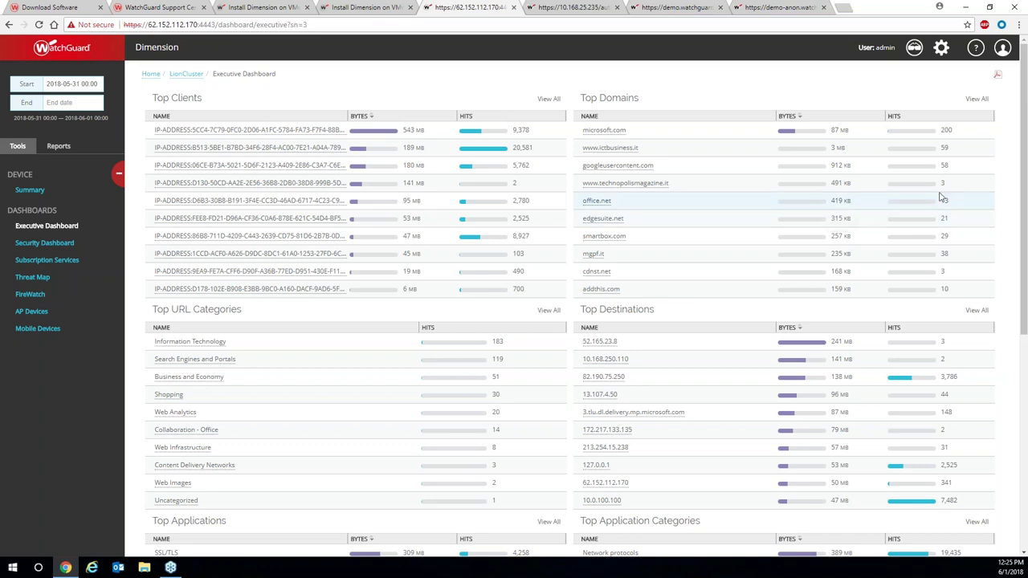
pyautogui.click(941, 50)
pyautogui.click(939, 57)
pyautogui.click(940, 53)
pyautogui.click(908, 74)
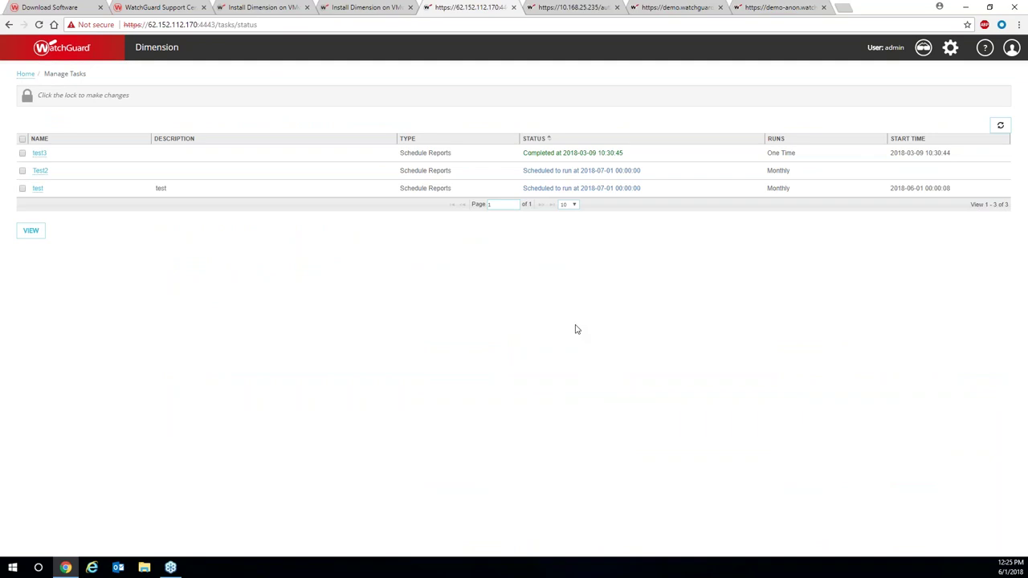
# Unlock the Manage Tasks list for changes and show the ADD menu of task types.
pyautogui.click(27, 96)
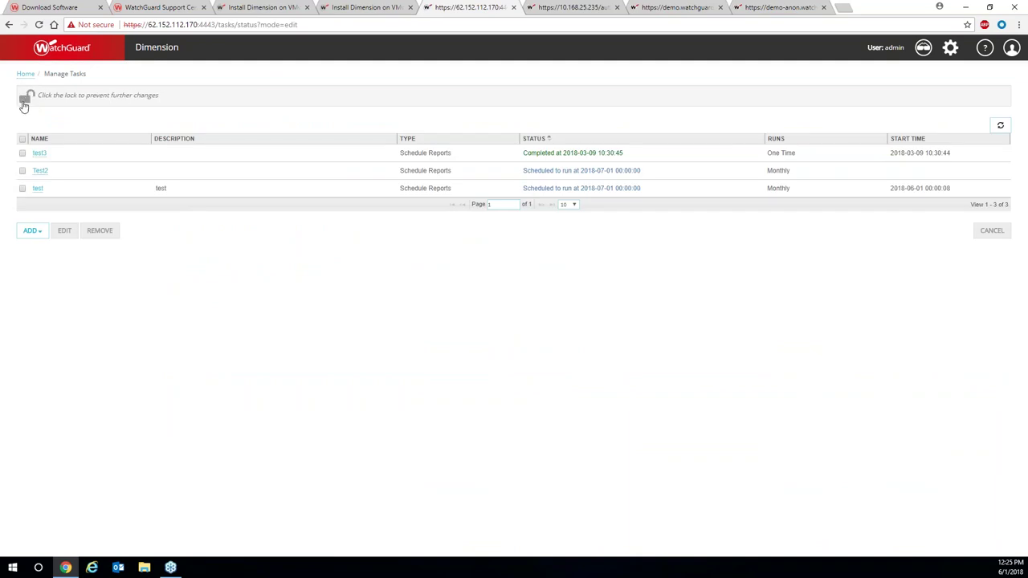
pyautogui.click(35, 233)
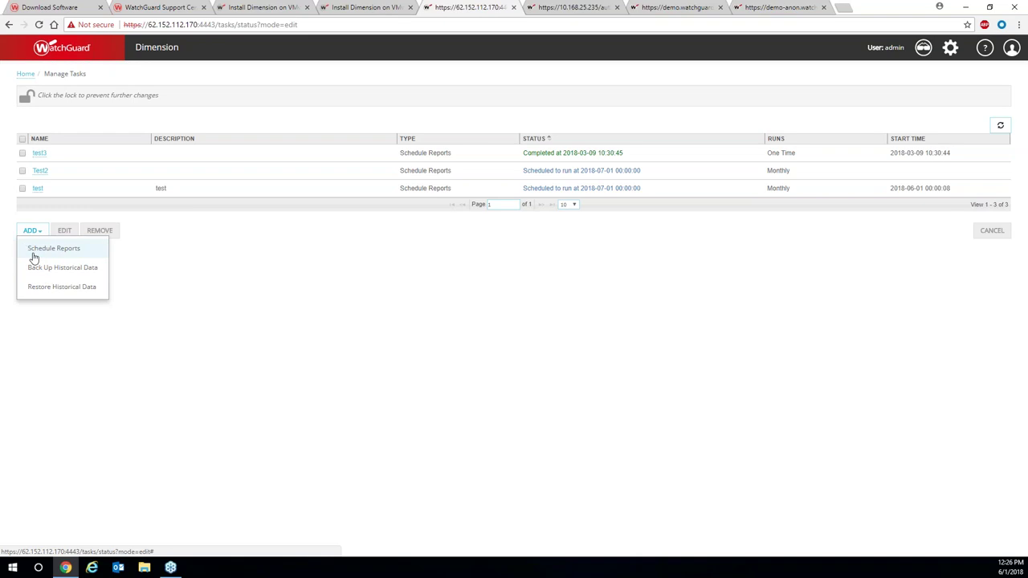
# Create a Schedule Reports task named report_navigazione and advance to Resource Selection.
pyautogui.click(49, 253)
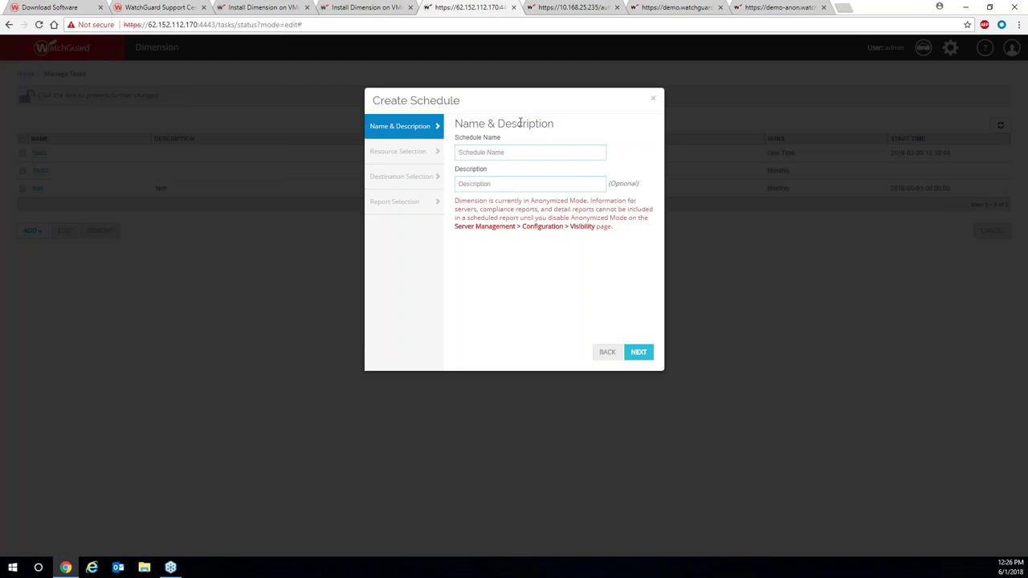
pyautogui.click(517, 147)
pyautogui.write('r')
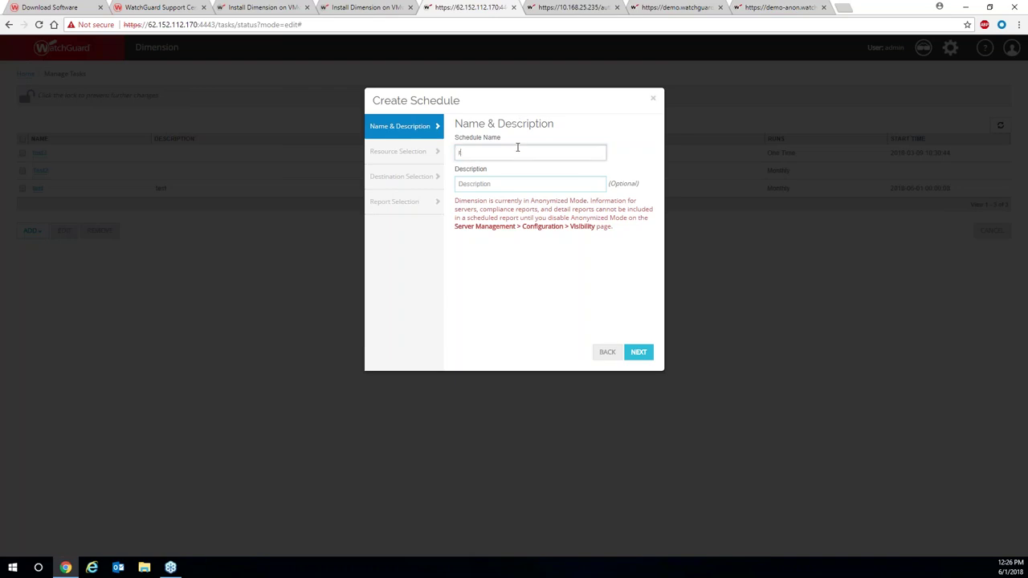
pyautogui.write('eportnavigazione_')
pyautogui.press('BackSpace')
pyautogui.write('_')
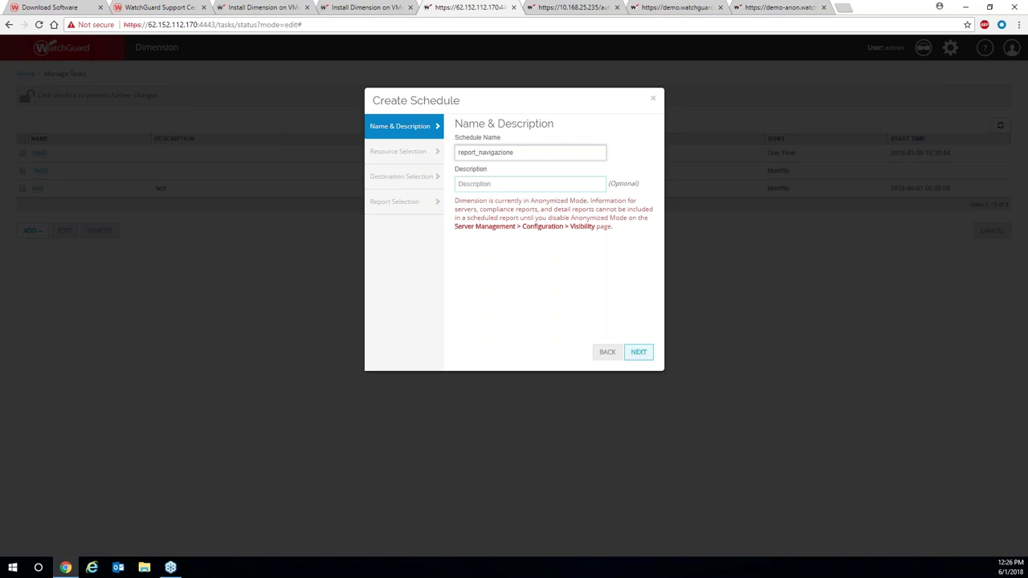
pyautogui.press('Return')
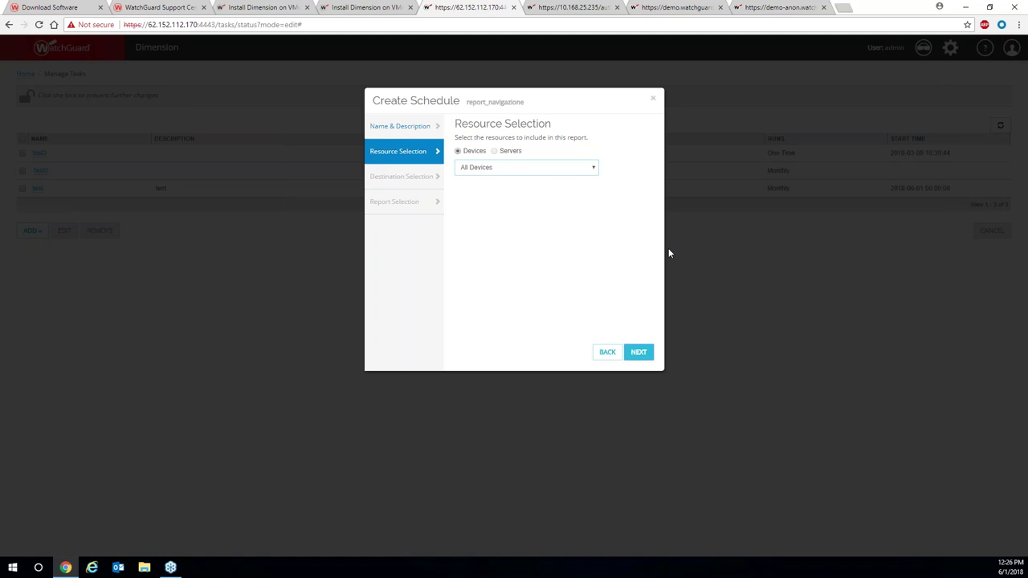
# Restrict the schedule to specified devices with only LionCluster [Cluster] selected, then continue.
pyautogui.click(584, 175)
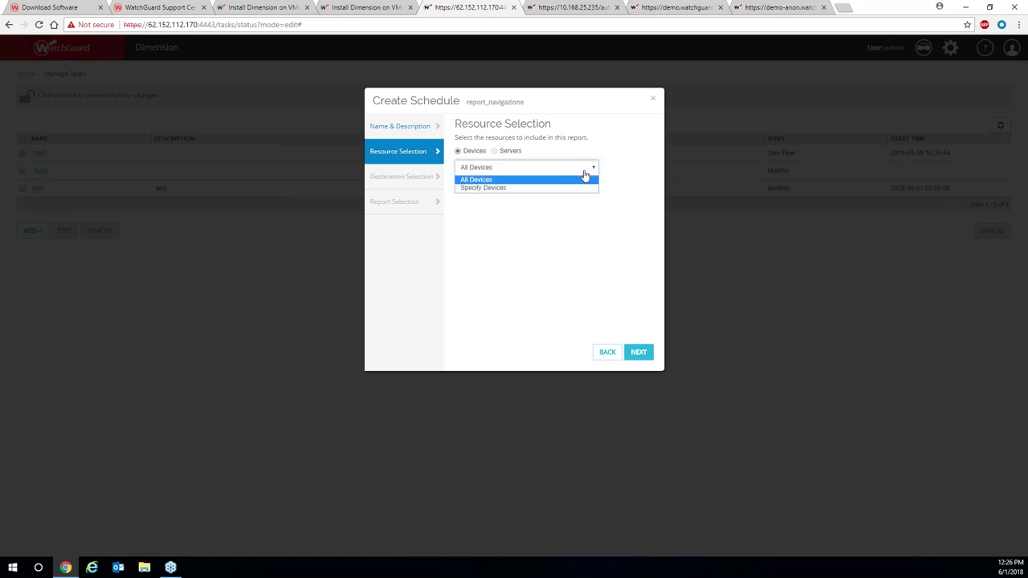
pyautogui.click(508, 190)
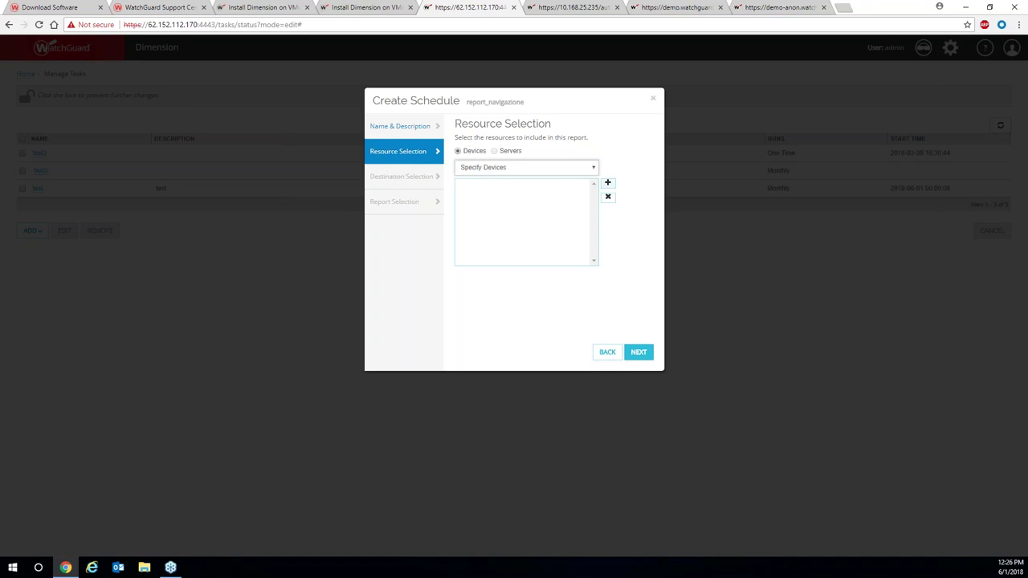
pyautogui.click(608, 183)
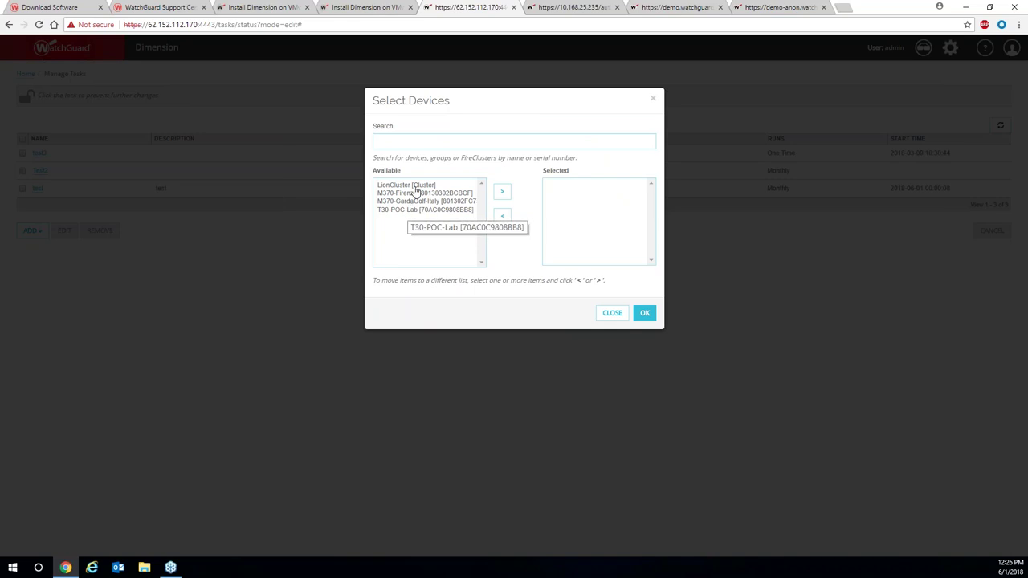
pyautogui.click(415, 187)
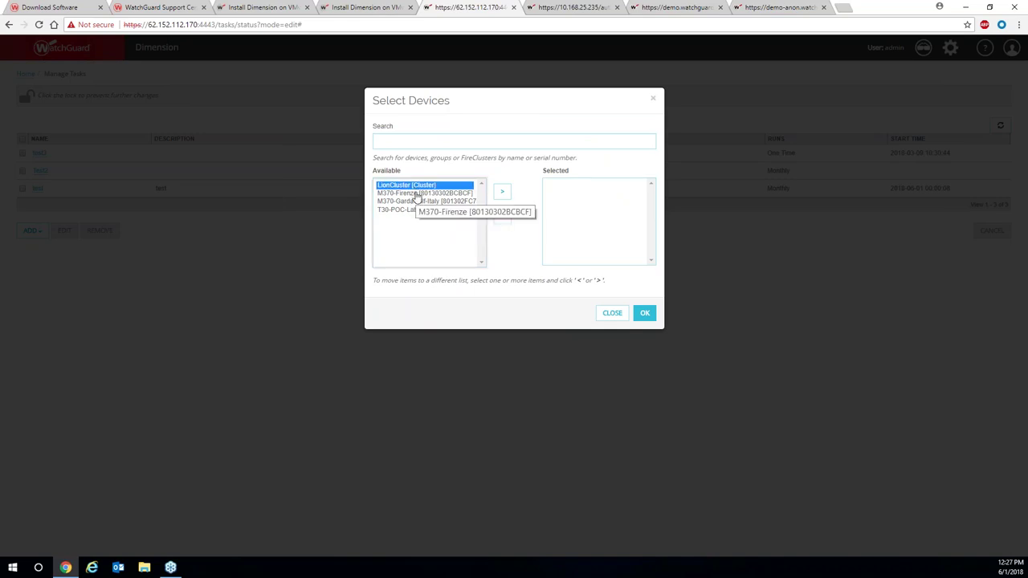
pyautogui.click(502, 191)
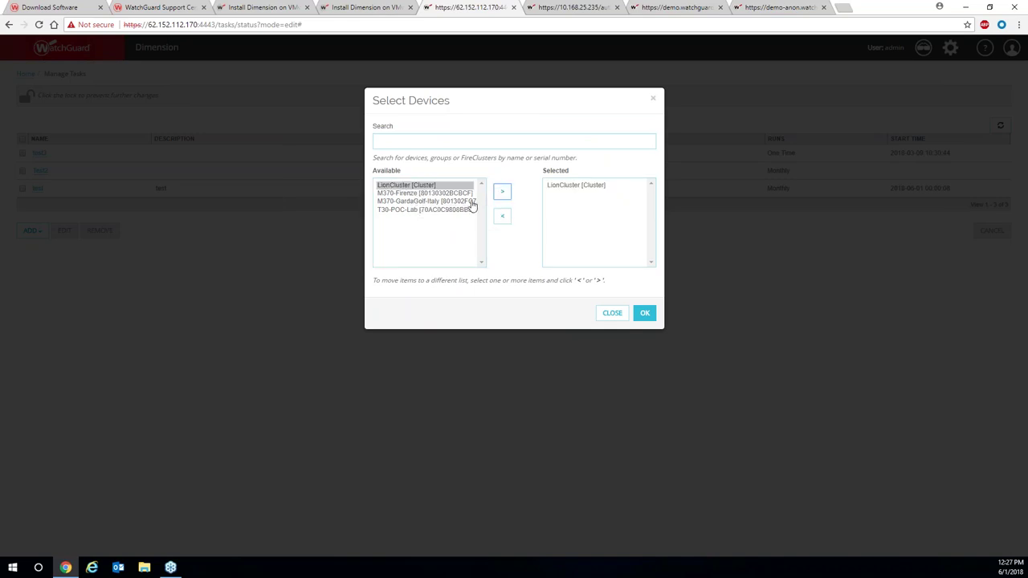
pyautogui.click(420, 194)
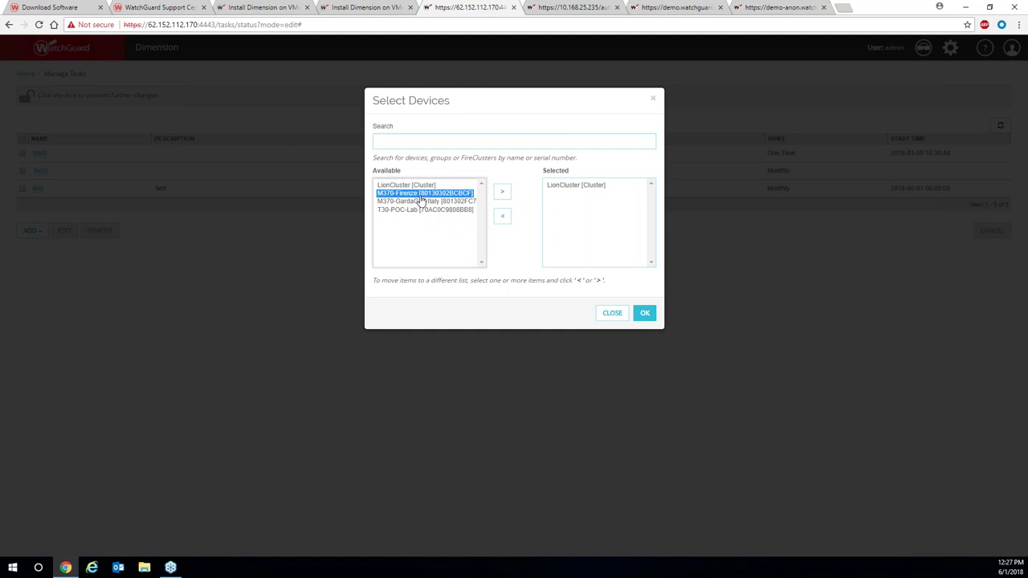
pyautogui.click(499, 195)
pyautogui.click(558, 195)
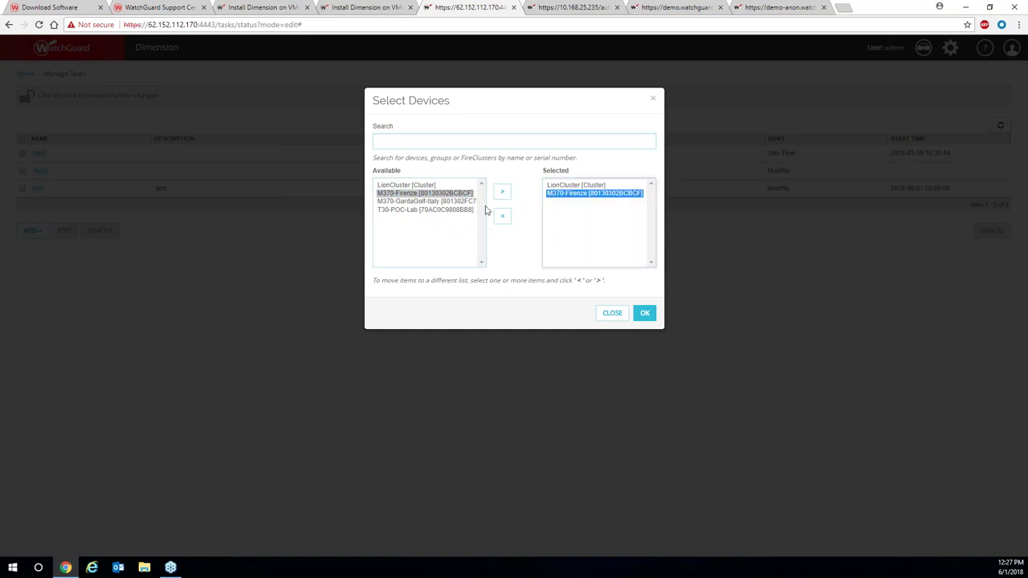
pyautogui.click(498, 221)
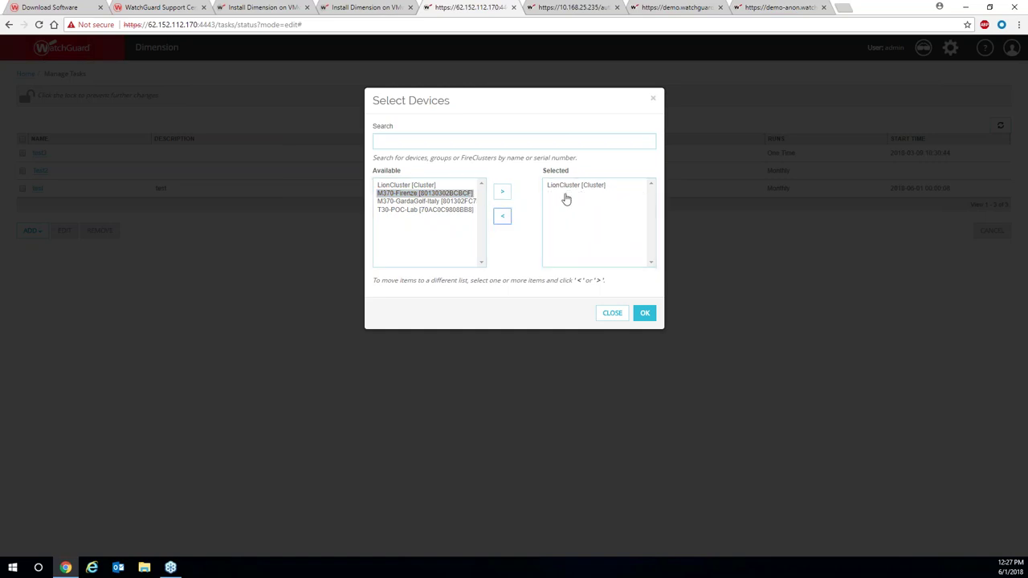
pyautogui.click(560, 193)
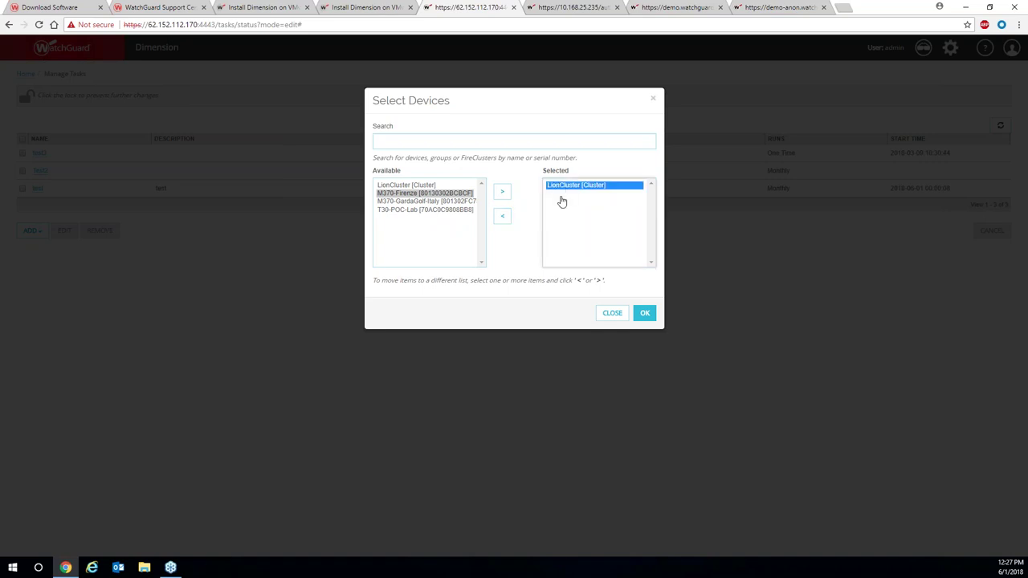
pyautogui.click(645, 314)
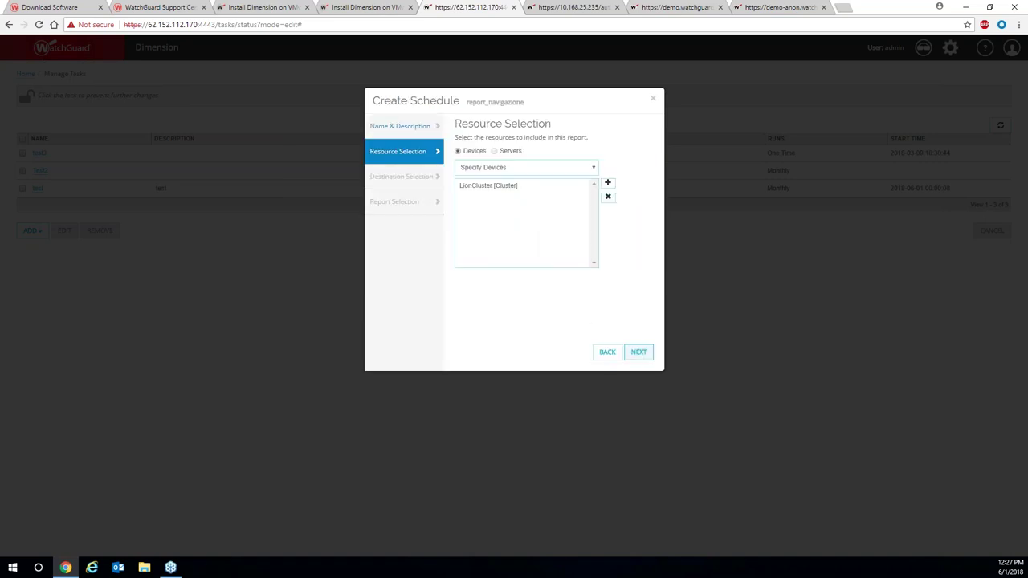
pyautogui.click(638, 352)
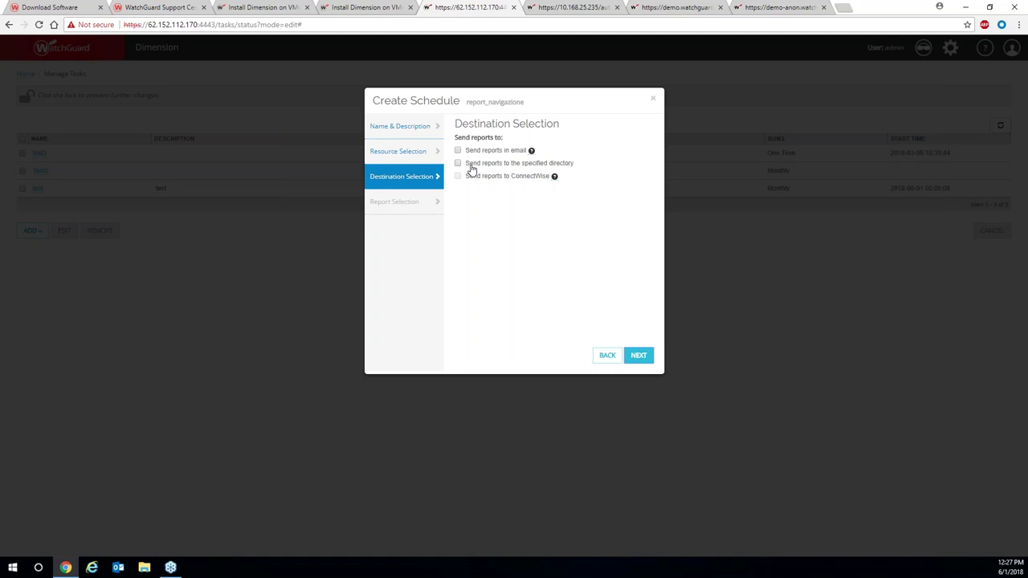
# Try an FTP directory destination, find no servers listed, and switch to e-mail delivery instead.
pyautogui.click(457, 164)
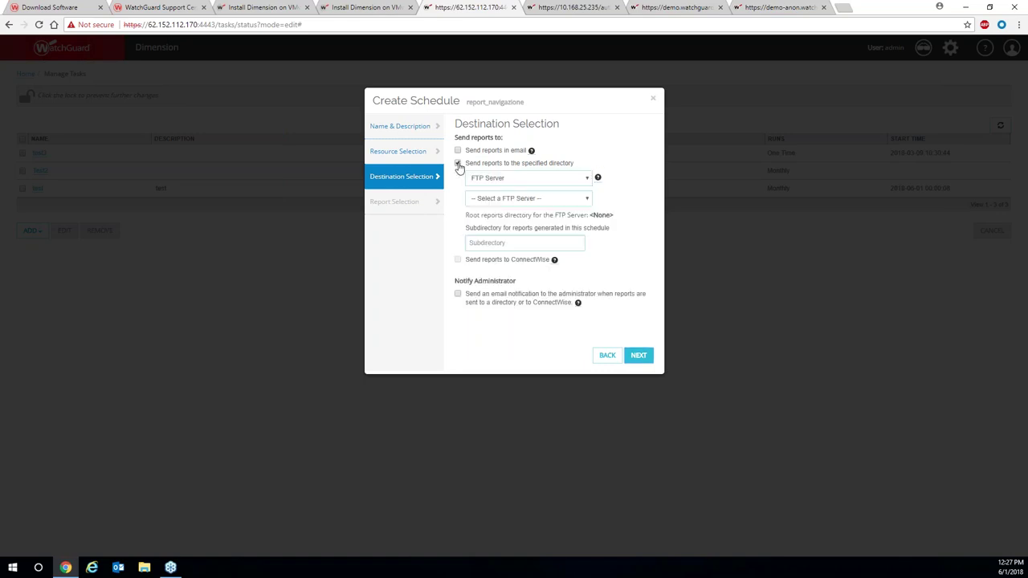
pyautogui.click(540, 179)
pyautogui.click(540, 189)
pyautogui.click(588, 199)
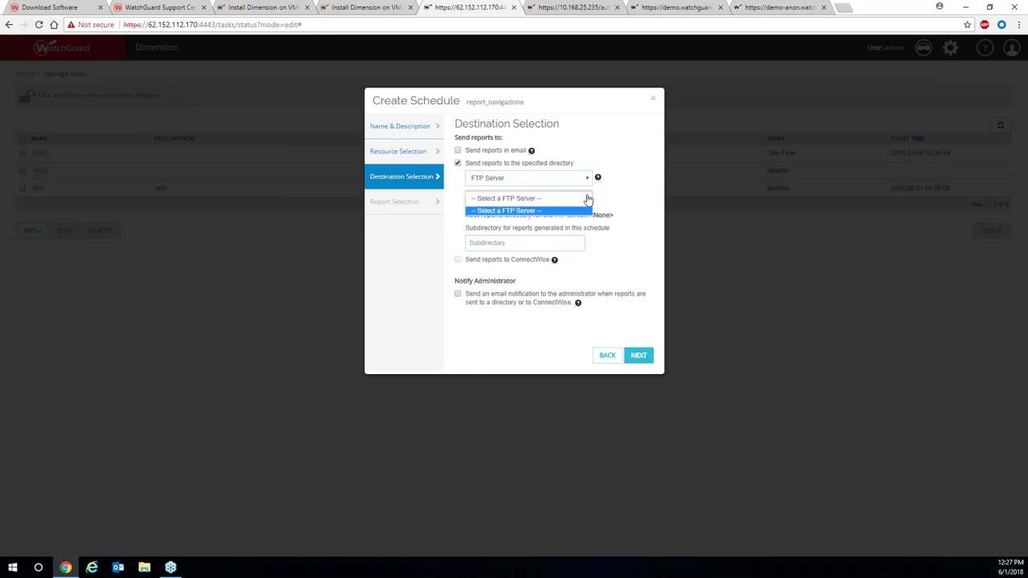
pyautogui.click(586, 197)
pyautogui.click(459, 163)
pyautogui.click(458, 151)
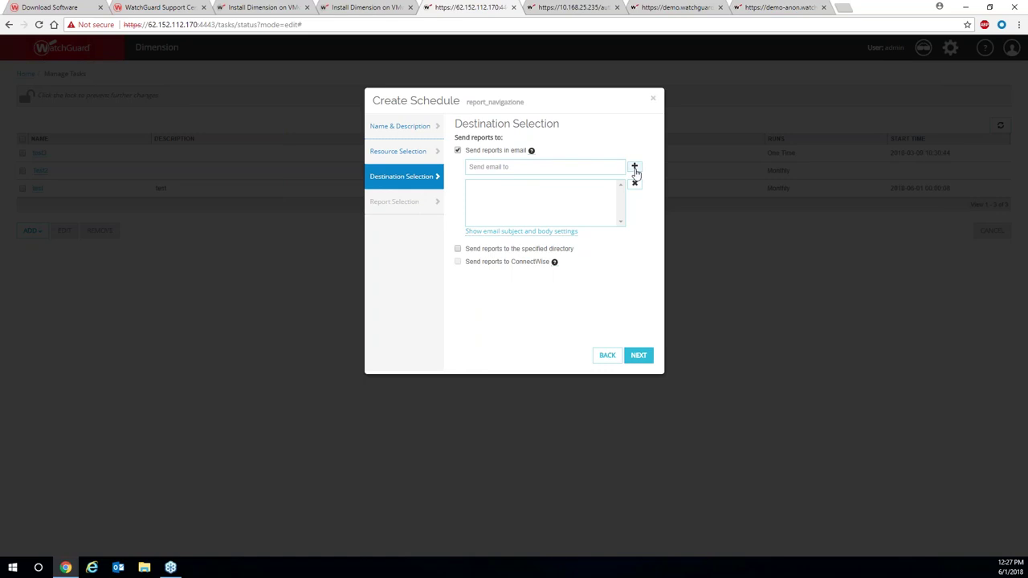
# Add the recipient's e-mail address to the destination list and continue to Report Selection.
pyautogui.click(581, 165)
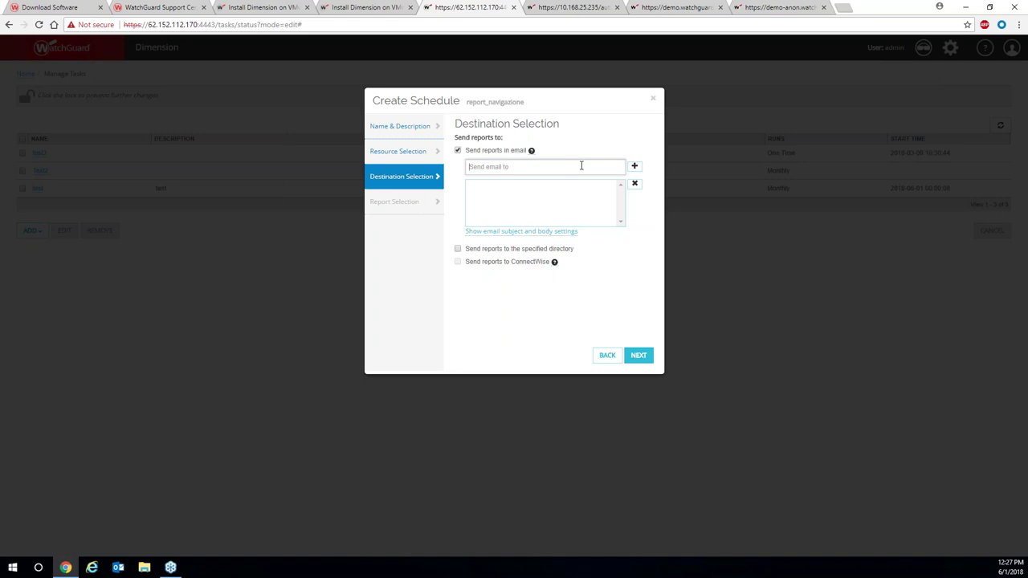
pyautogui.click(635, 166)
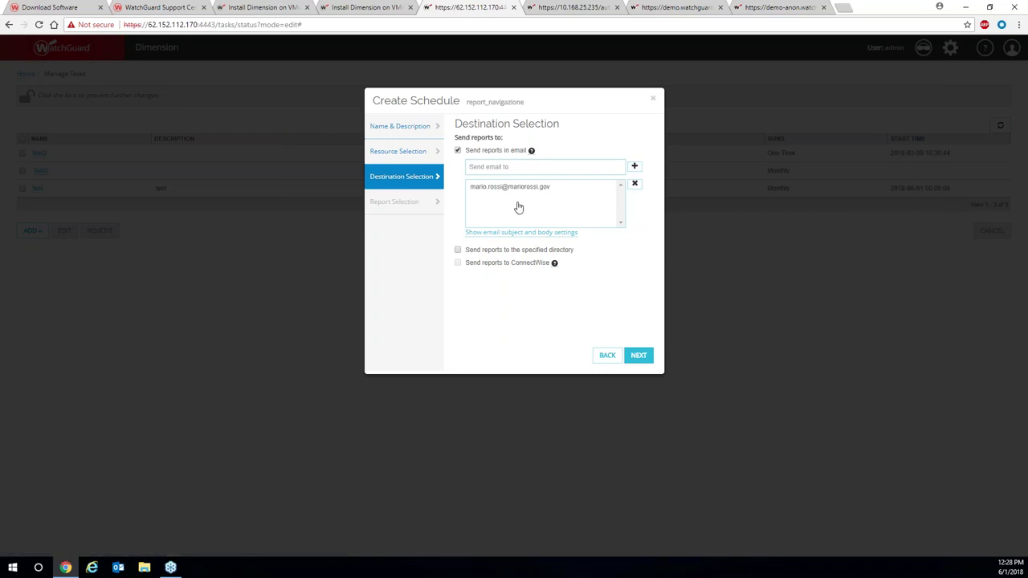
pyautogui.click(634, 359)
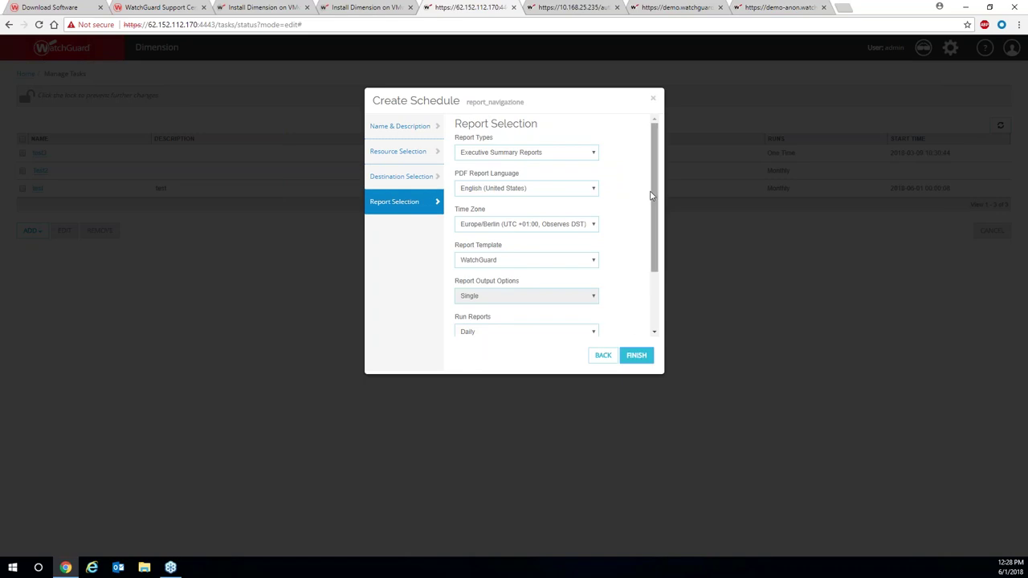
# Change Report Types from executive summaries to Specify Reports and open the report picker.
pyautogui.click(587, 154)
pyautogui.click(587, 140)
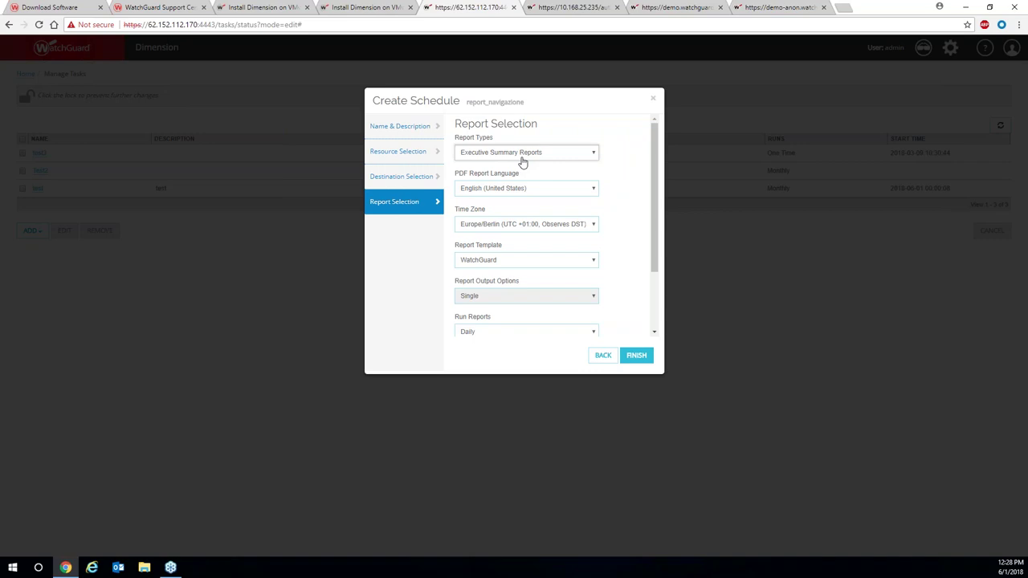
pyautogui.click(521, 157)
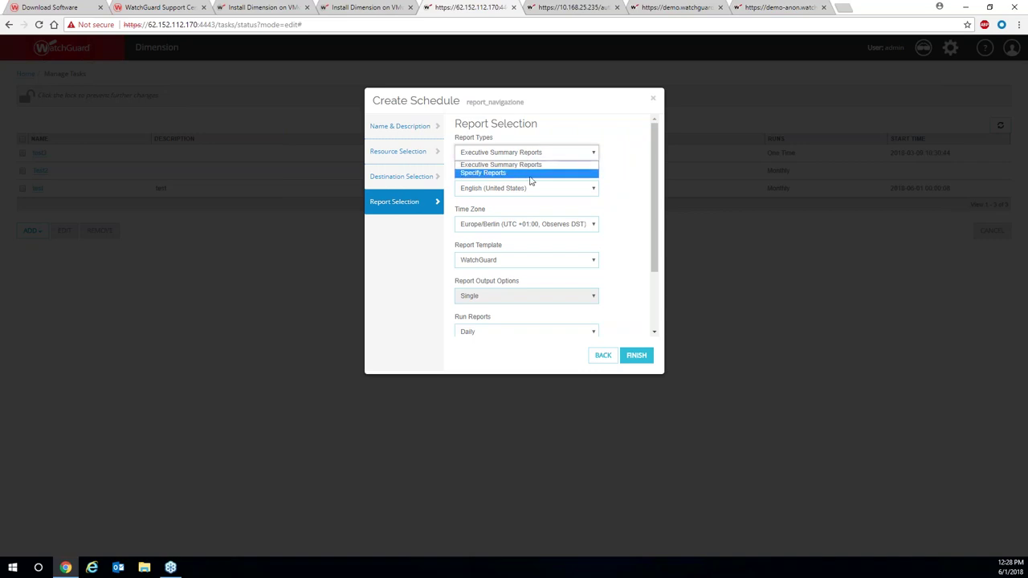
pyautogui.click(530, 173)
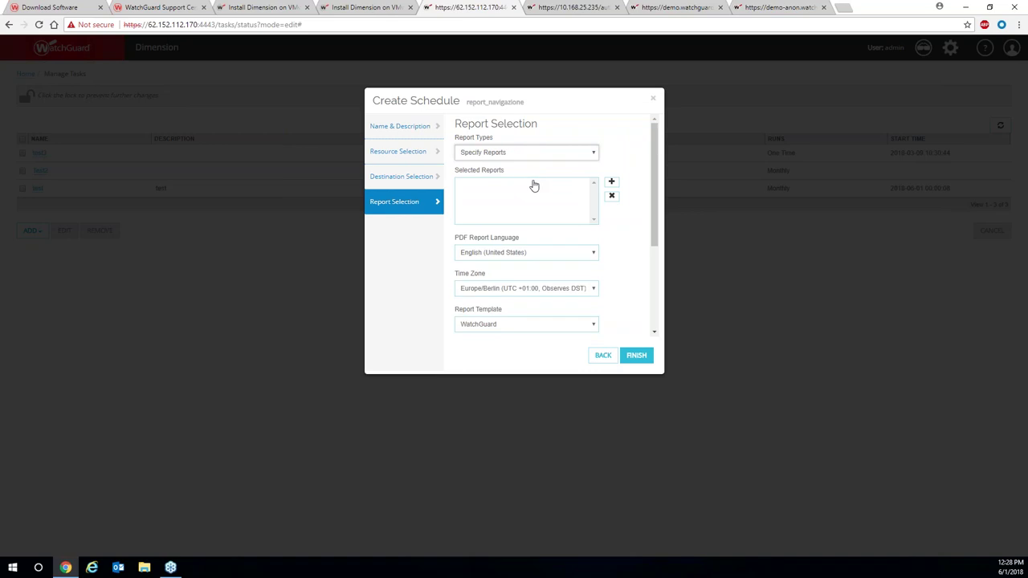
pyautogui.click(611, 184)
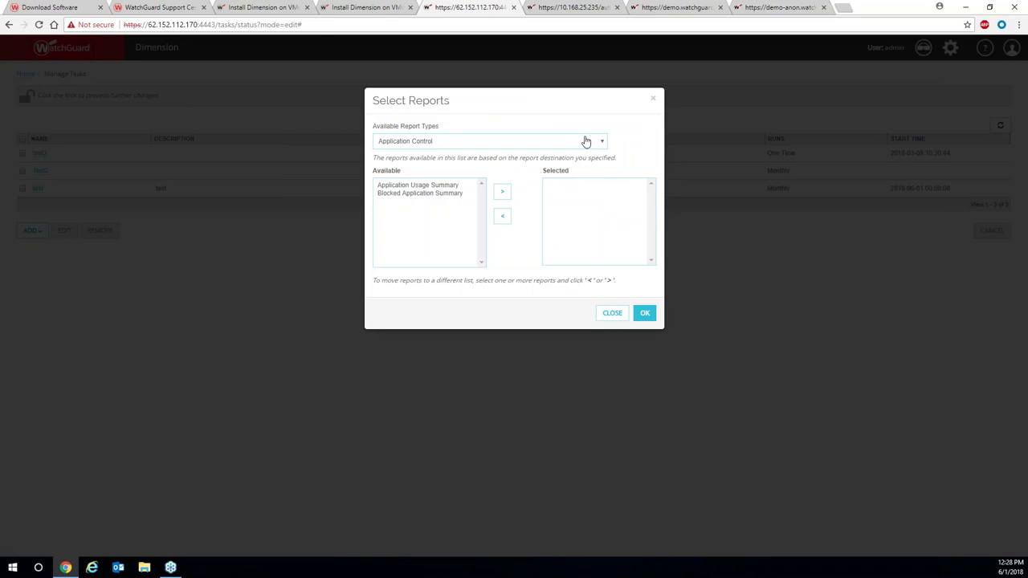
# Add Web Traffic Summary and Most Popular Domains from the Web Traffic Reports category.
pyautogui.click(589, 142)
pyautogui.moveTo(598, 181); pyautogui.dragTo(607, 178)
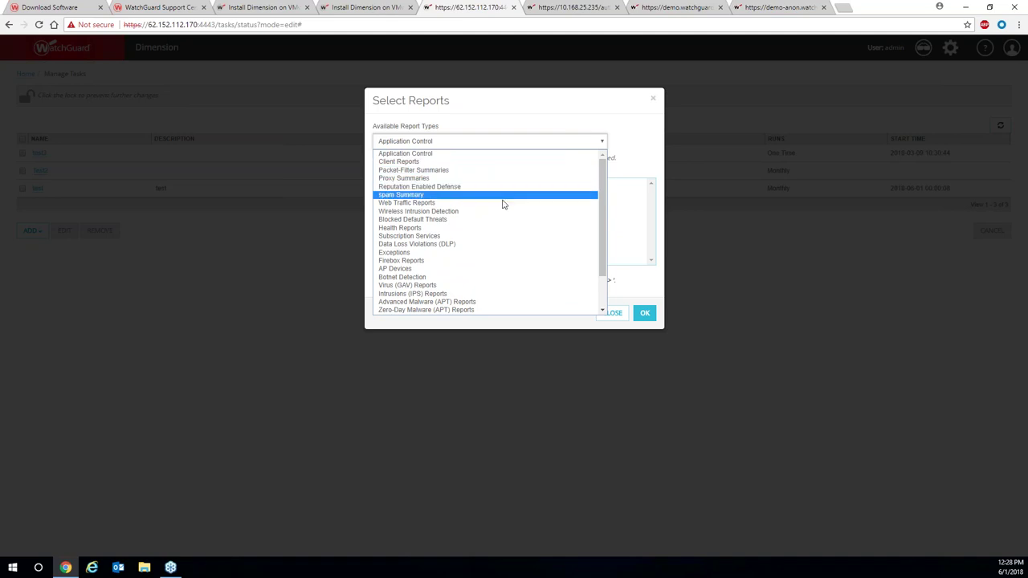
pyautogui.click(410, 203)
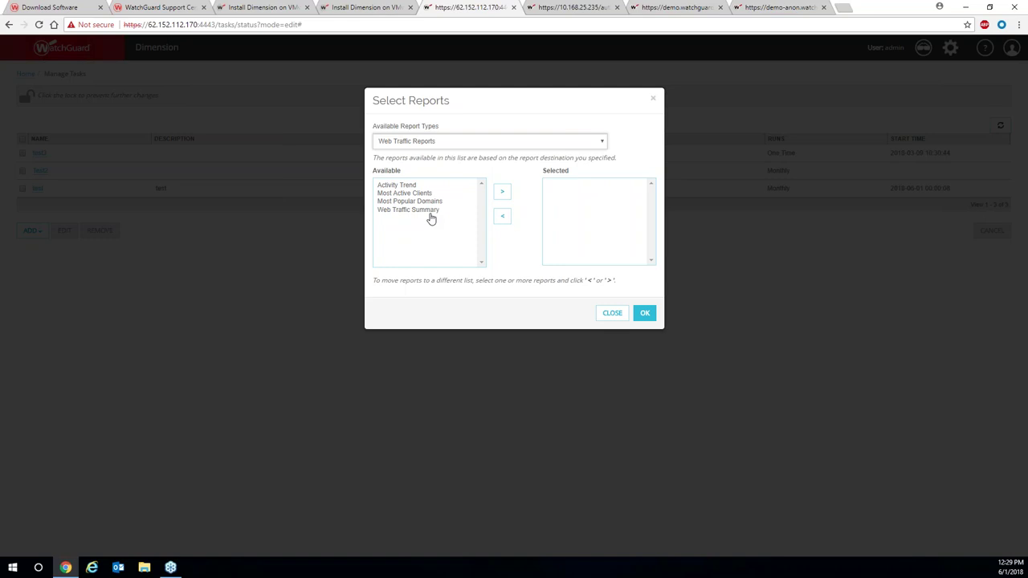
pyautogui.click(431, 212)
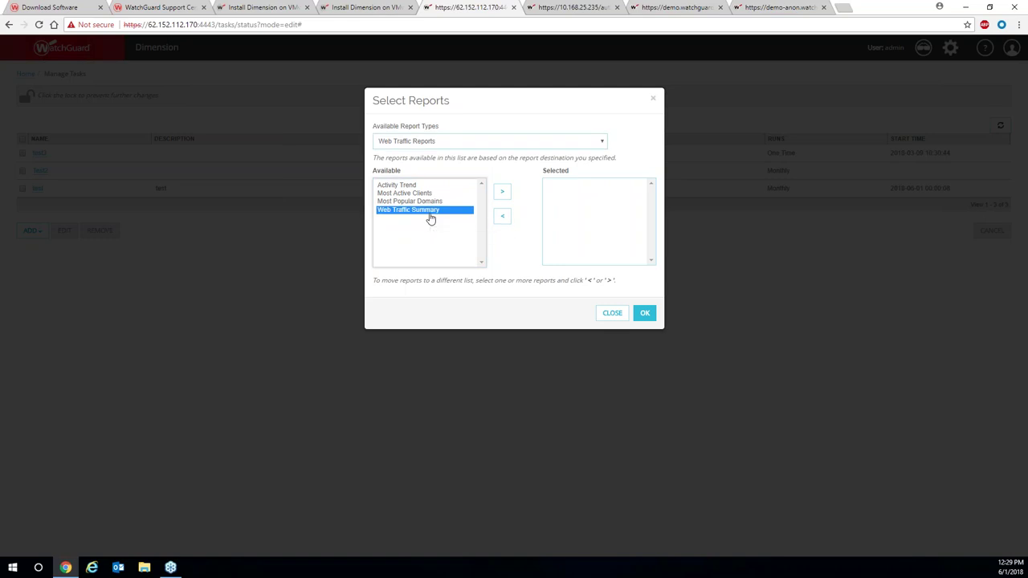
pyautogui.click(502, 192)
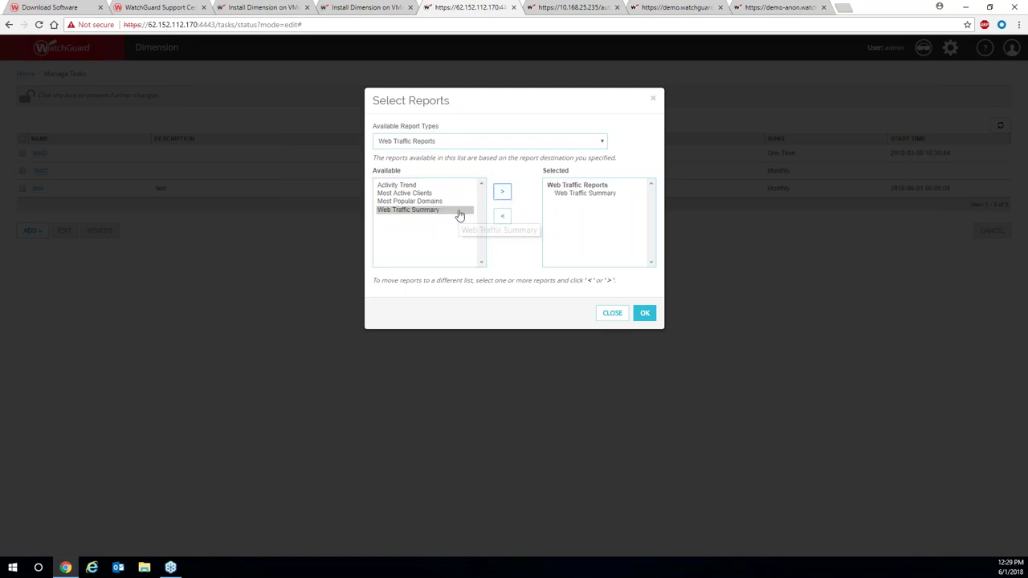
pyautogui.click(427, 203)
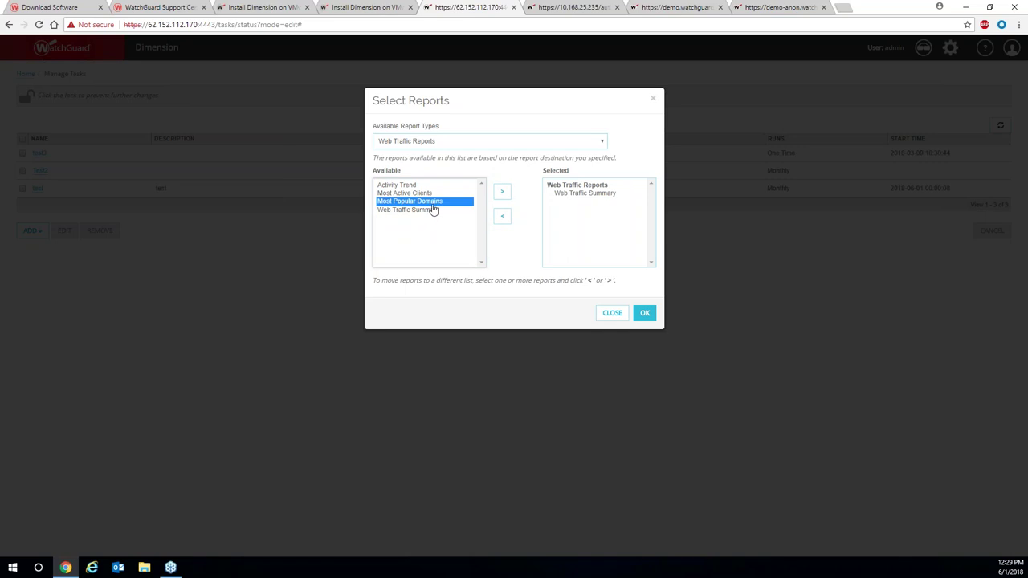
pyautogui.click(502, 193)
# Add Blocked Application Summary and Application Usage Summary from the Application Control reports.
pyautogui.click(496, 140)
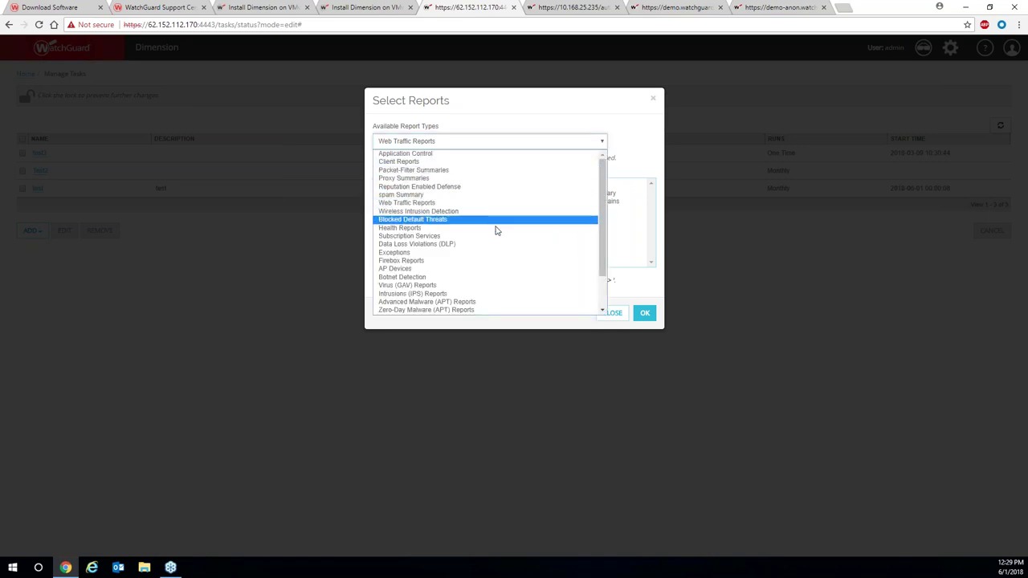
pyautogui.scroll(-2, 494, 241)
pyautogui.scroll(2, 495, 241)
pyautogui.click(463, 154)
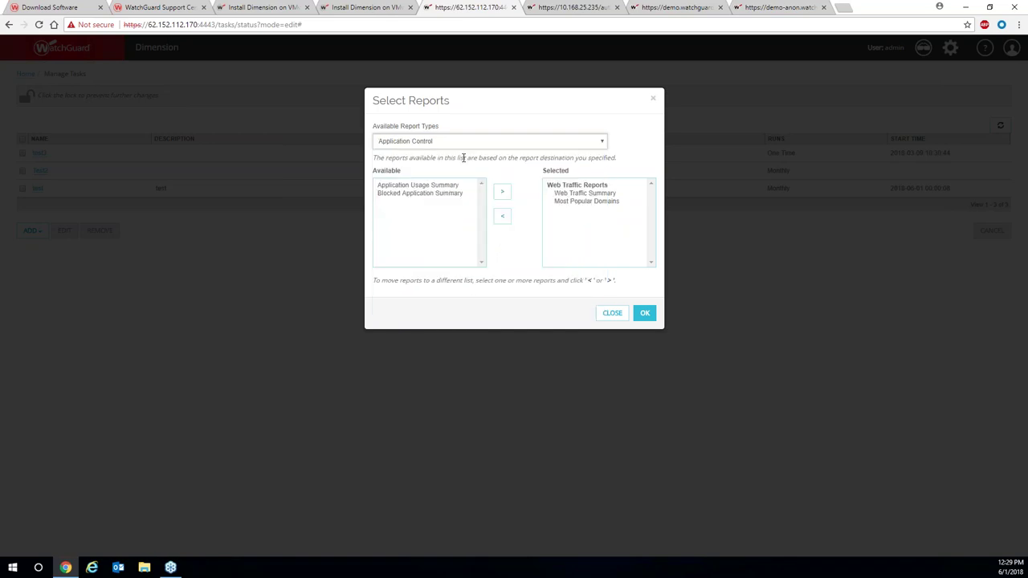
pyautogui.click(424, 196)
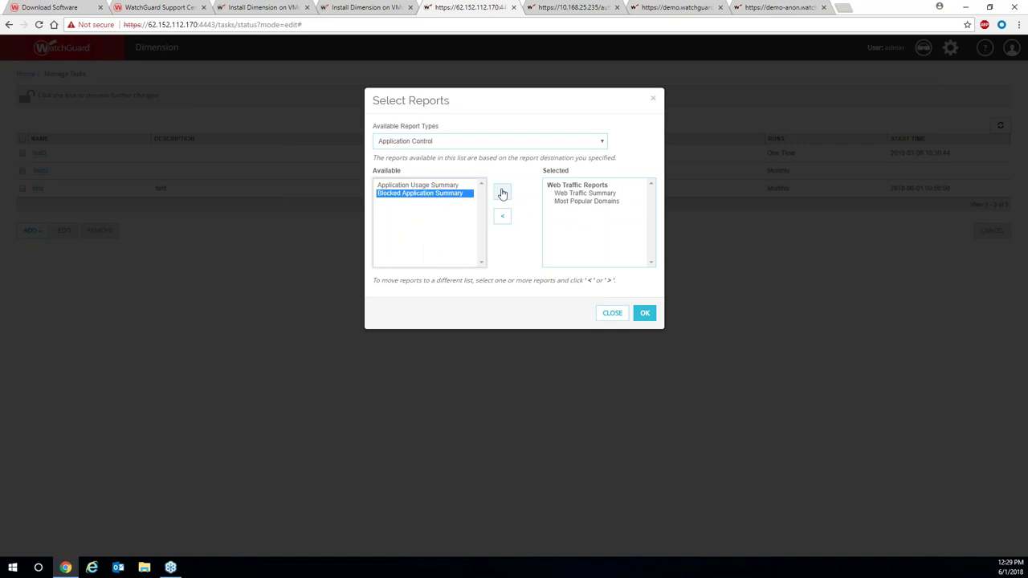
pyautogui.click(503, 193)
pyautogui.click(426, 186)
pyautogui.click(502, 192)
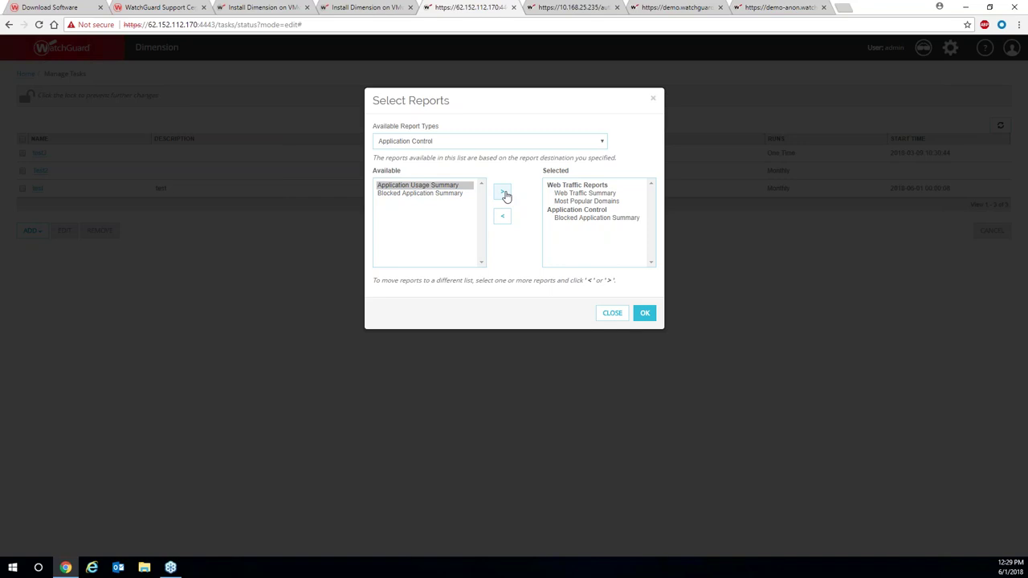
# Add Zero-Day Malware (APT) Summary and confirm the five selected reports.
pyautogui.click(504, 143)
pyautogui.scroll(-3, 487, 208)
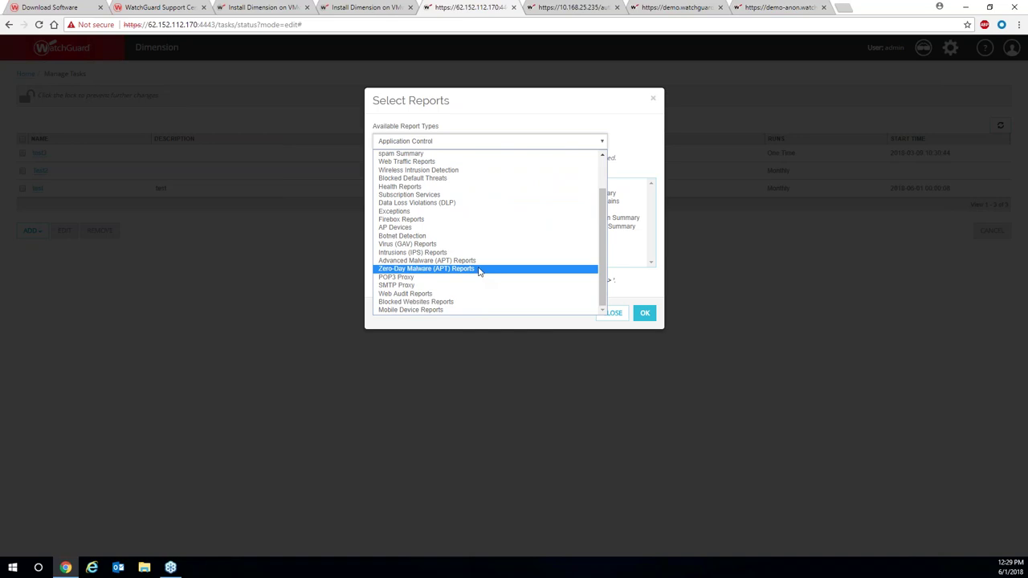
pyautogui.click(478, 271)
pyautogui.click(417, 188)
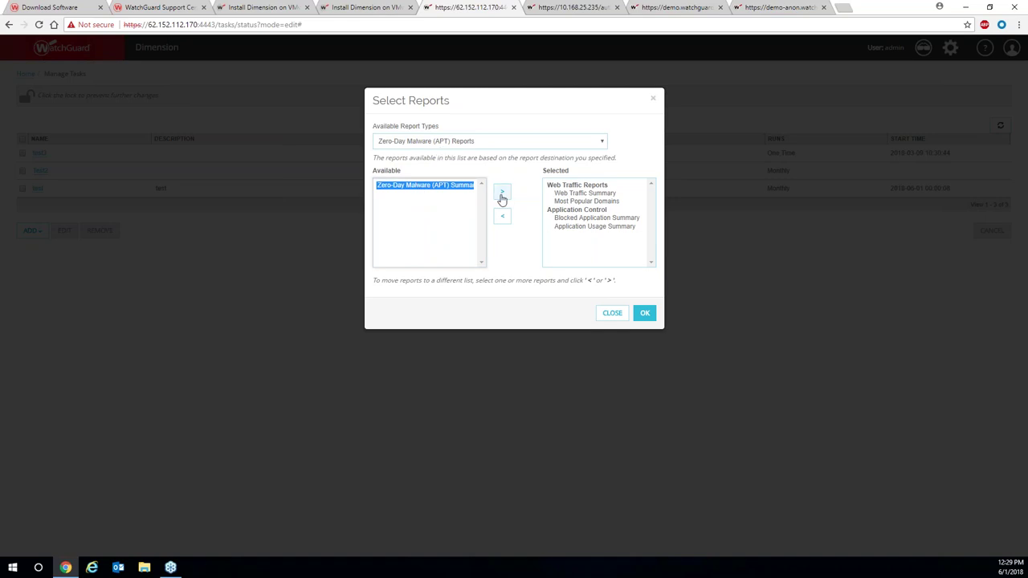
pyautogui.click(501, 195)
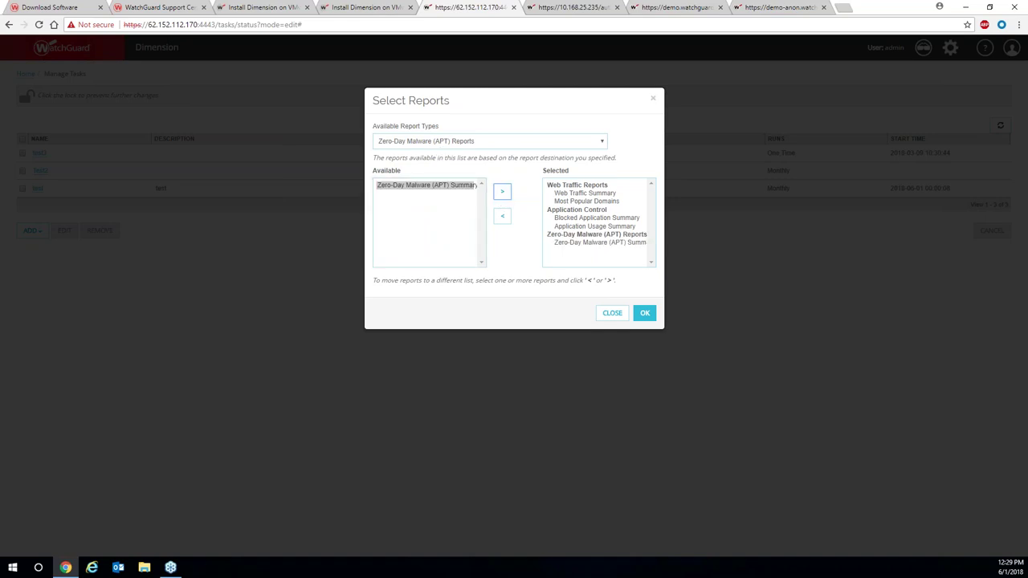
pyautogui.click(645, 313)
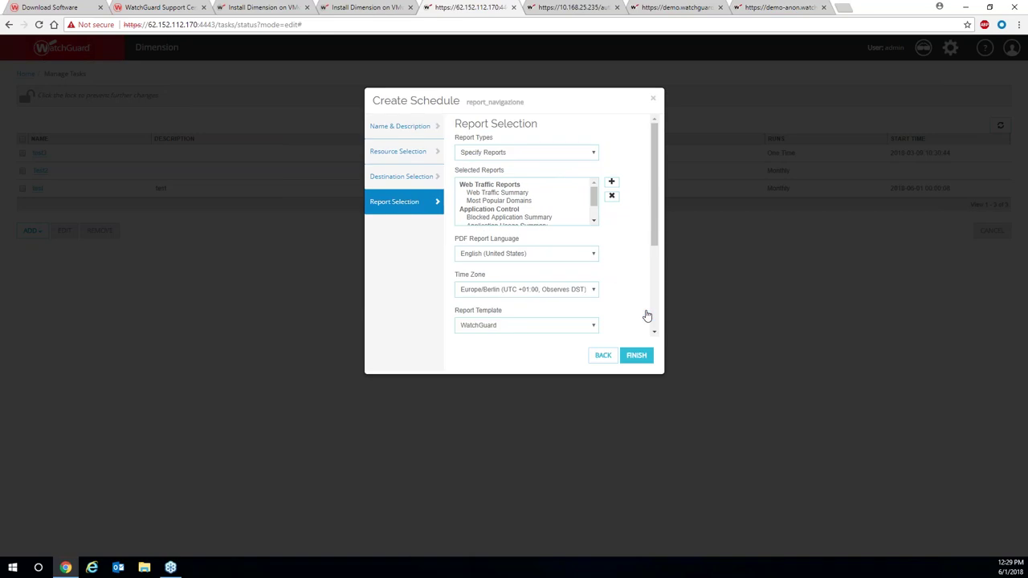
# Keep English (United States) as PDF report language and choose the custom report template.
pyautogui.click(592, 257)
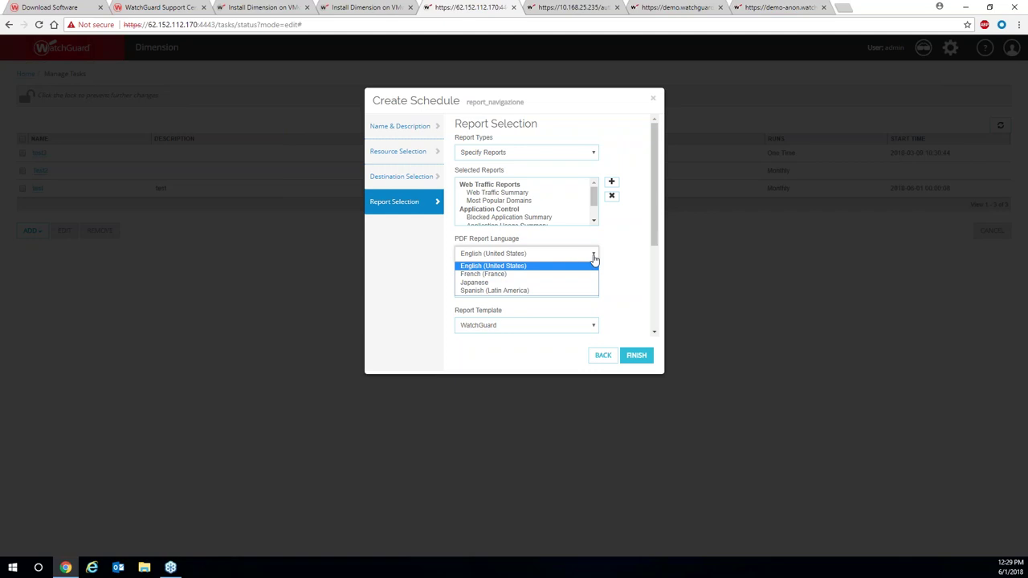
pyautogui.click(616, 254)
pyautogui.scroll(-1, 602, 271)
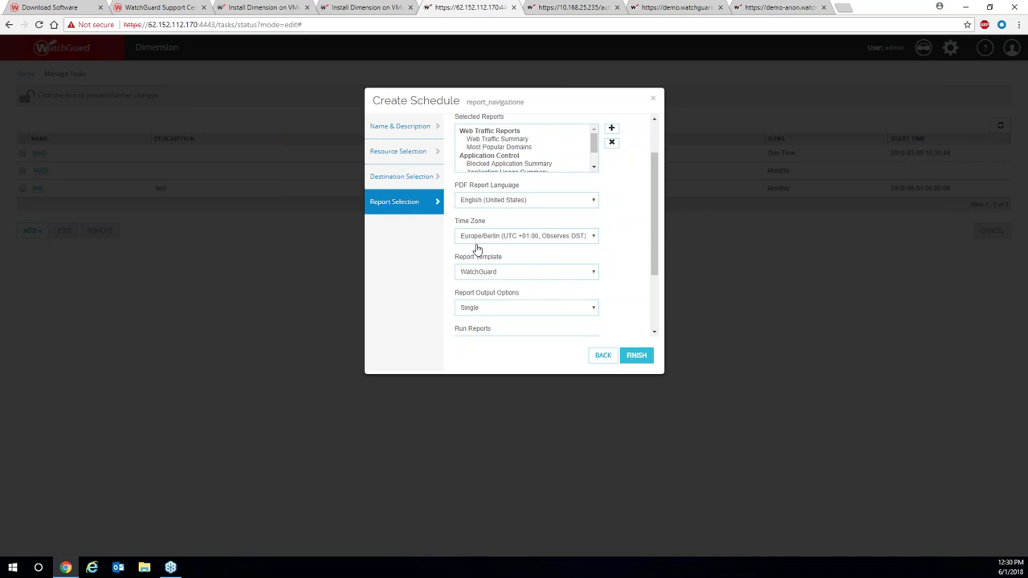
pyautogui.scroll(-1, 477, 244)
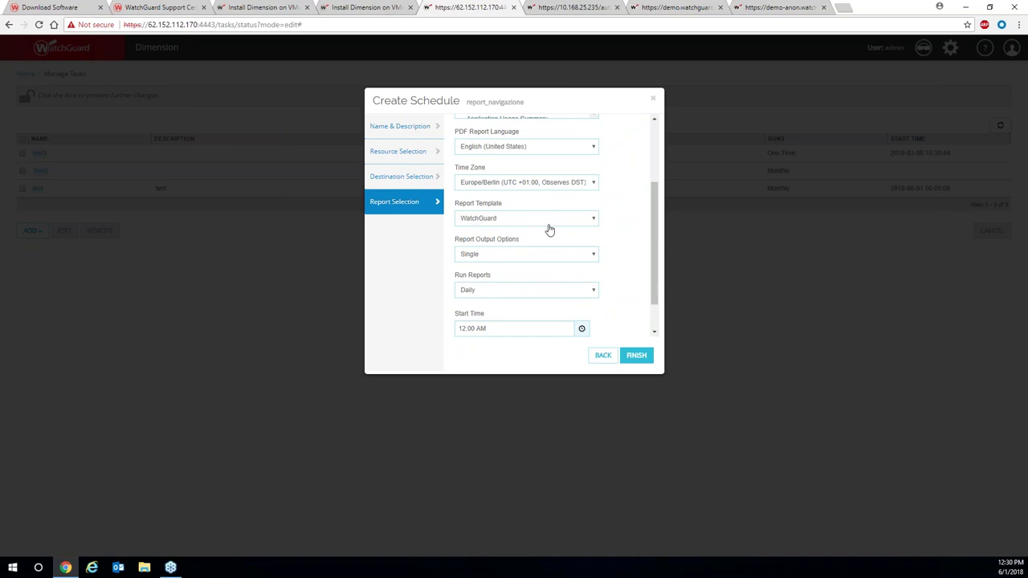
pyautogui.click(586, 224)
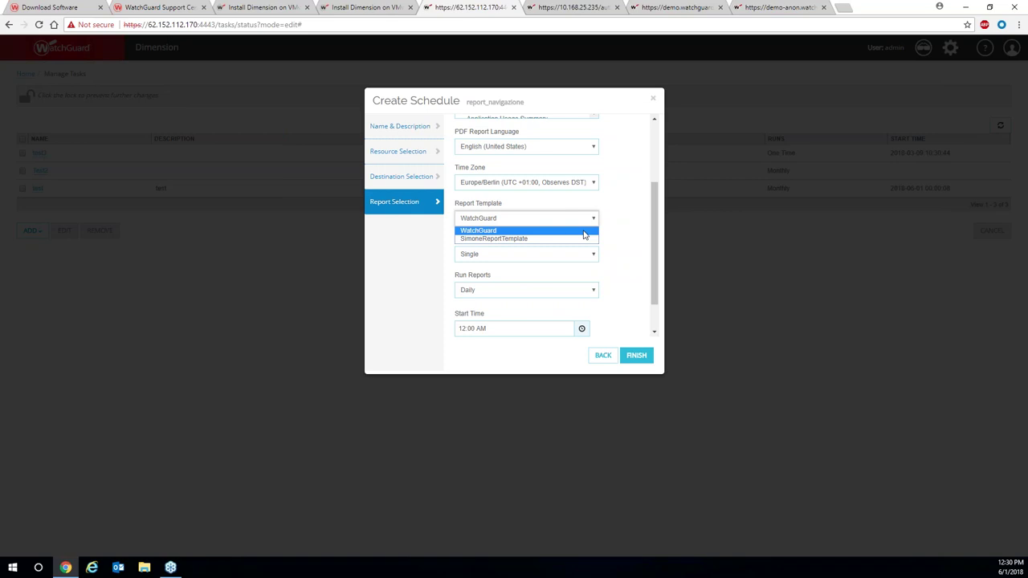
pyautogui.click(514, 241)
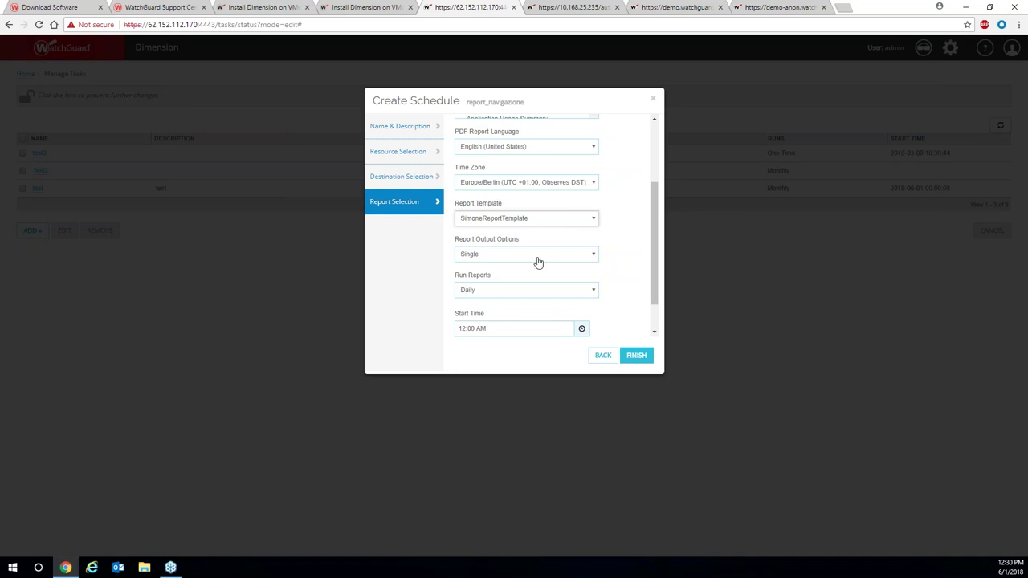
# Keep single report output and schedule weekly runs on Sunday at 01:00 PM.
pyautogui.click(595, 257)
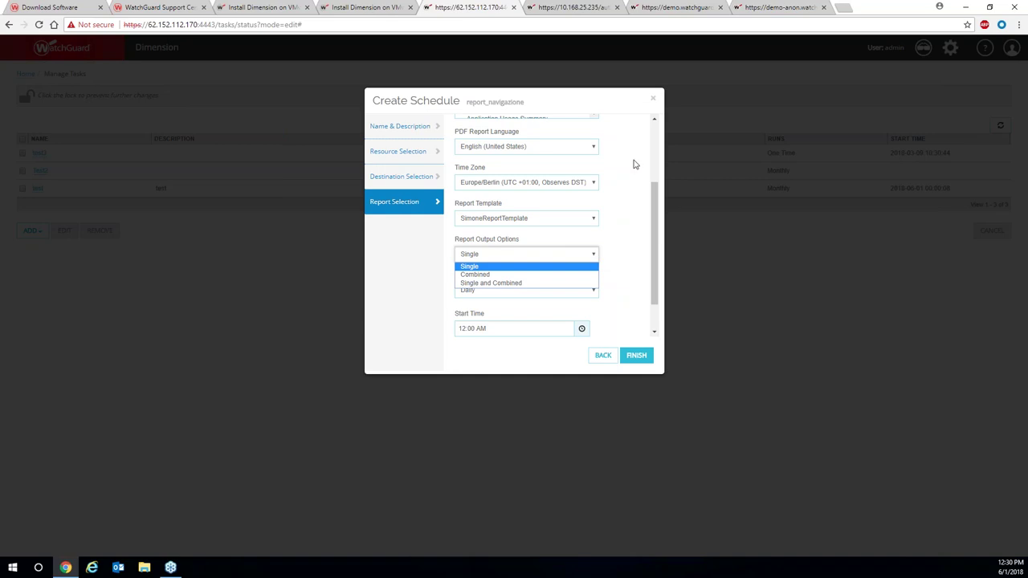
pyautogui.click(635, 262)
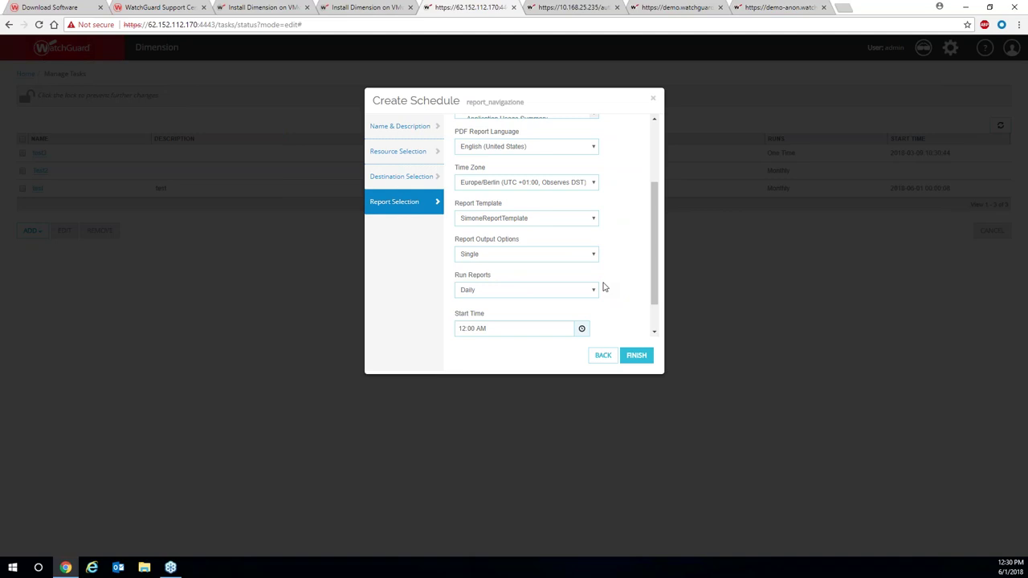
pyautogui.click(603, 293)
pyautogui.scroll(-1, 608, 286)
pyautogui.click(595, 251)
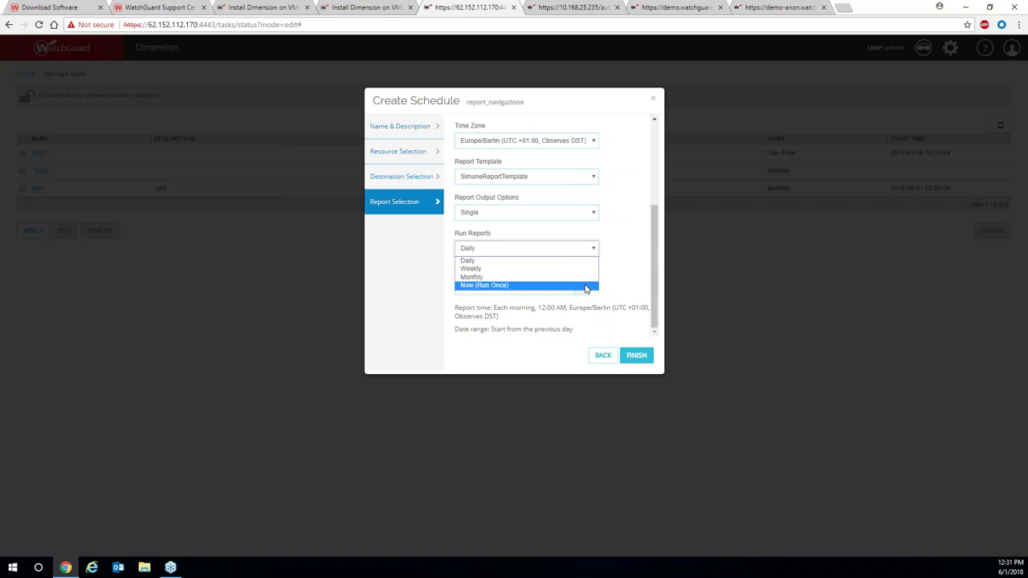
pyautogui.click(629, 272)
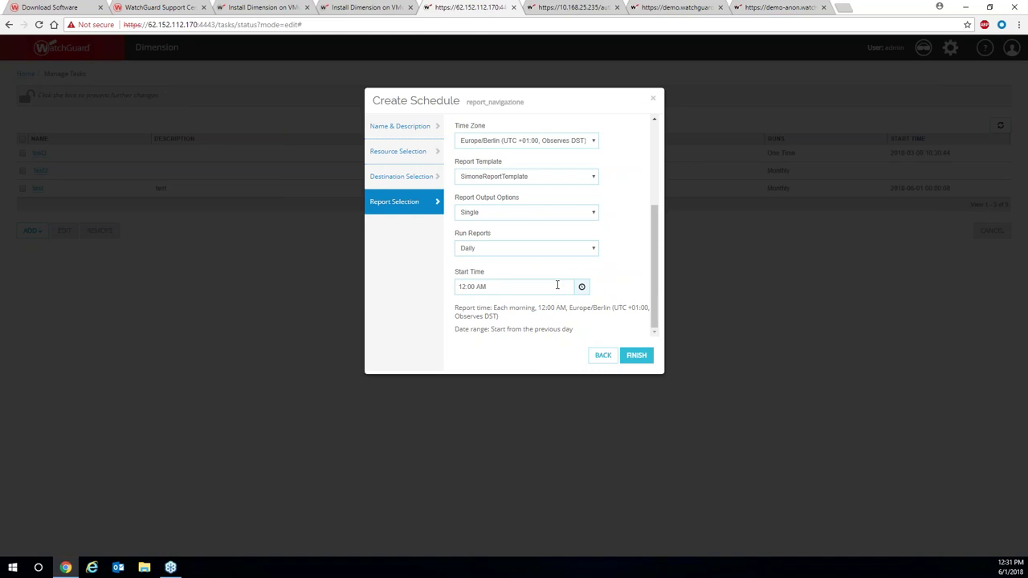
pyautogui.click(572, 248)
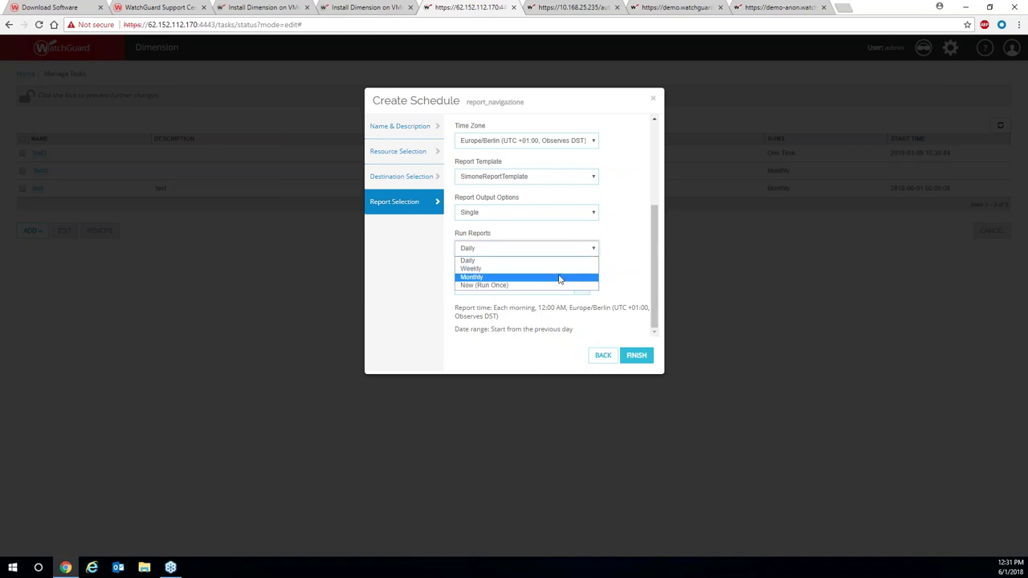
pyautogui.click(558, 275)
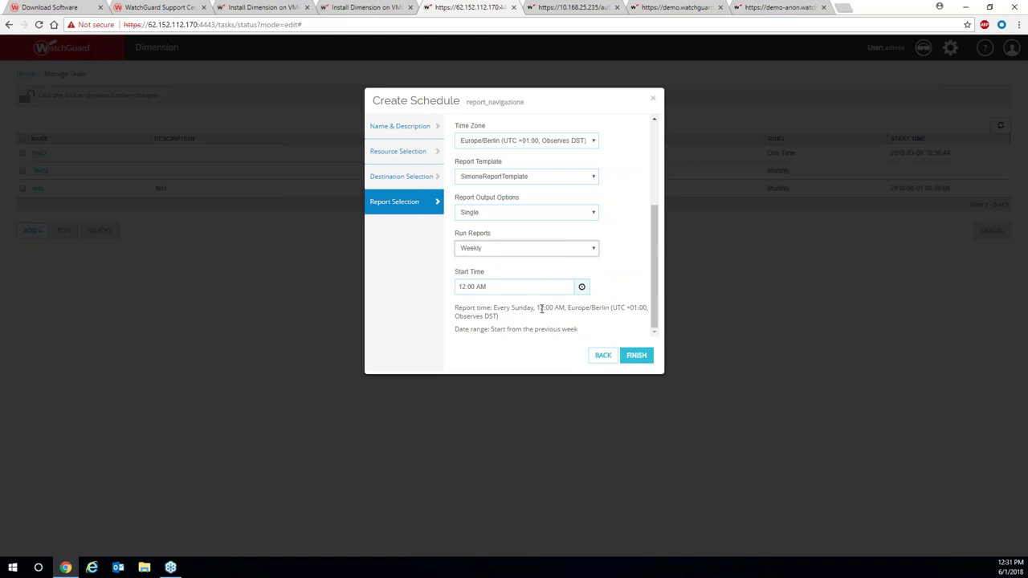
pyautogui.click(582, 287)
pyautogui.click(599, 315)
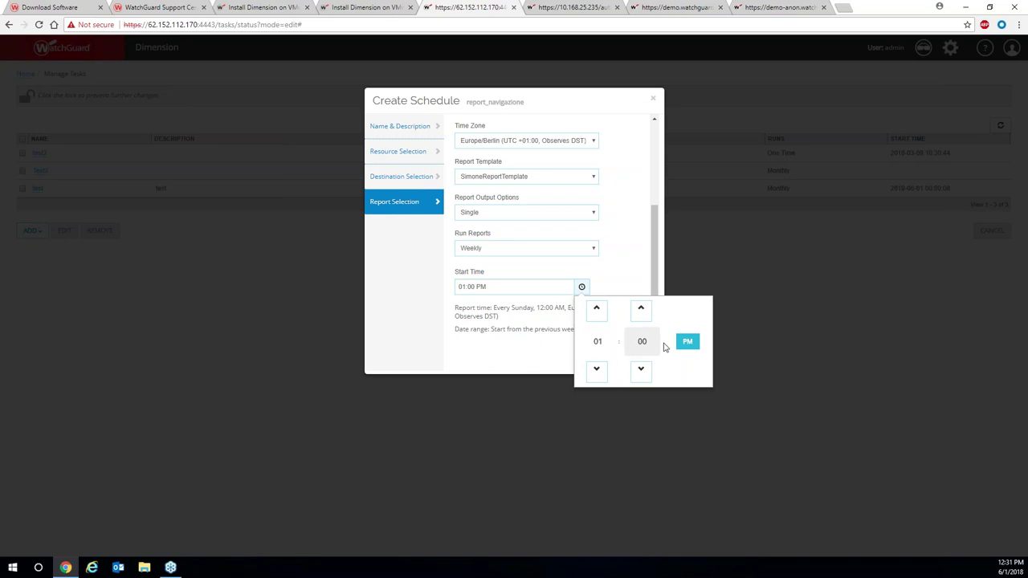
pyautogui.click(626, 275)
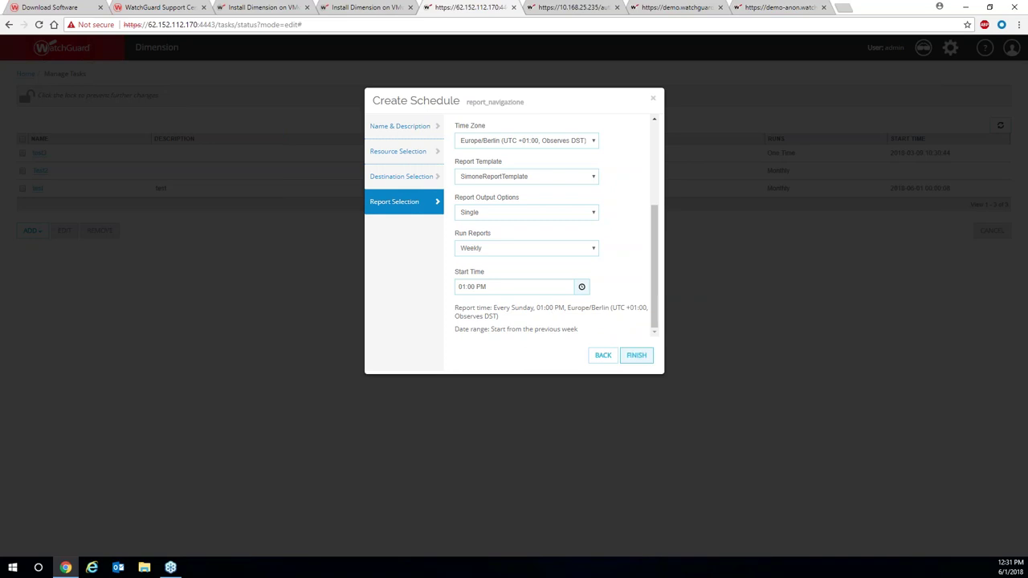
pyautogui.click(636, 355)
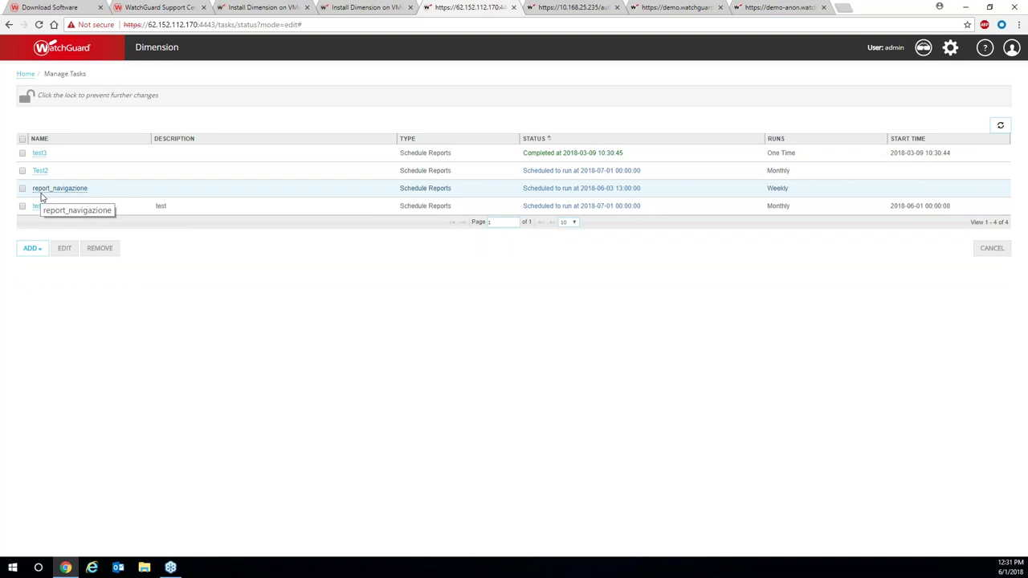
pyautogui.click(23, 189)
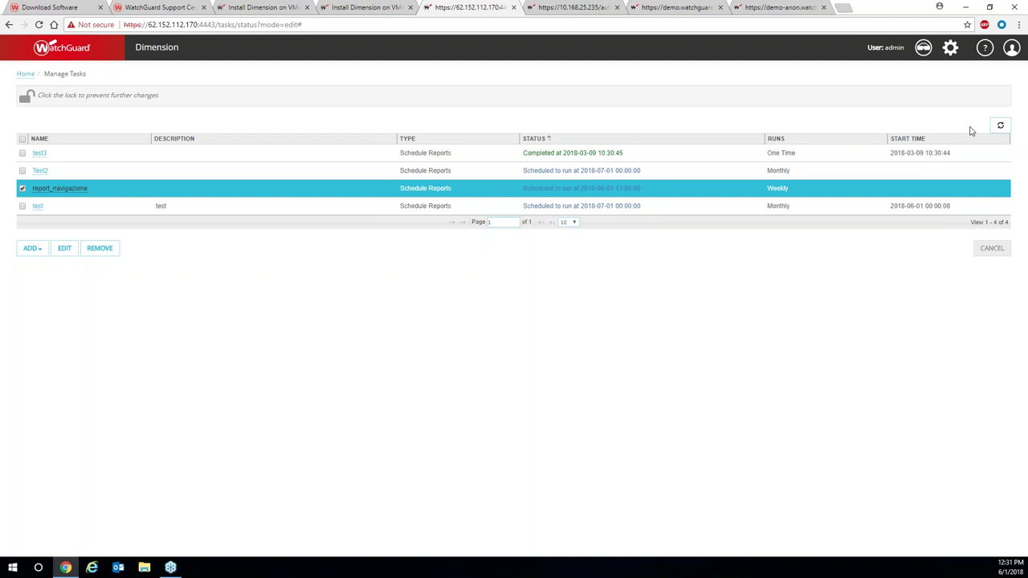
pyautogui.click(949, 48)
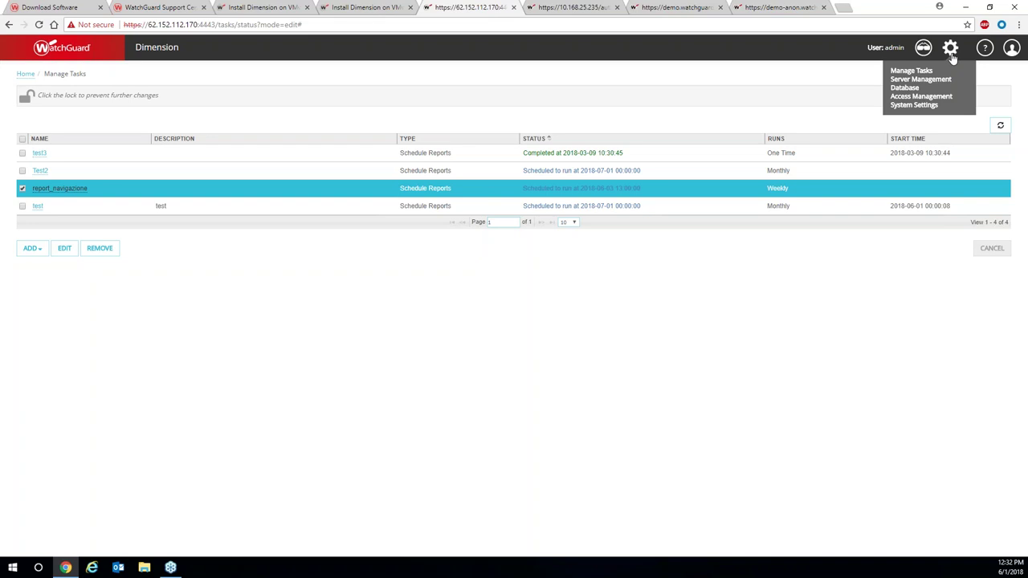
# Review System Settings configuration, then return to the Status overview showing version 2.1.1 U2.
pyautogui.click(915, 106)
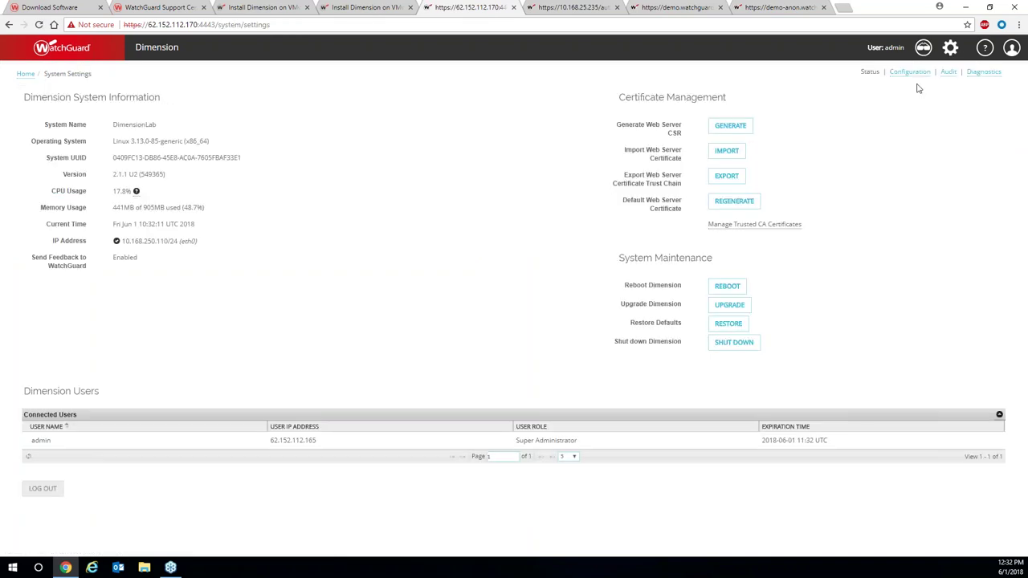
pyautogui.click(912, 72)
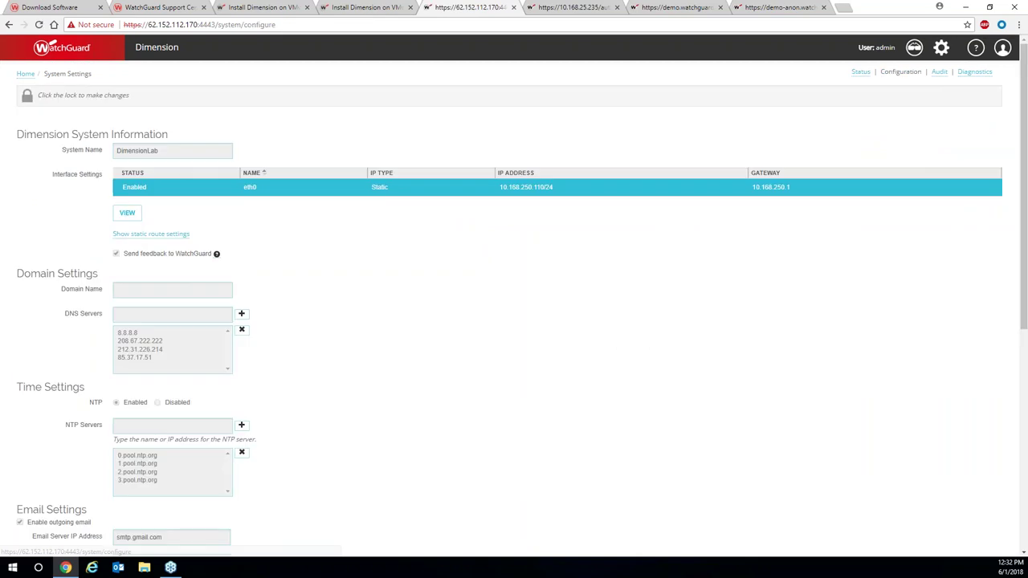
pyautogui.scroll(-2, 449, 294)
pyautogui.scroll(-4, 450, 294)
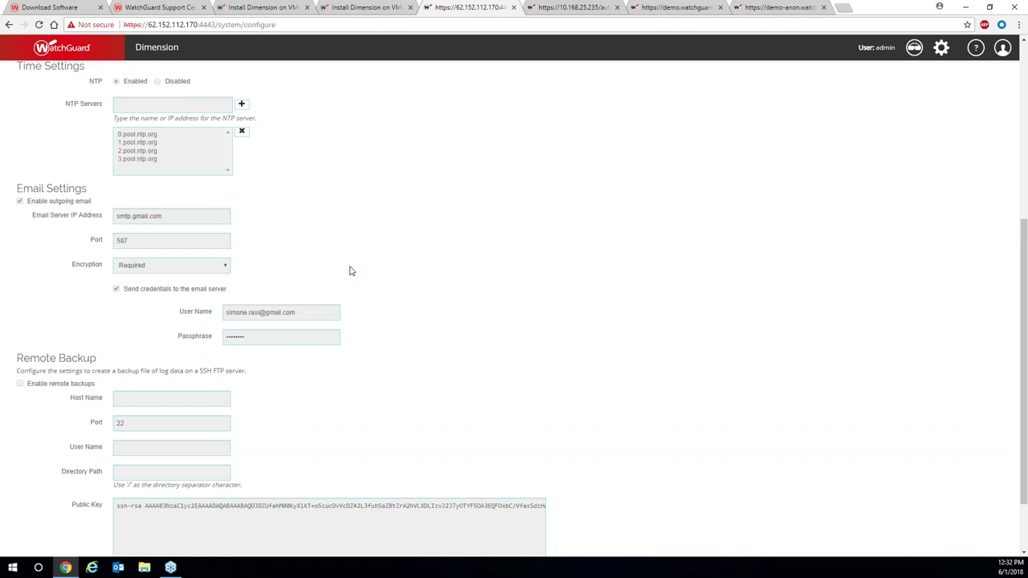
pyautogui.scroll(3, 365, 269)
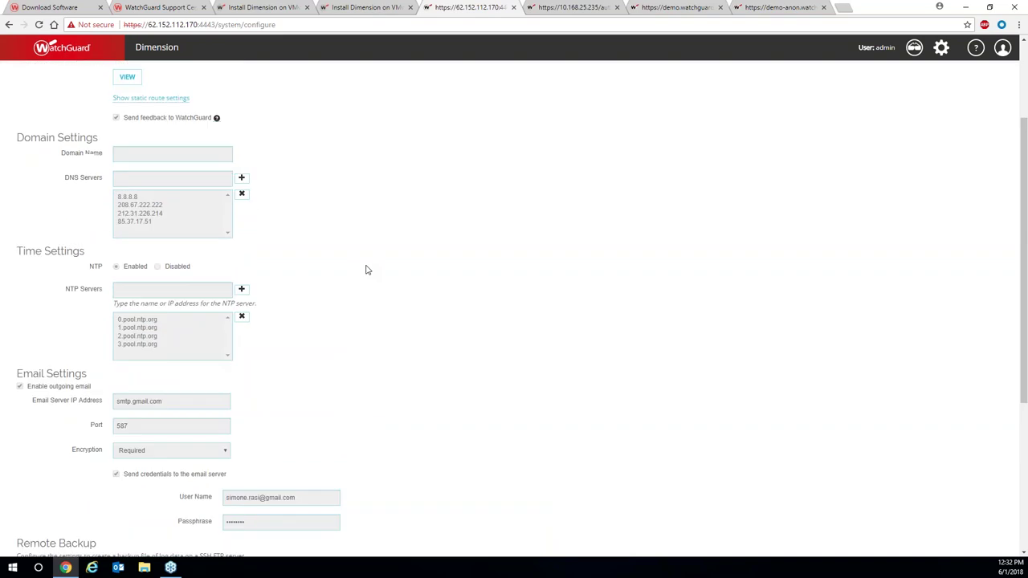
pyautogui.scroll(1, 366, 269)
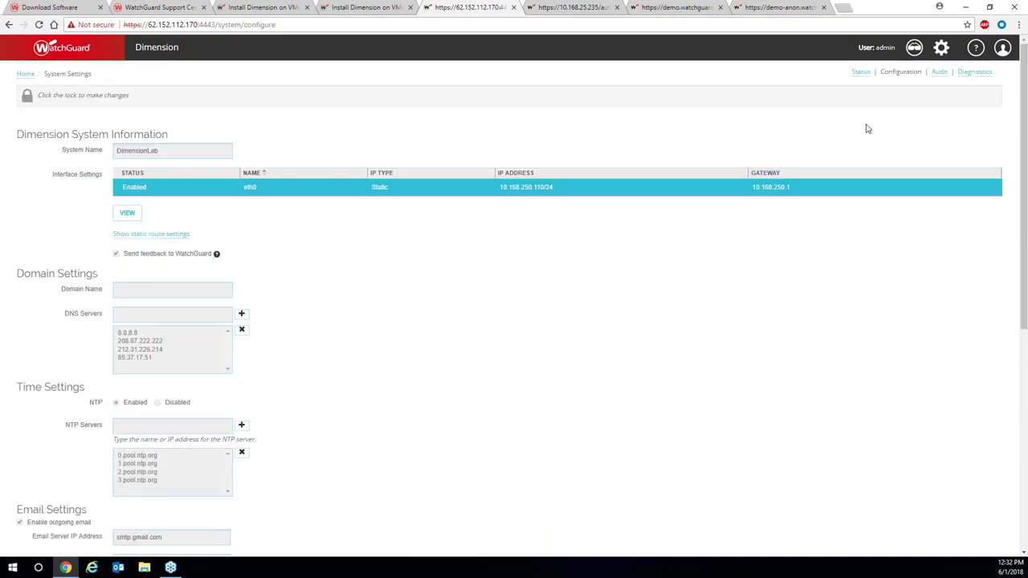
pyautogui.click(862, 72)
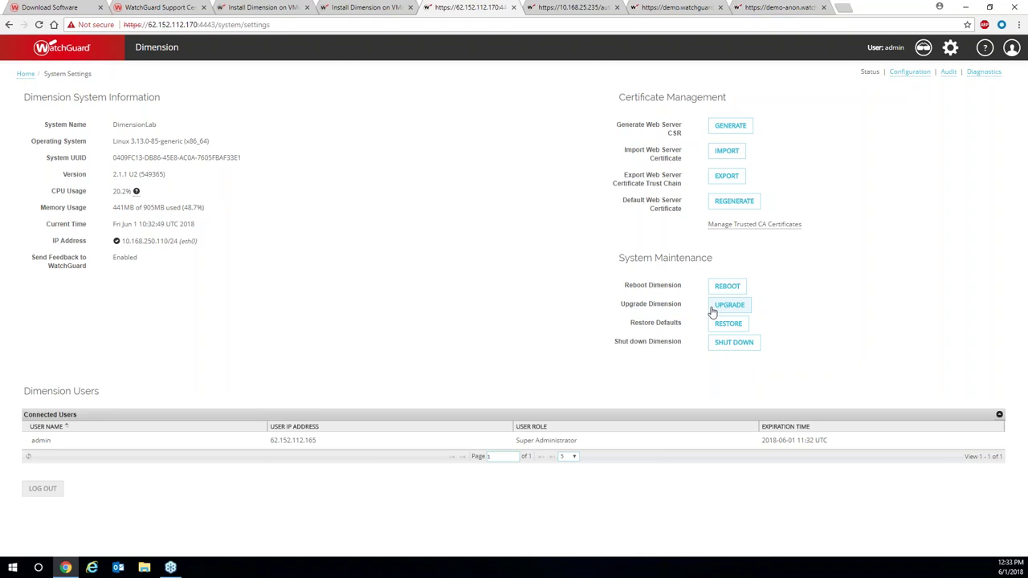
# Check the admin Audit Report, then view the Diagnostics status report for v2.1.1 U2 build 549365.
pyautogui.click(948, 73)
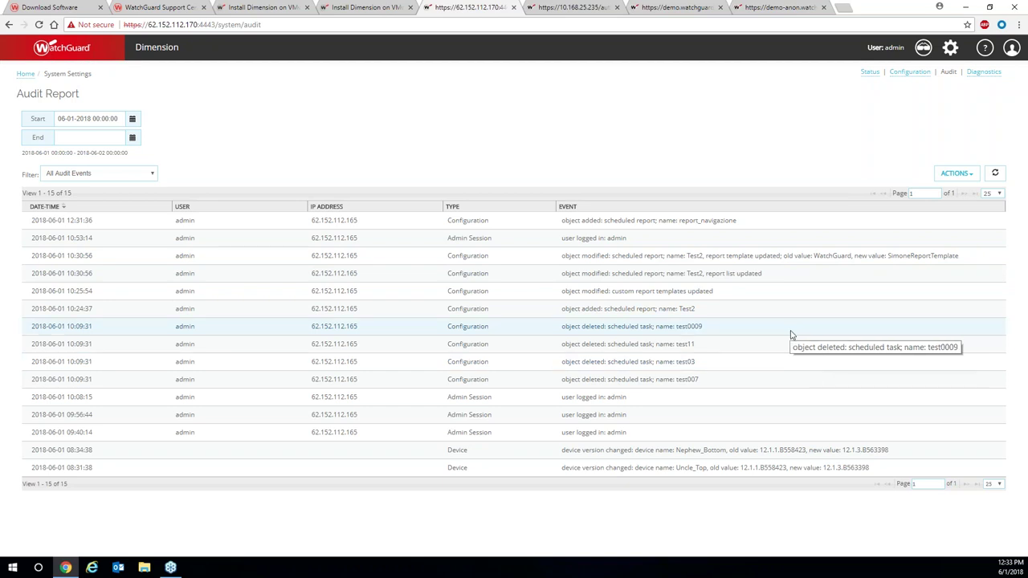
pyautogui.click(985, 72)
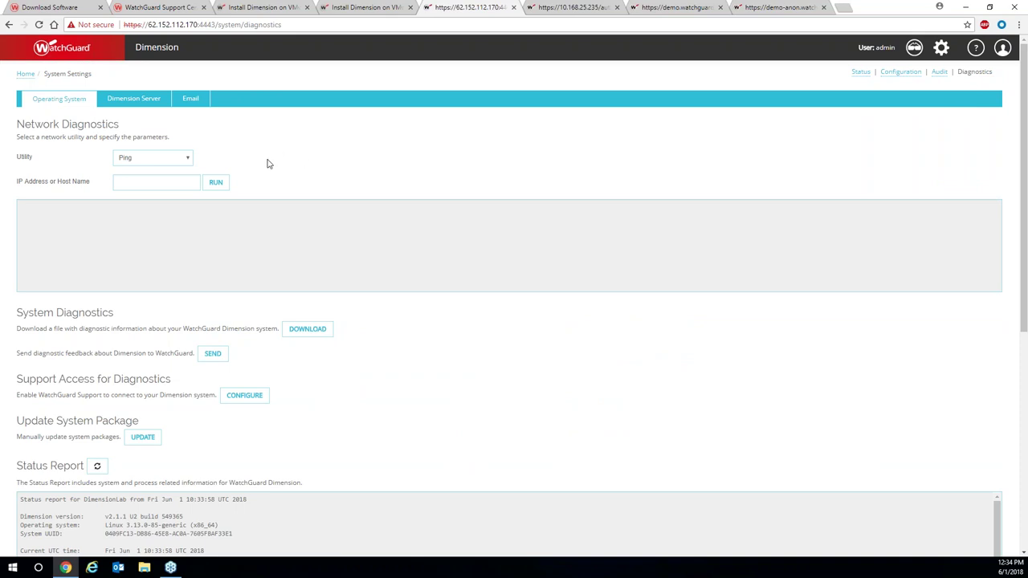
# List the network diagnostic utilities, then view Server Management status showing 13.93GB of 31GB used.
pyautogui.click(187, 160)
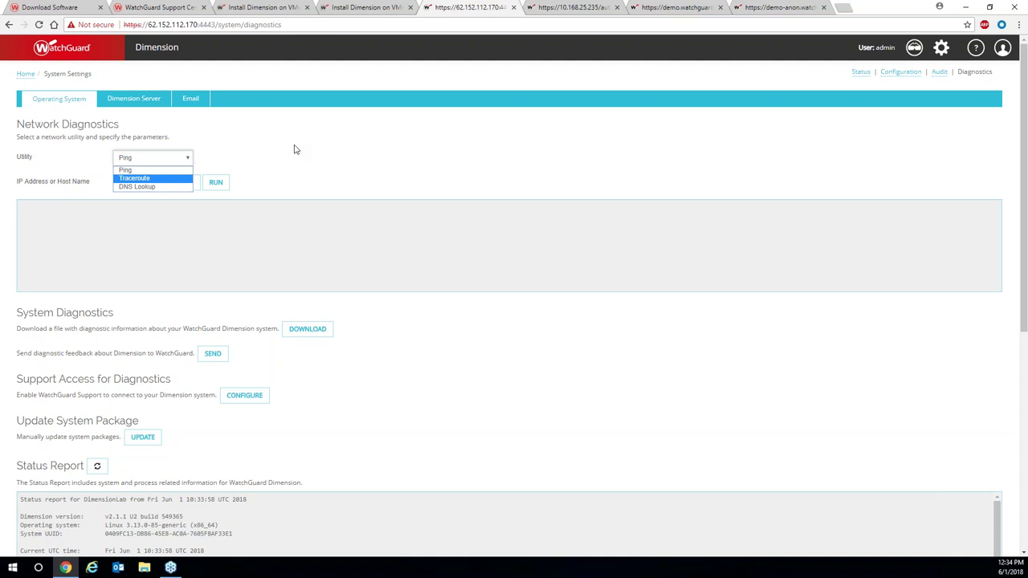
pyautogui.moveTo(941, 50)
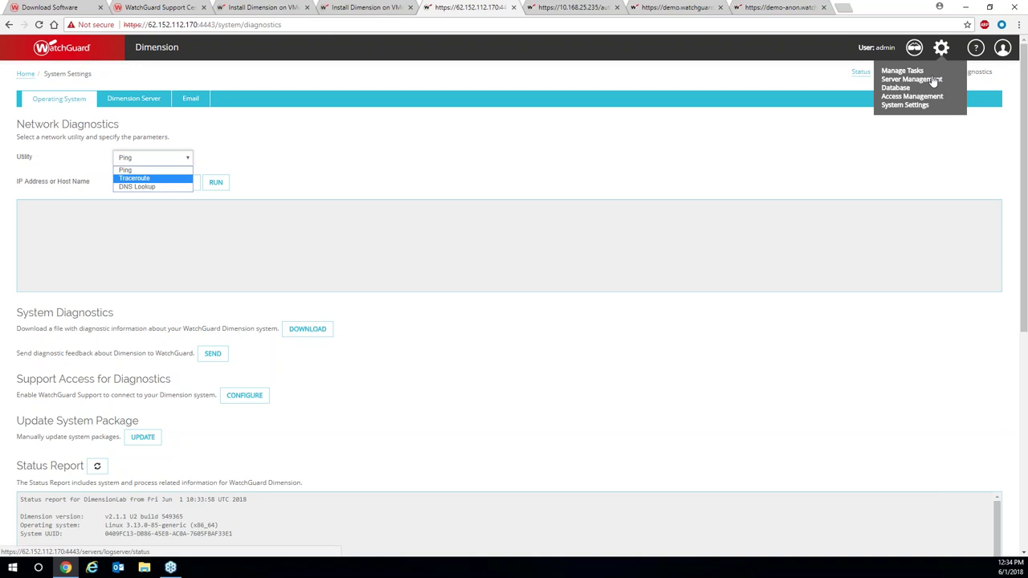
pyautogui.click(930, 80)
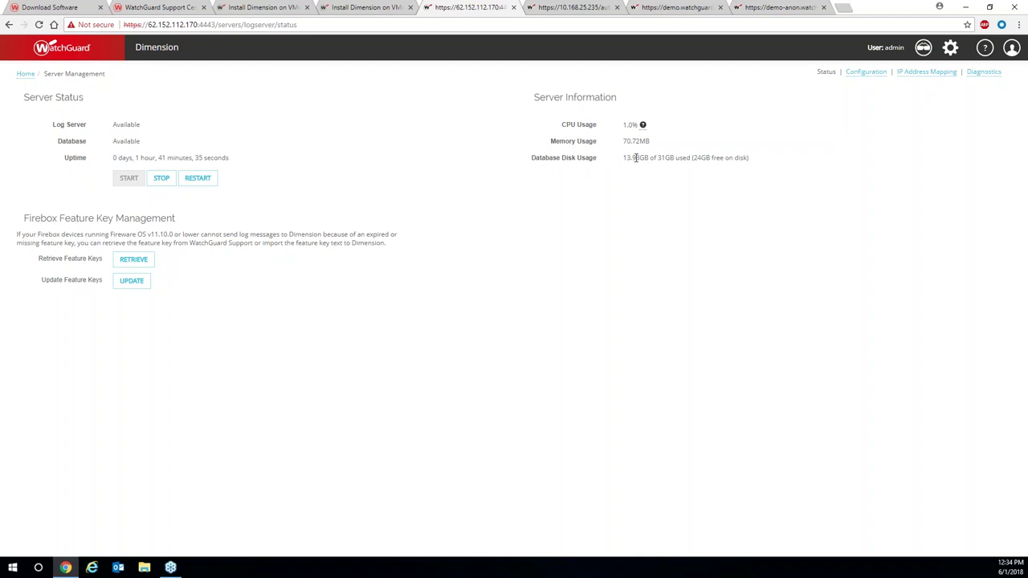
# Review Server Management's General configuration, then view Visibility settings with Anonymized Mode enabled.
pyautogui.click(865, 72)
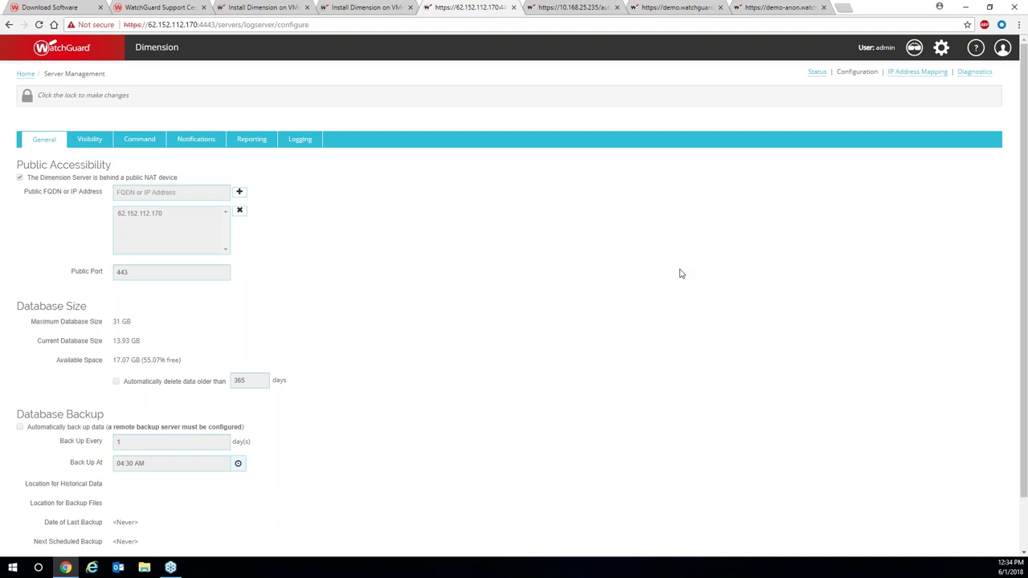
pyautogui.scroll(-1, 650, 270)
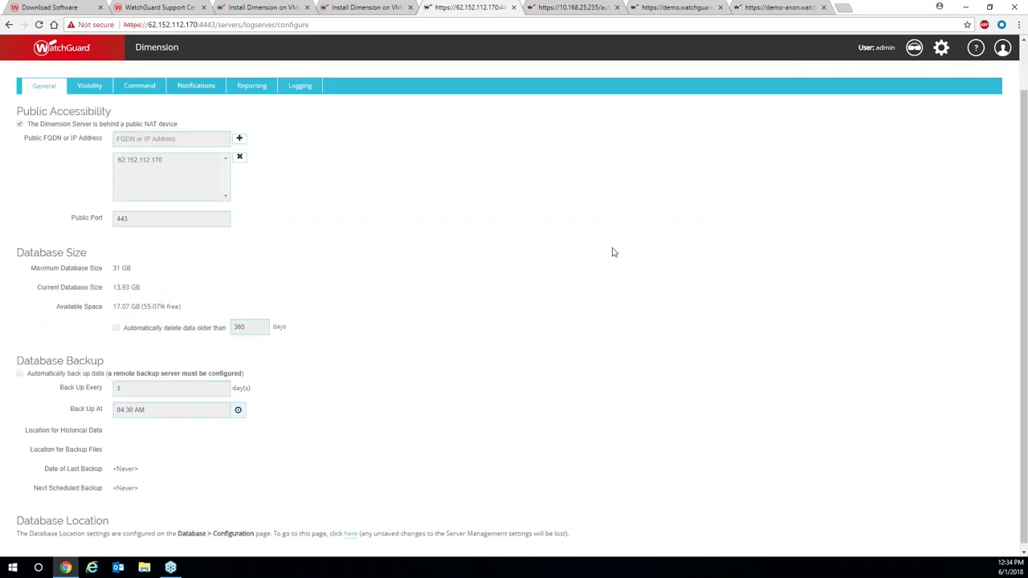
pyautogui.scroll(-1, 523, 299)
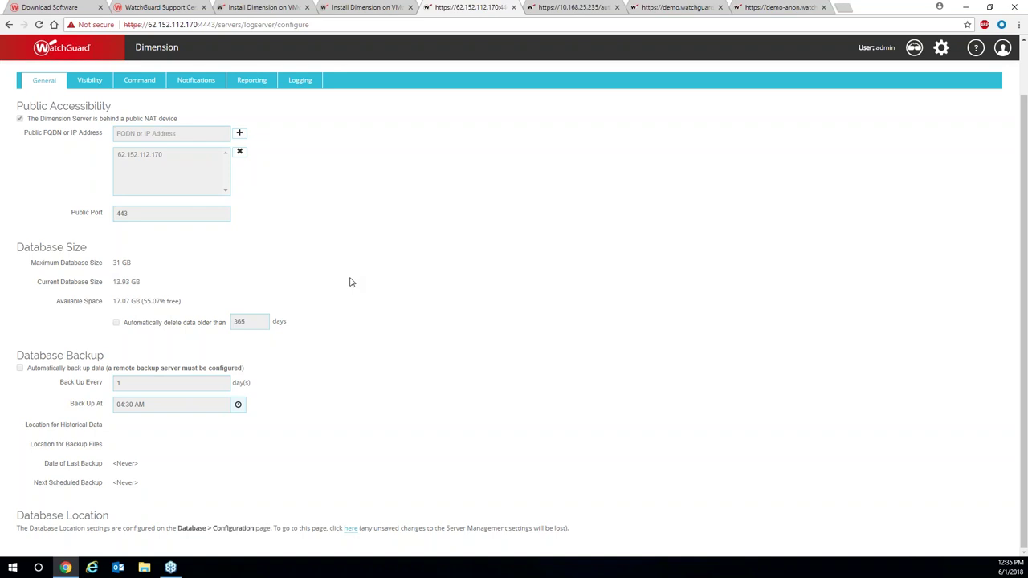
pyautogui.scroll(1, 348, 282)
pyautogui.click(90, 140)
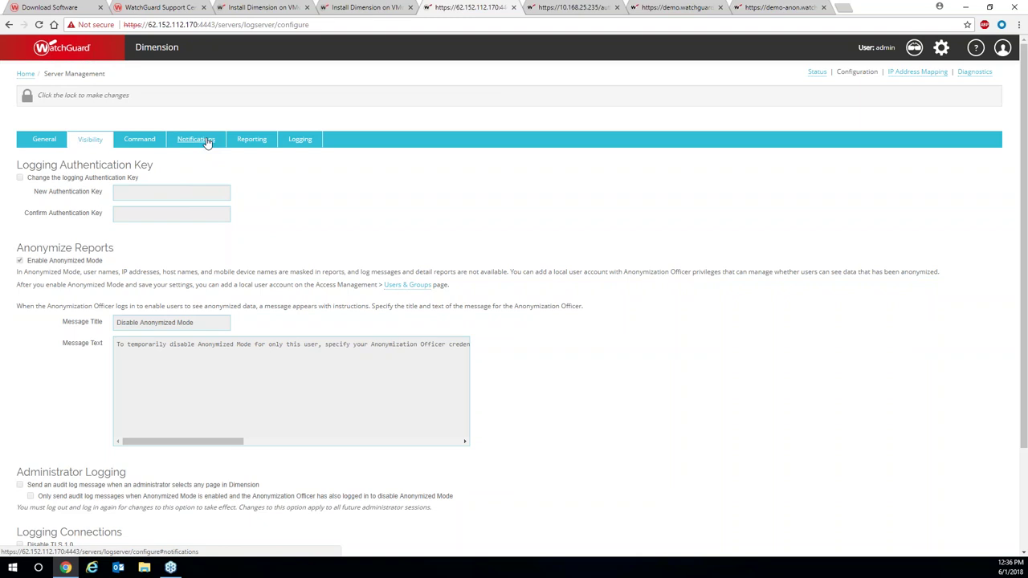
# Review the Reporting tab's report template and FTP settings, unlock editing, then show the Devices list.
pyautogui.click(241, 143)
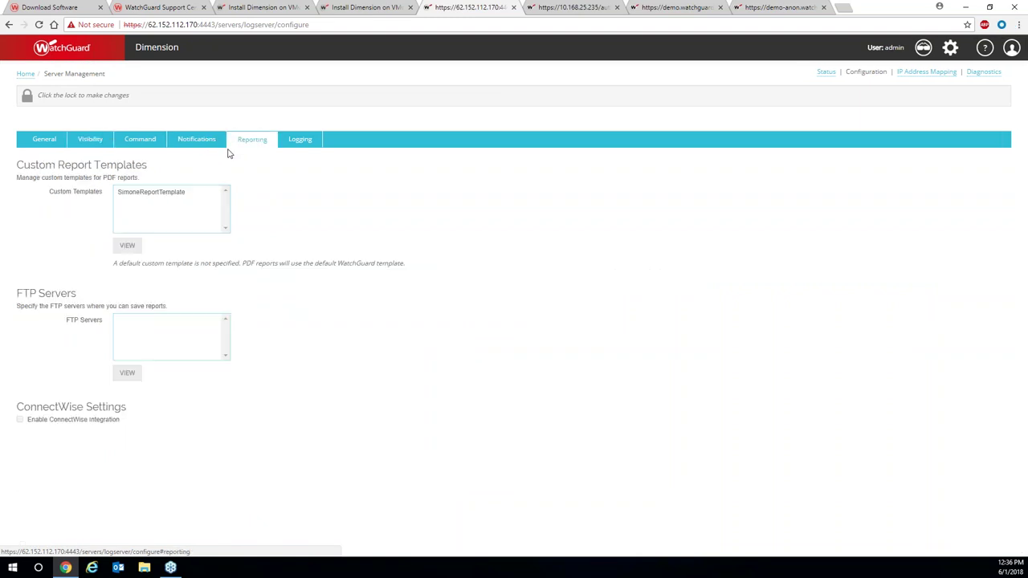
pyautogui.click(27, 95)
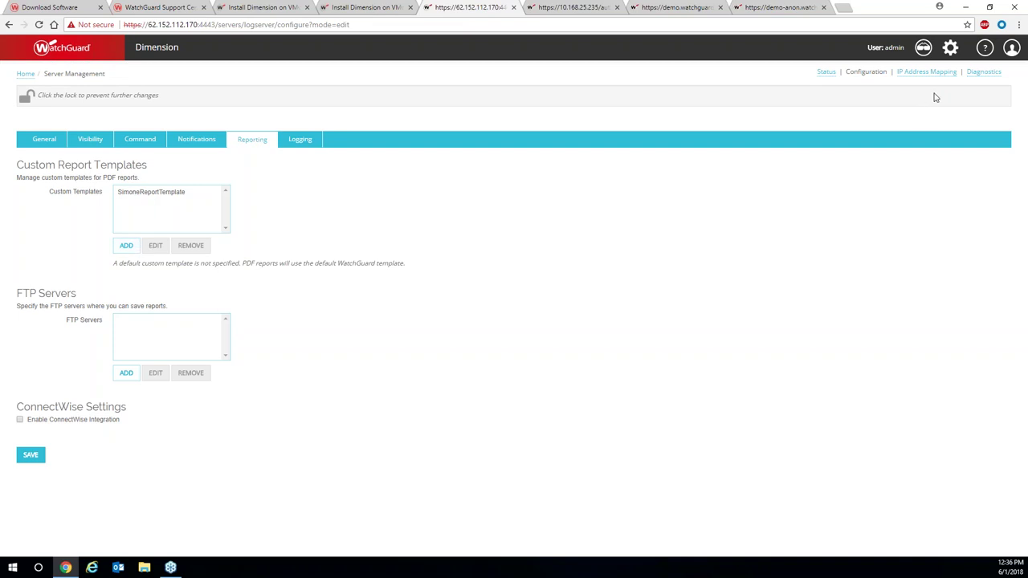
pyautogui.click(25, 93)
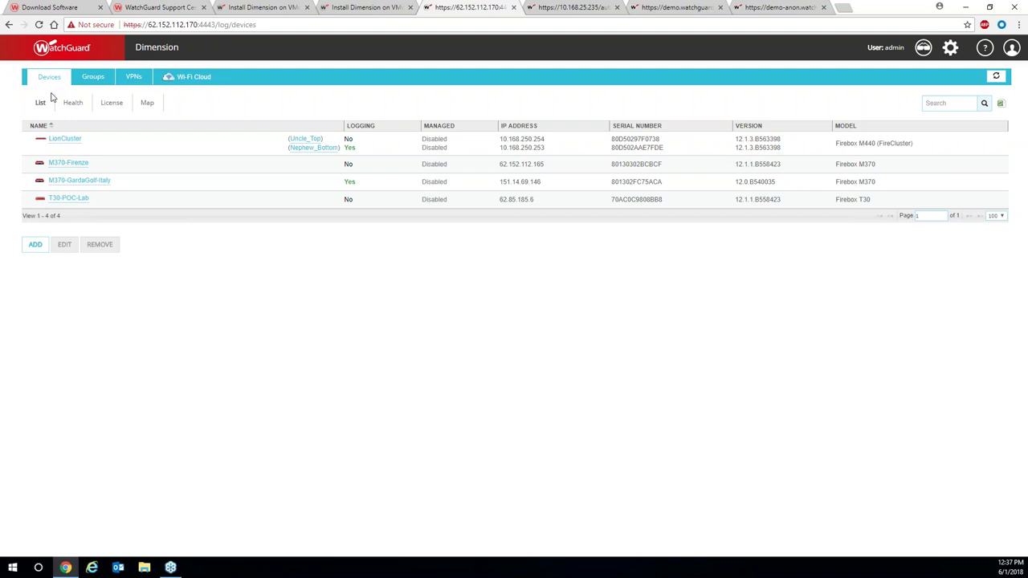
# Open the Add Managed Device wizard and close it without adding a device.
pyautogui.click(37, 250)
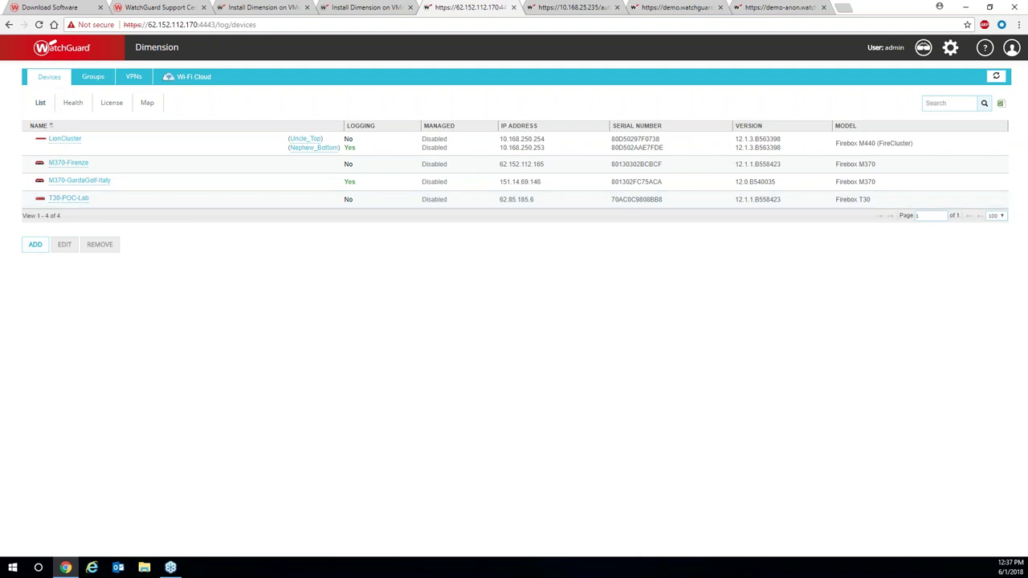
pyautogui.click(38, 251)
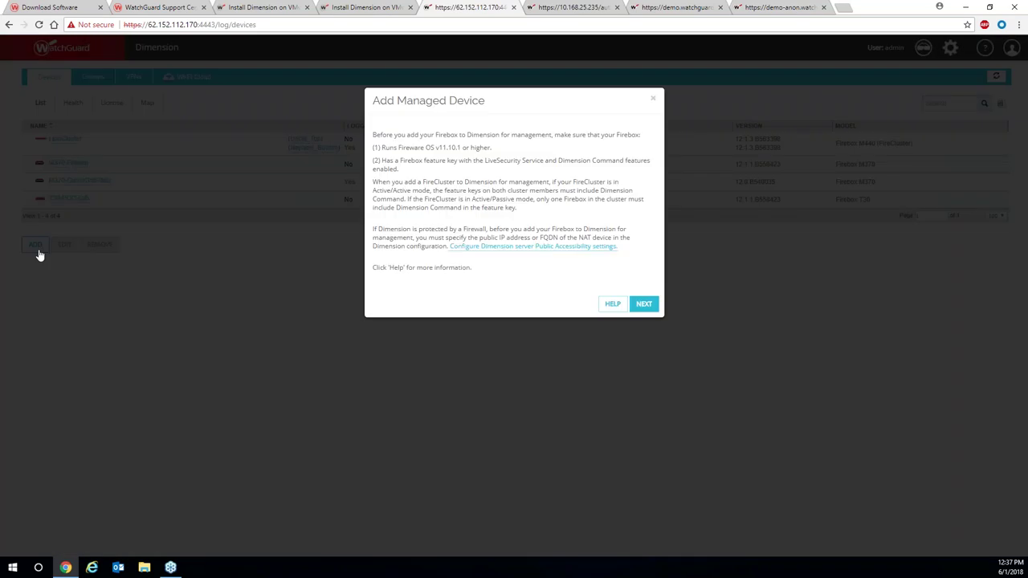
pyautogui.click(653, 100)
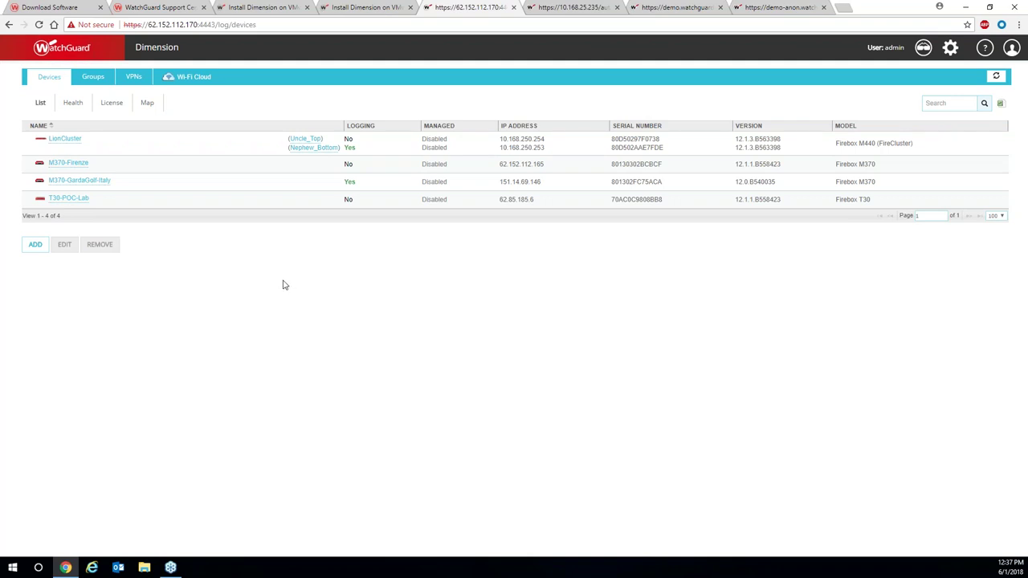
# Switch to the demo.watchguard.com Dimension session and return to its Home devices list.
pyautogui.click(568, 8)
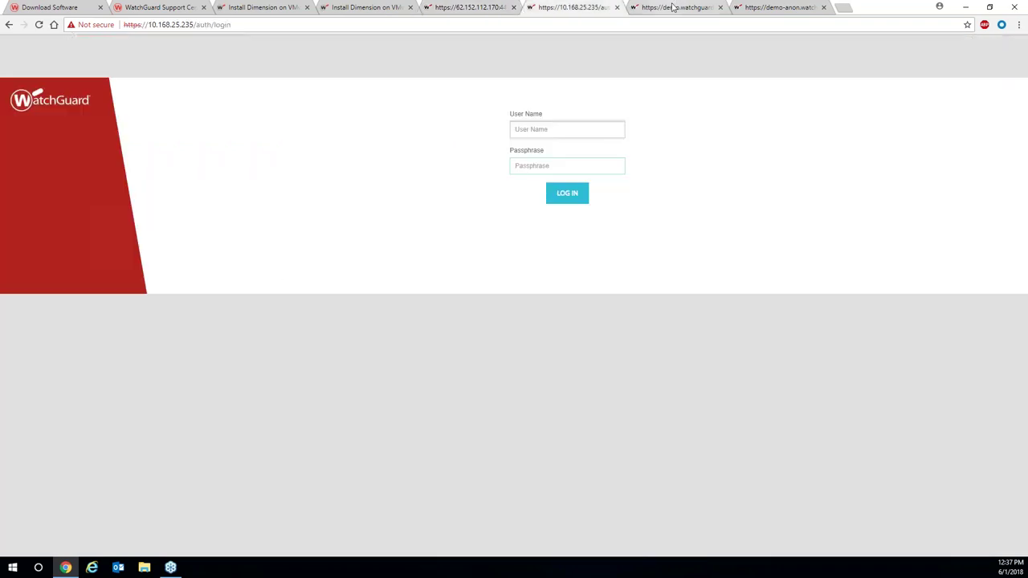
pyautogui.click(671, 7)
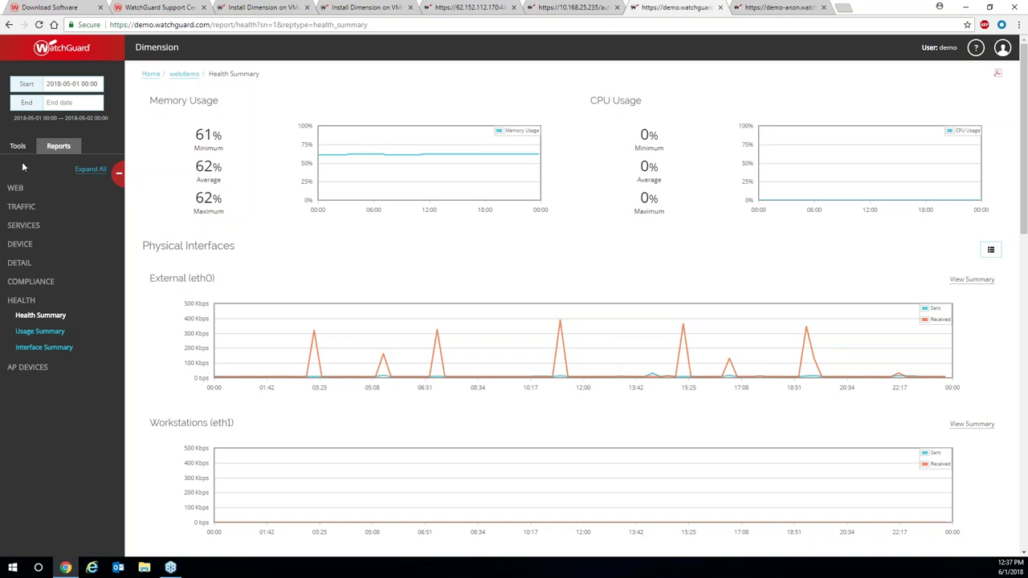
pyautogui.click(151, 74)
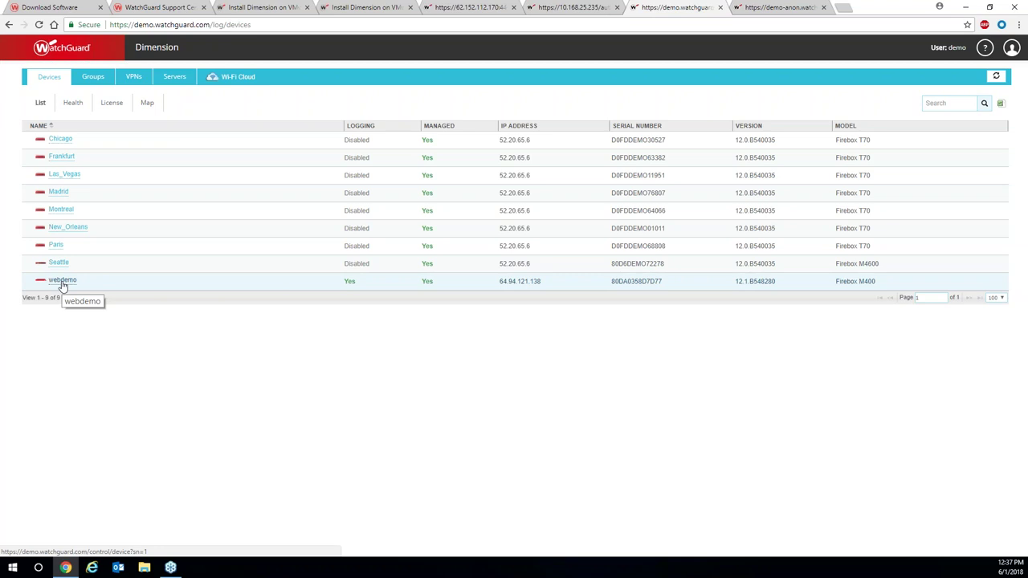
# Open the webdemo device summary and launch its Fireware Web UI in a new tab.
pyautogui.click(63, 283)
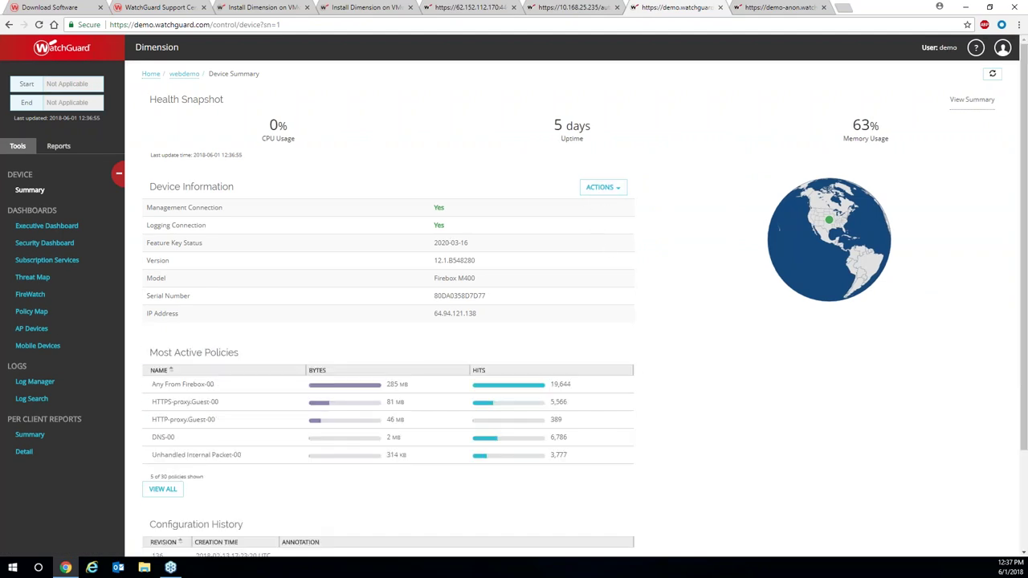
pyautogui.click(608, 197)
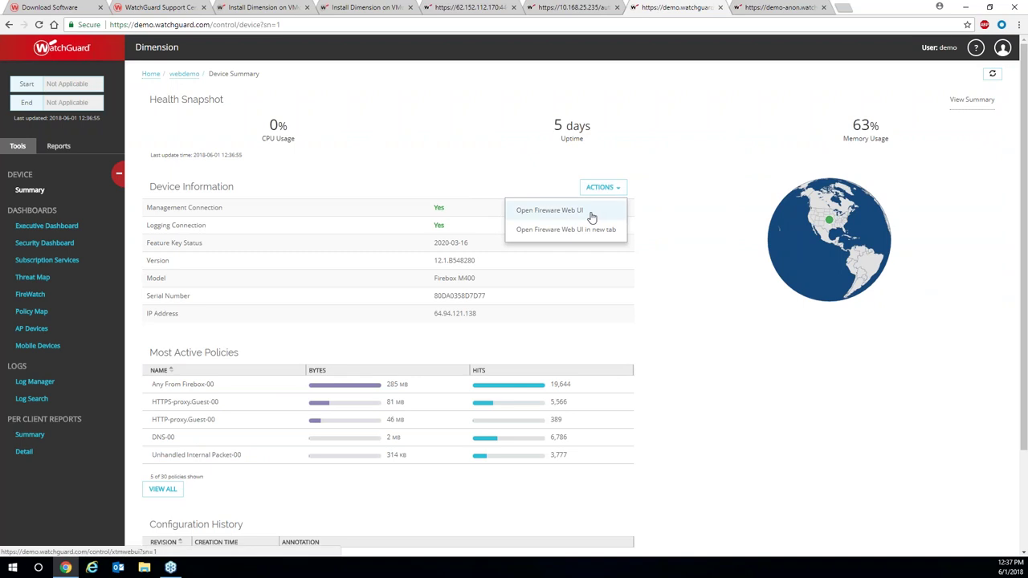
pyautogui.click(591, 230)
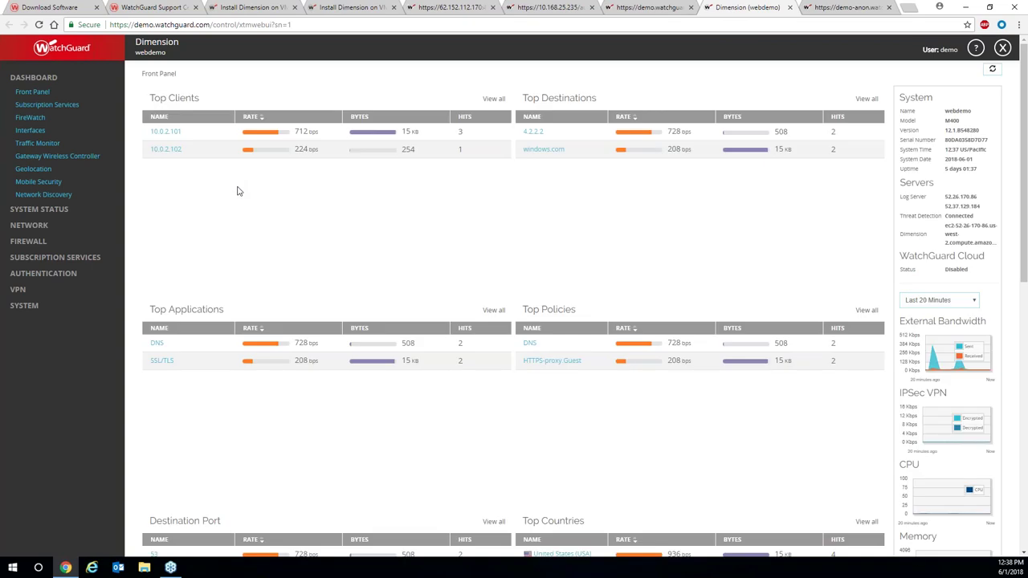
# Browse webdemo's Firewall Policies, Interfaces bandwidth charts and live Traffic Monitor, then close the tab.
pyautogui.click(36, 241)
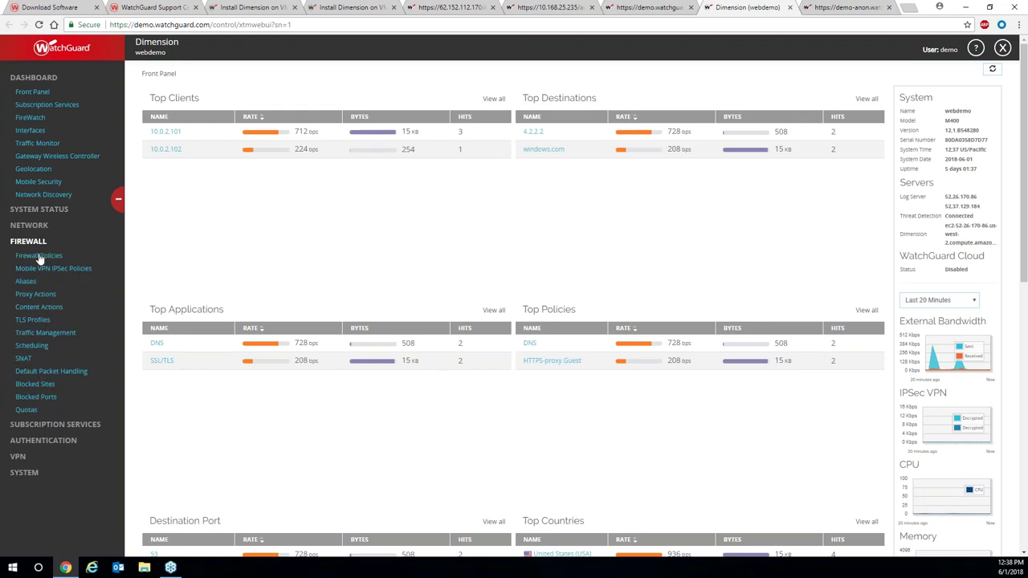
pyautogui.click(38, 256)
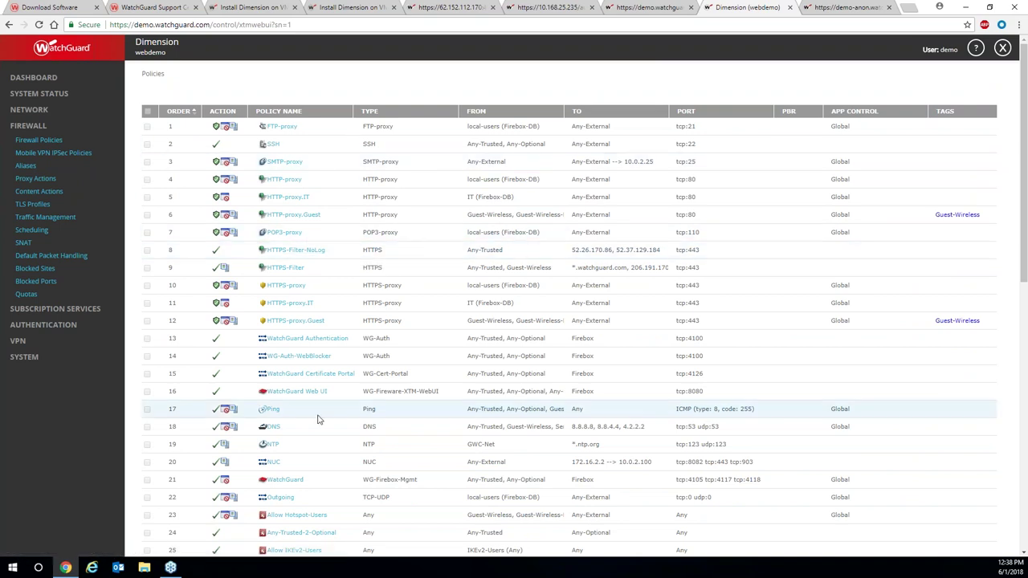
pyautogui.click(67, 313)
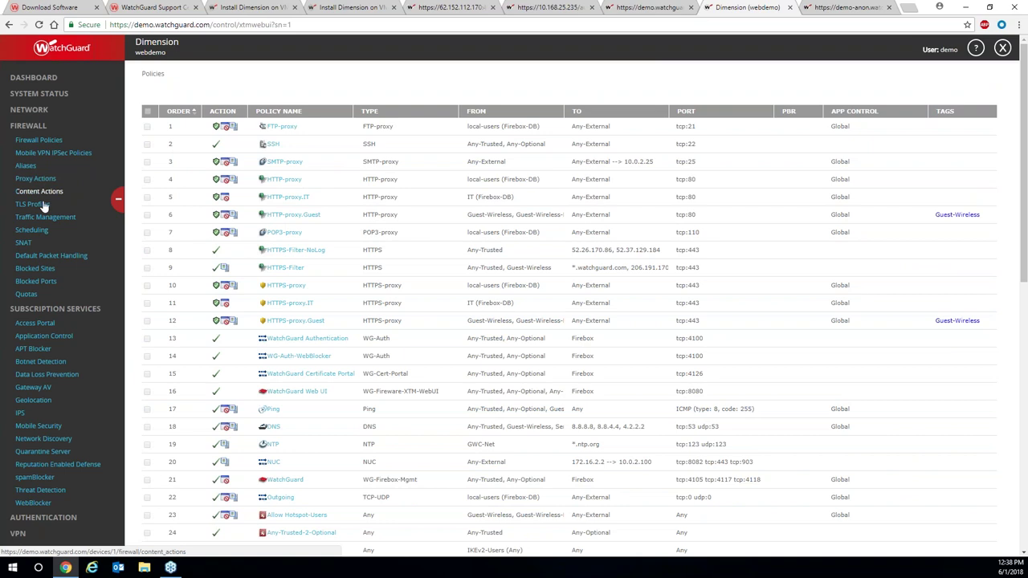
pyautogui.click(30, 78)
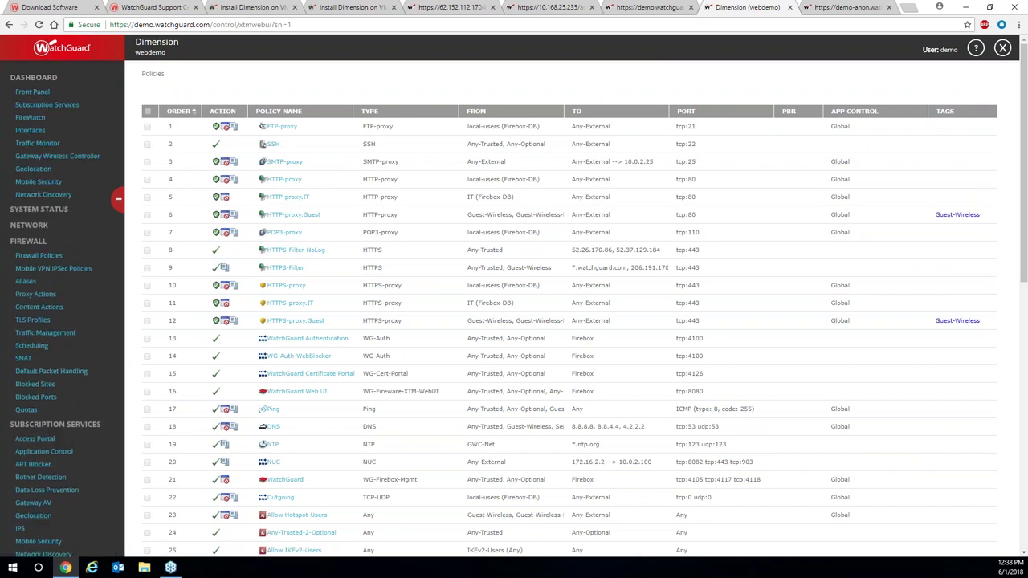
pyautogui.click(29, 133)
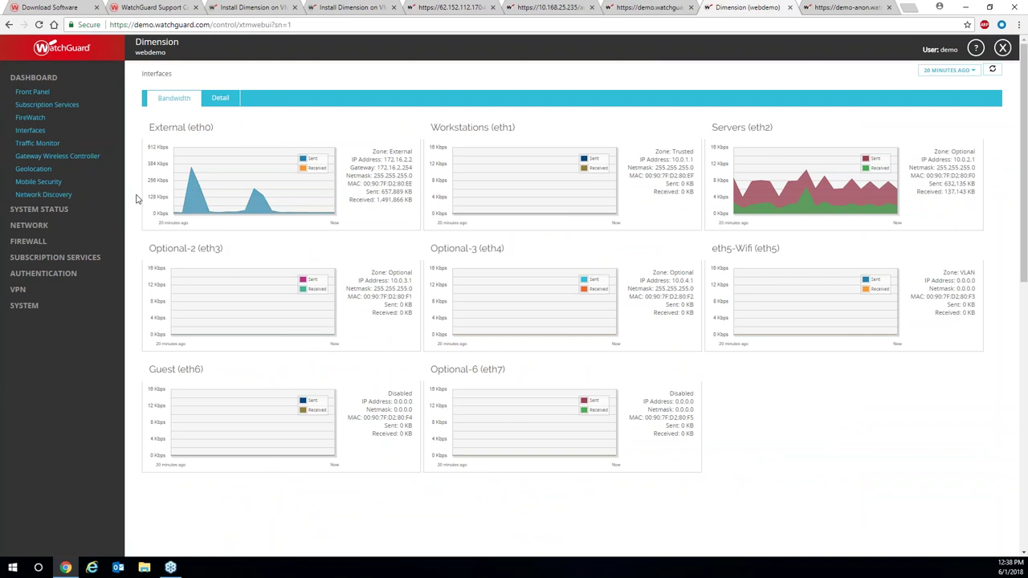
pyautogui.click(39, 146)
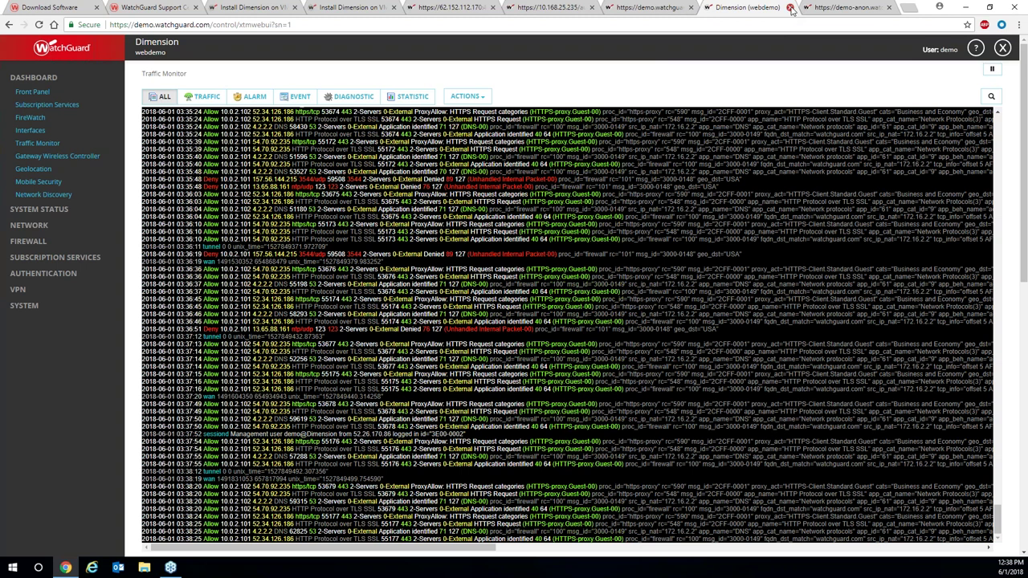
pyautogui.click(791, 9)
# Scroll webdemo's Device Summary down to Configuration History and view all ten revisions.
pyautogui.scroll(-3, 457, 310)
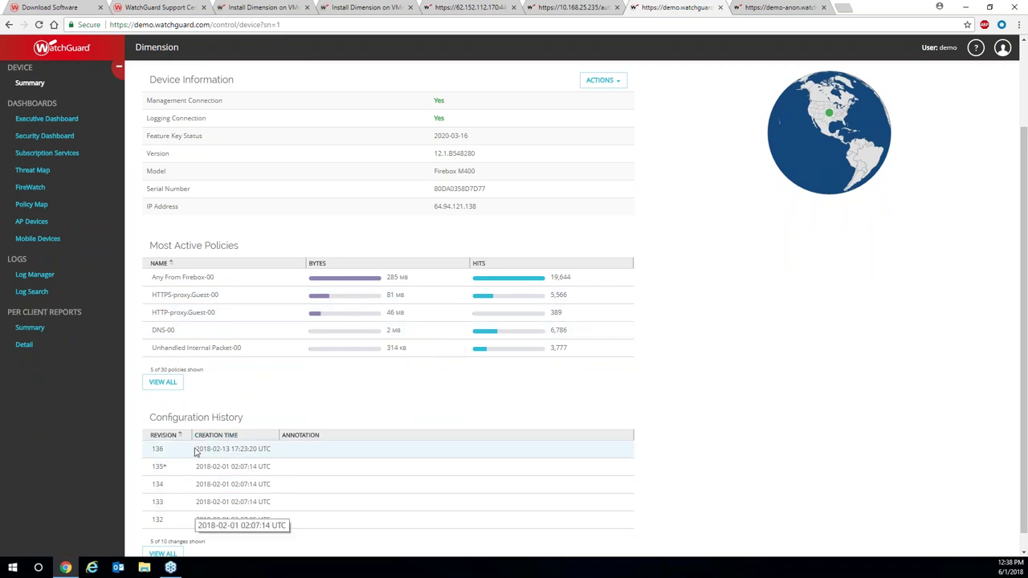
pyautogui.scroll(-1, 197, 455)
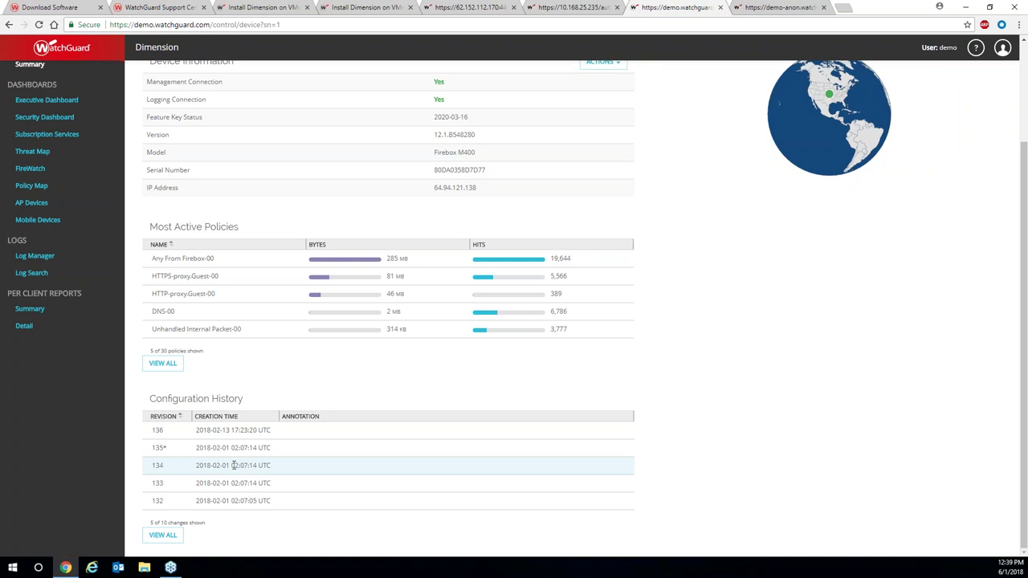
pyautogui.click(168, 537)
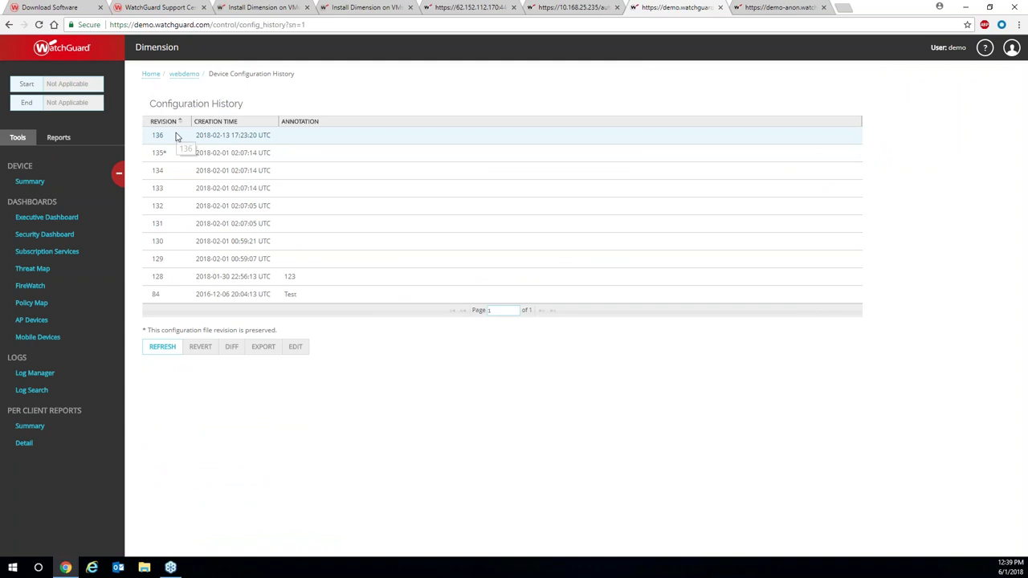
# Run a Diff of revision 132 against its previous revision and close the result.
pyautogui.click(251, 207)
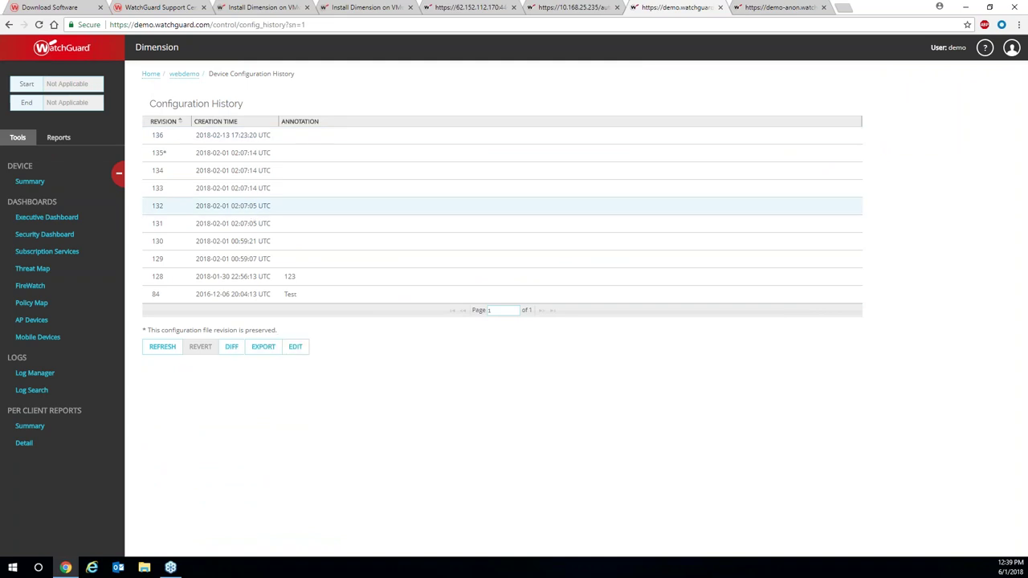
pyautogui.click(250, 217)
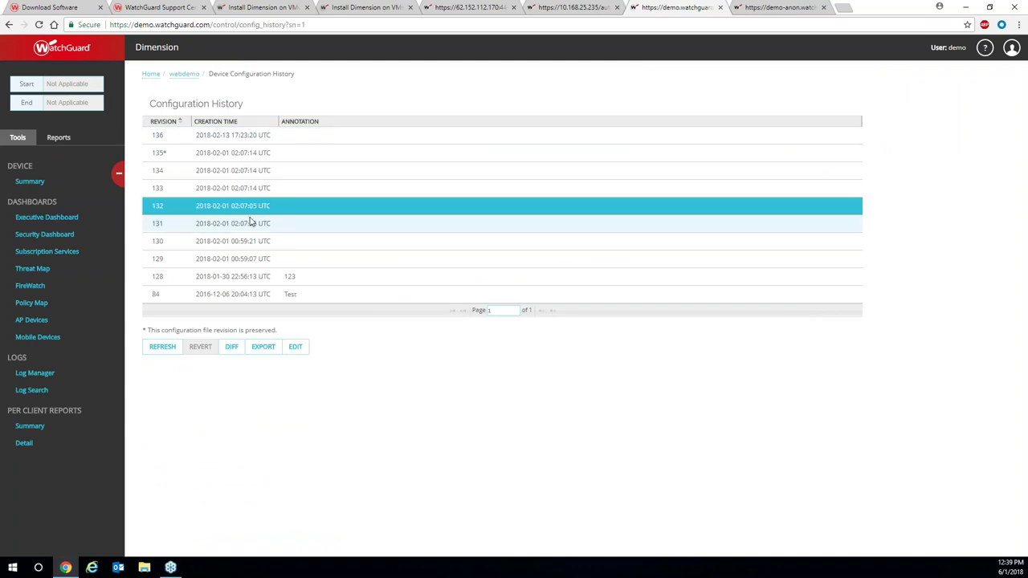
pyautogui.click(249, 211)
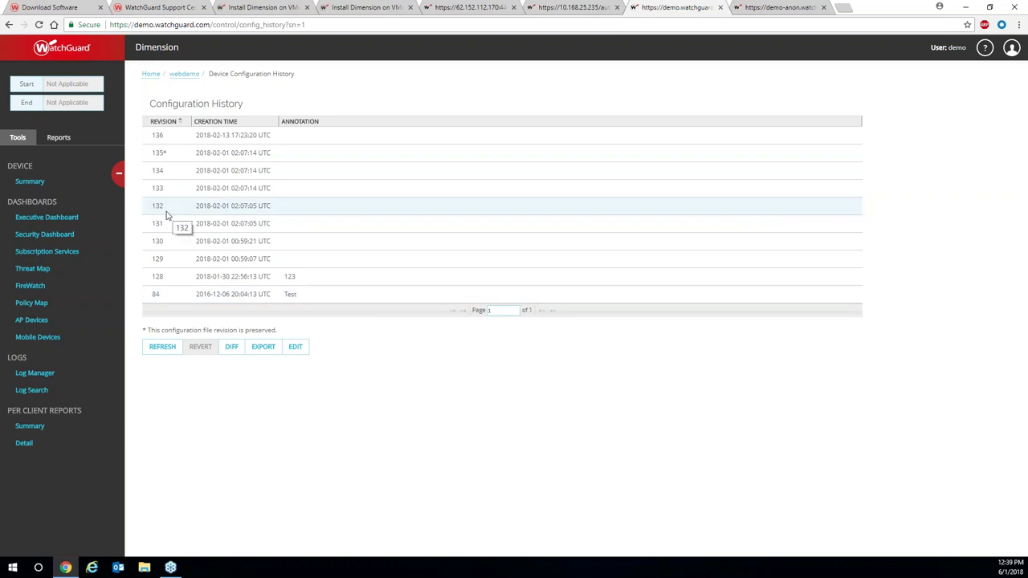
pyautogui.click(232, 349)
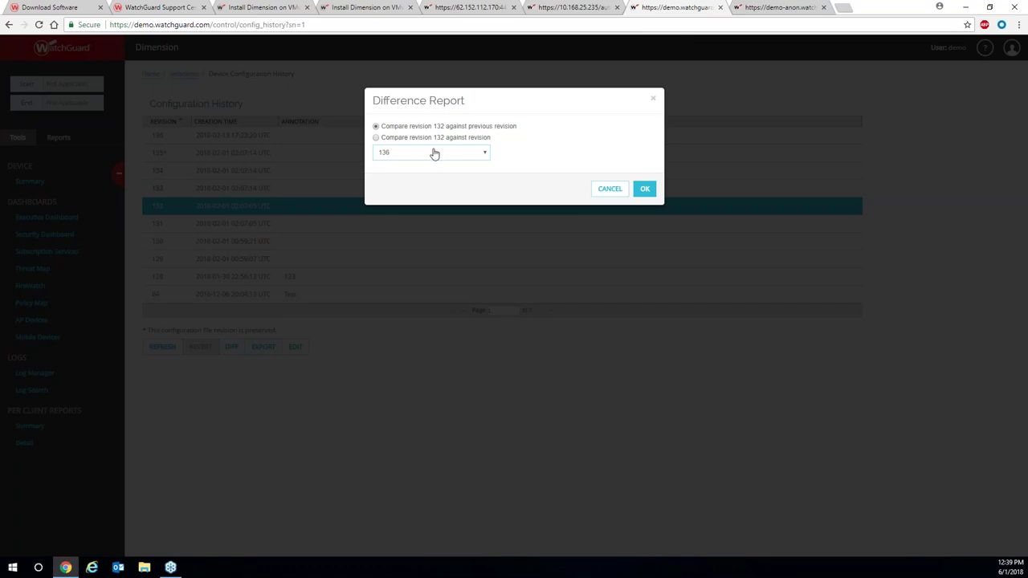
pyautogui.click(644, 189)
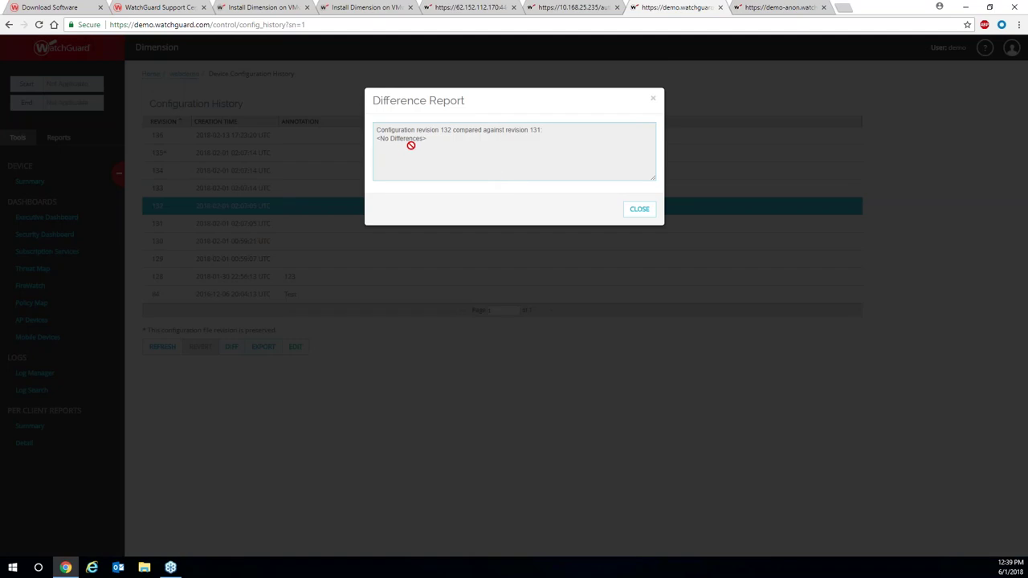
pyautogui.click(647, 210)
# Diff revision 134 against its previous revision, close it, and return to the Home devices page.
pyautogui.click(278, 206)
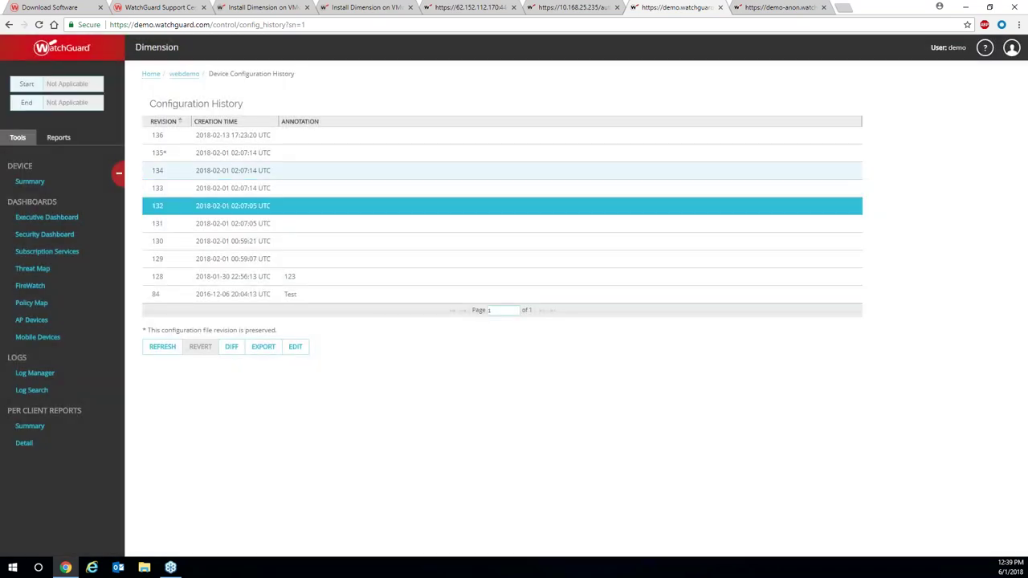
pyautogui.click(226, 171)
pyautogui.click(231, 346)
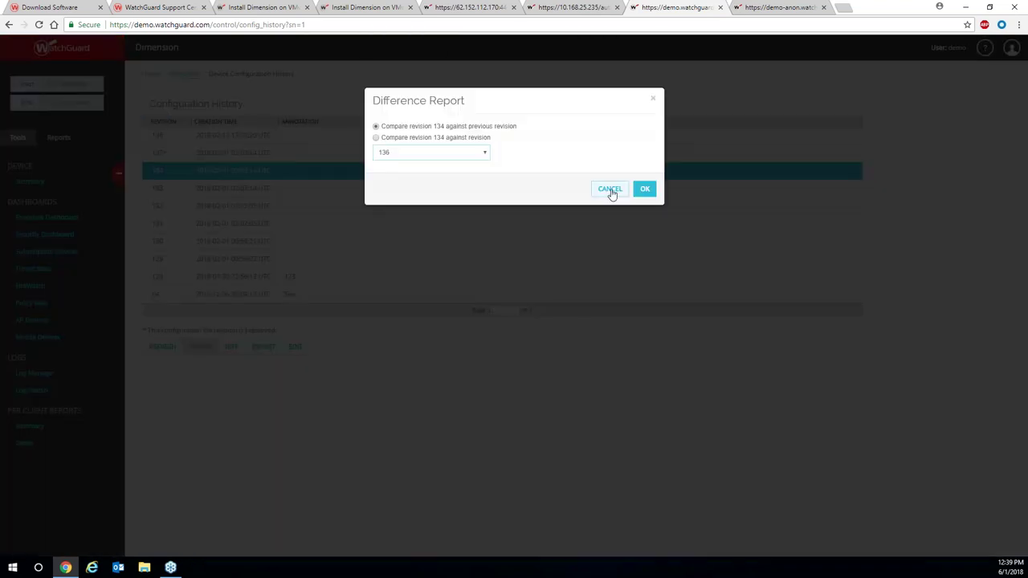
pyautogui.click(642, 189)
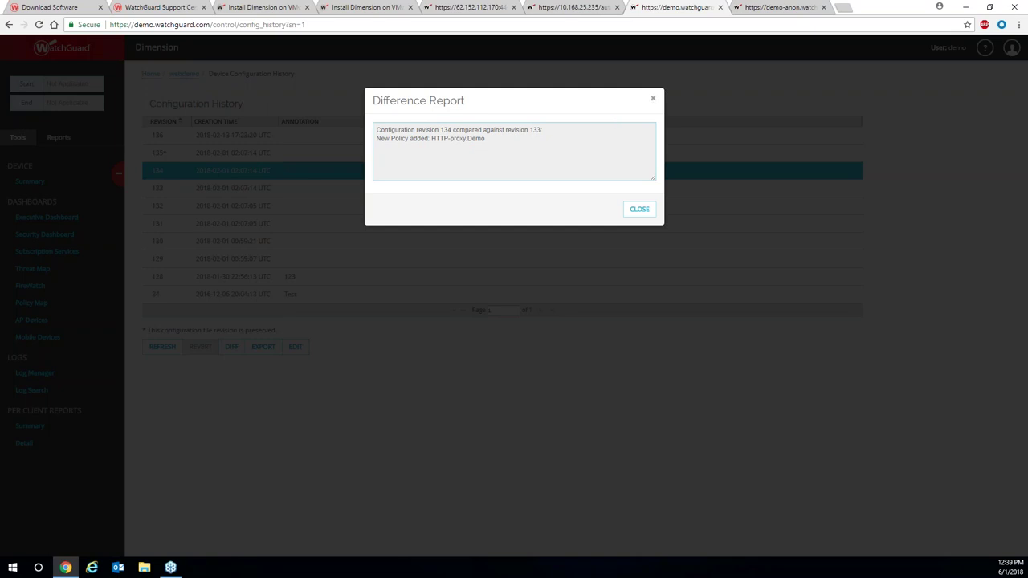
pyautogui.click(652, 103)
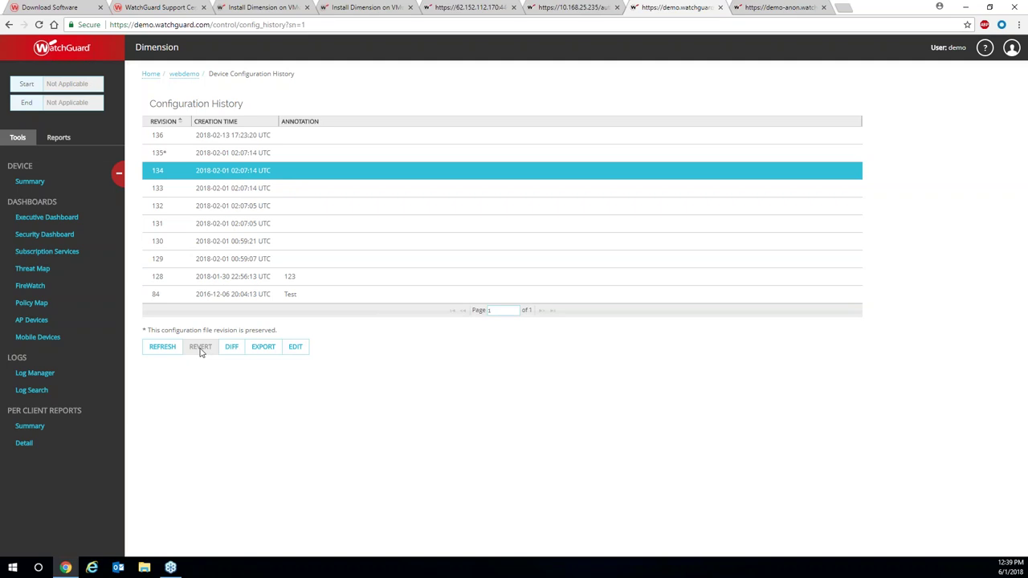
pyautogui.click(151, 74)
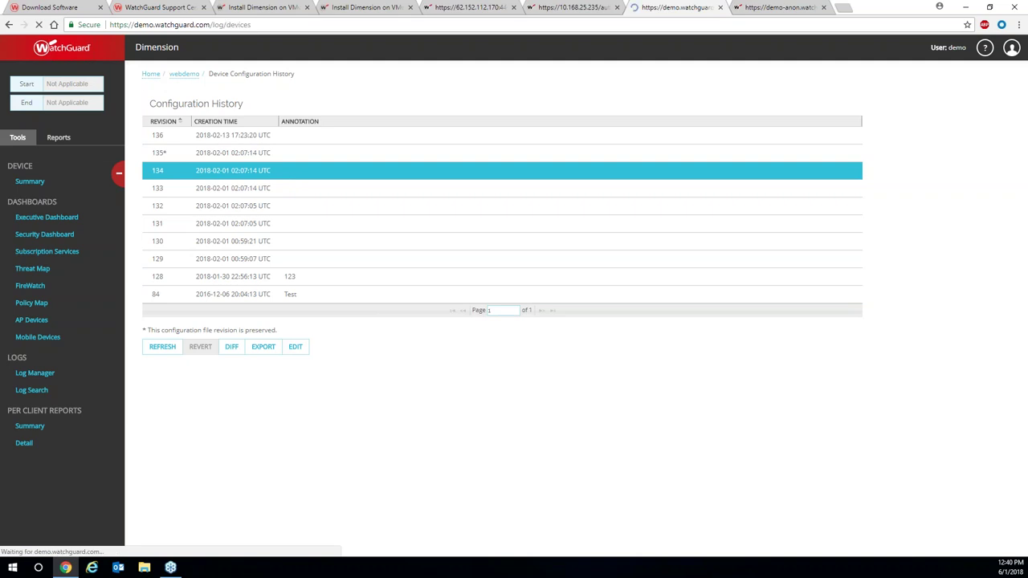